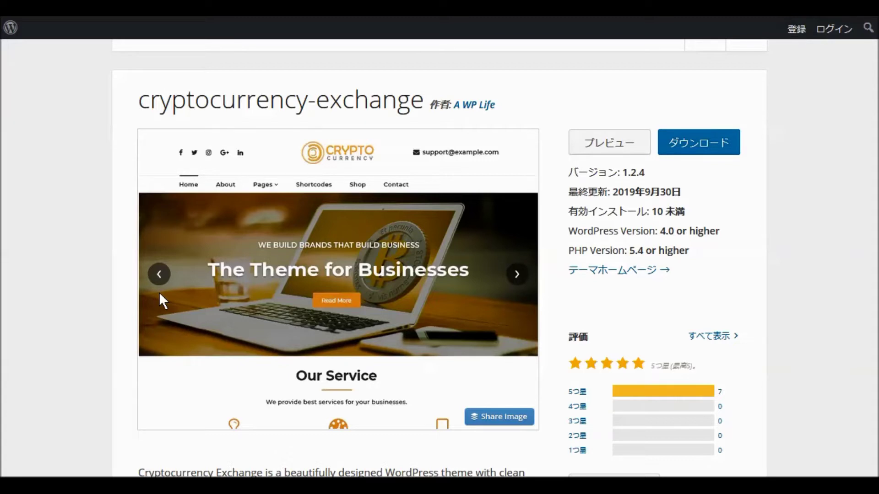
{"action": "scroll", "coordinate": [158, 292], "scroll_direction": "down", "scroll_amount": 5}
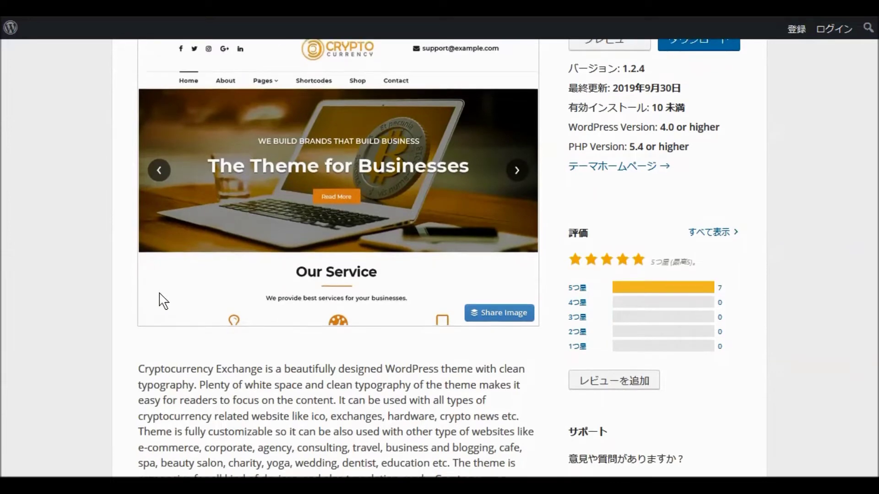
{"action": "scroll", "coordinate": [159, 293], "scroll_direction": "down", "scroll_amount": 2}
{"action": "scroll", "coordinate": [161, 291], "scroll_direction": "up", "scroll_amount": 7}
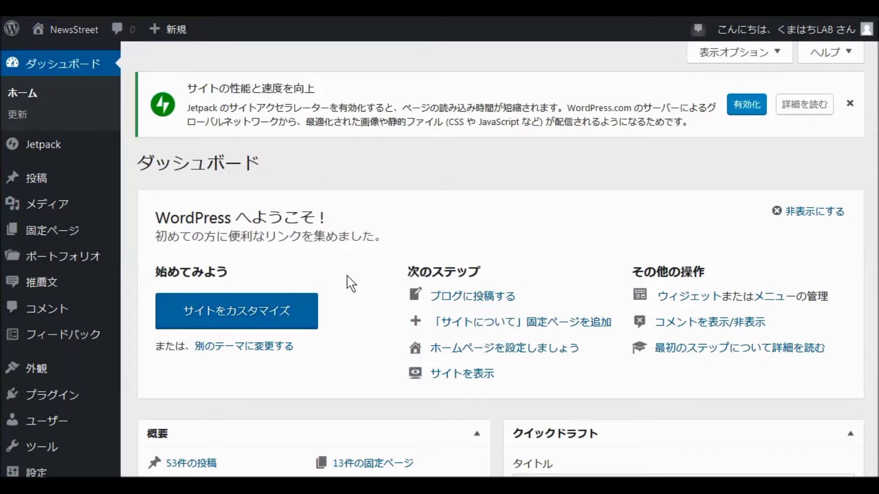
{"action": "scroll", "coordinate": [350, 284], "scroll_direction": "down", "scroll_amount": 5}
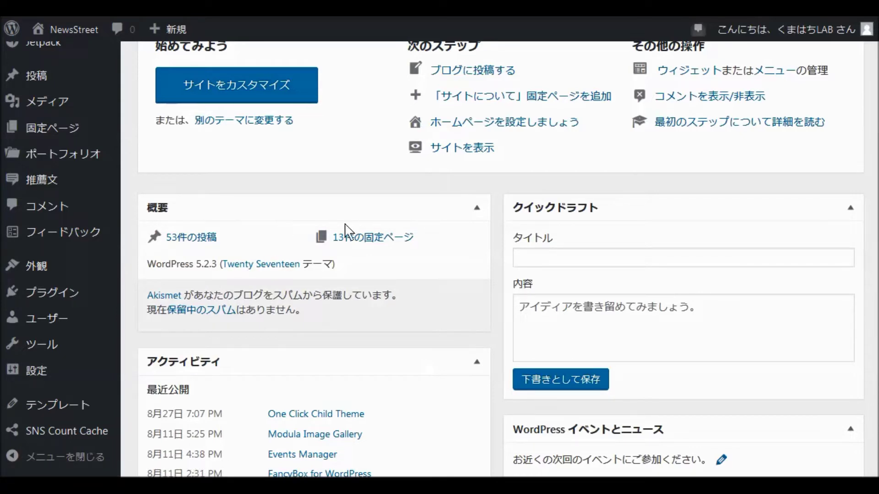
{"action": "scroll", "coordinate": [451, 263], "scroll_direction": "up", "scroll_amount": 5}
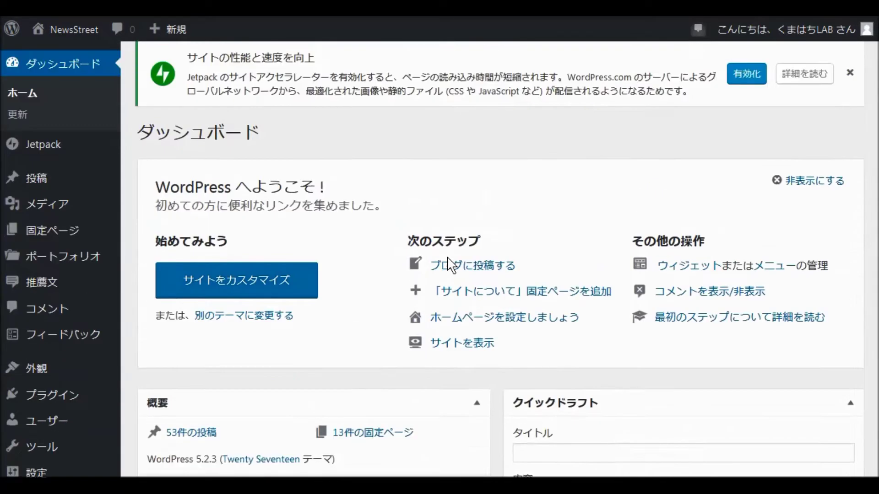
{"action": "scroll", "coordinate": [451, 265], "scroll_direction": "up", "scroll_amount": 1}
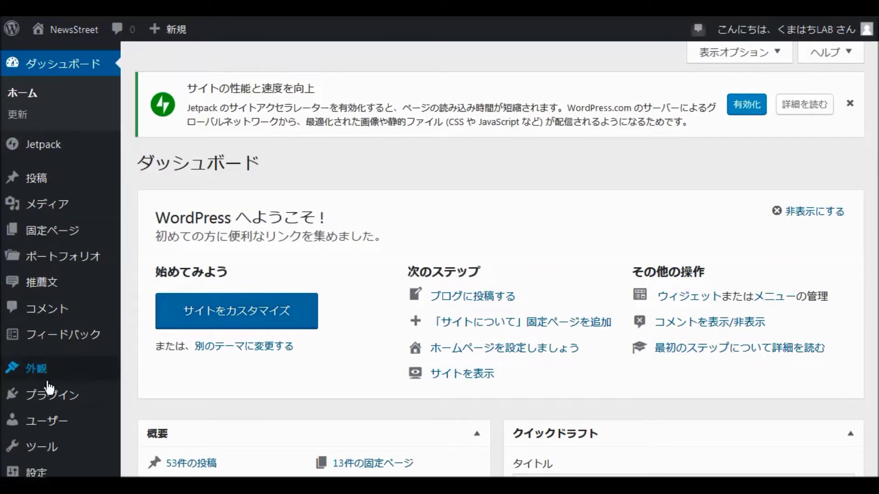
Open the page for adding new themes to the site.
{"action": "mouse_move", "coordinate": [40, 376]}
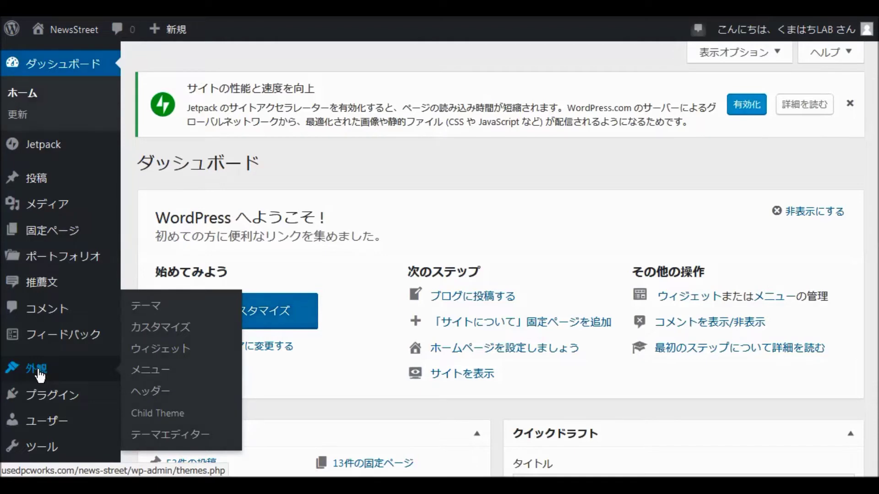
{"action": "left_click", "coordinate": [40, 373]}
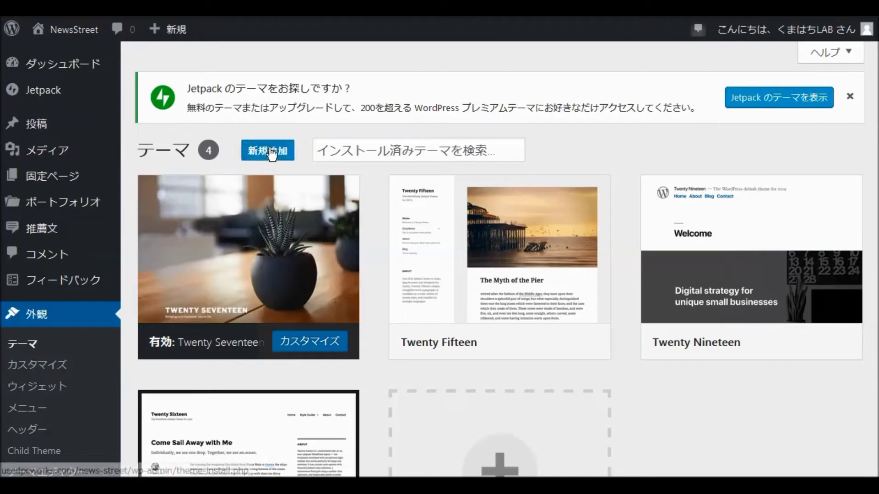
{"action": "left_click", "coordinate": [273, 147]}
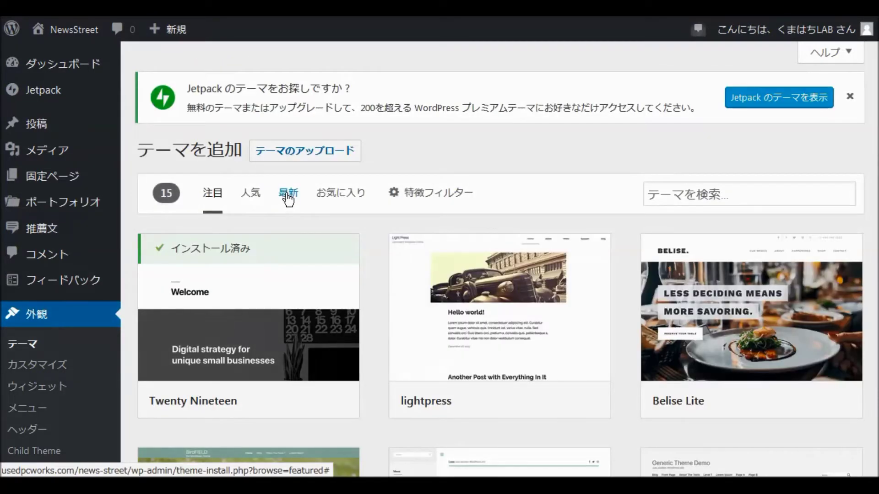
Switch the theme directory to the latest themes (最新) and browse through their previews.
{"action": "left_click", "coordinate": [288, 194]}
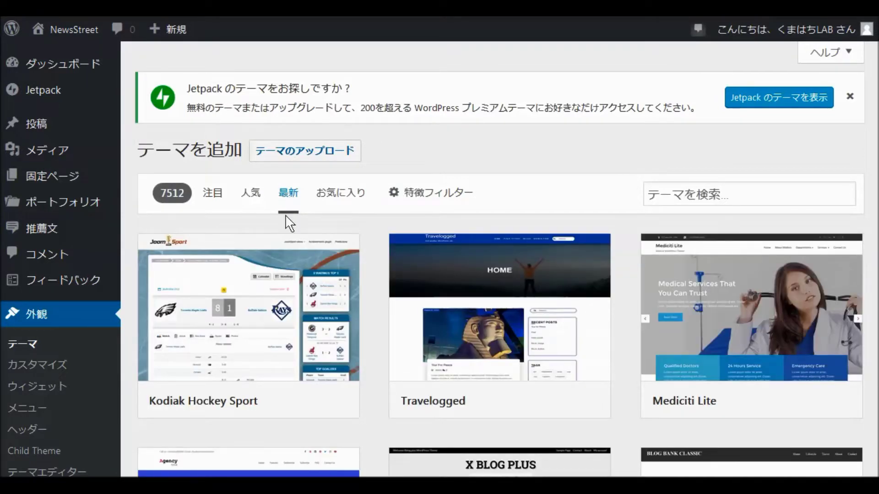
{"action": "scroll", "coordinate": [293, 229], "scroll_direction": "down", "scroll_amount": 1}
{"action": "scroll", "coordinate": [295, 232], "scroll_direction": "down", "scroll_amount": 6}
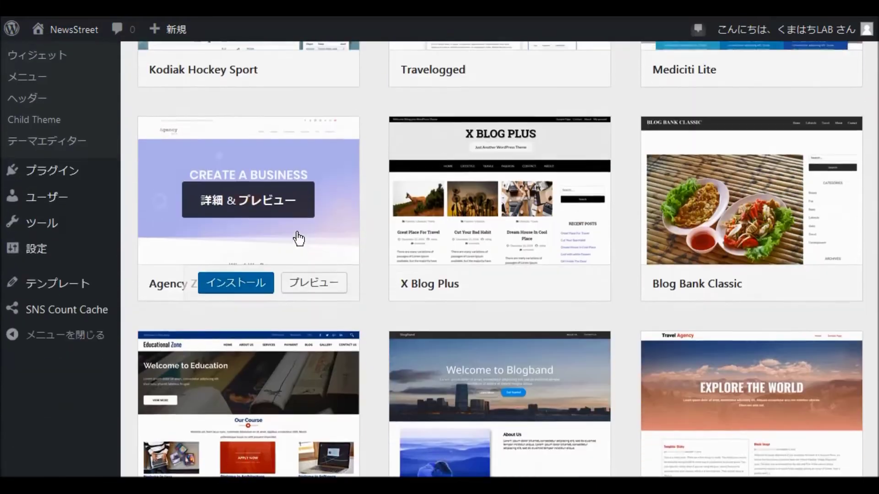
{"action": "scroll", "coordinate": [300, 238], "scroll_direction": "down", "scroll_amount": 2}
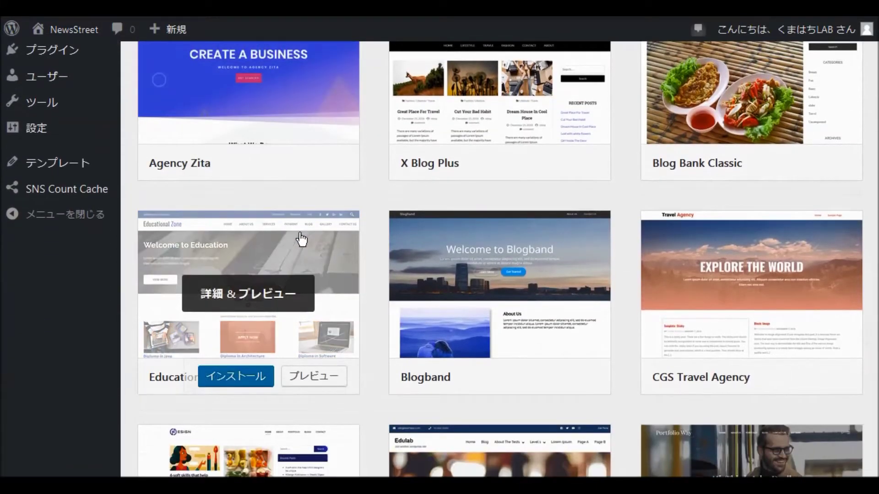
{"action": "scroll", "coordinate": [312, 229], "scroll_direction": "down", "scroll_amount": 4}
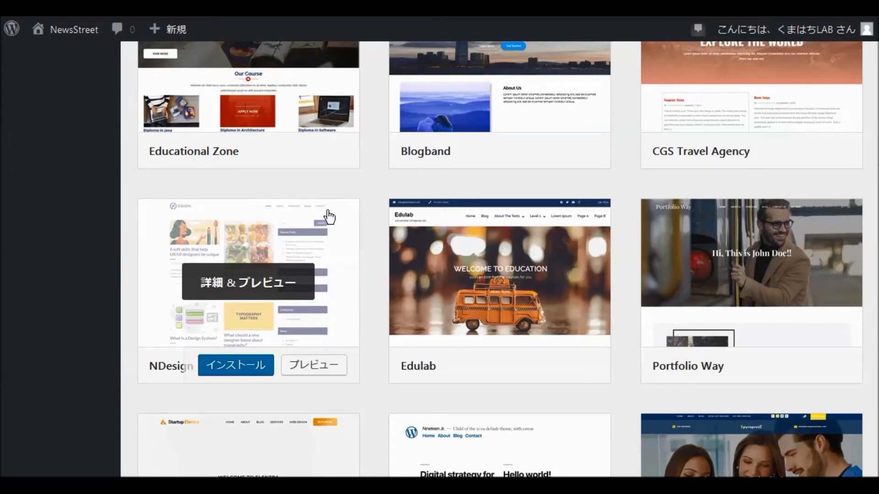
{"action": "scroll", "coordinate": [328, 219], "scroll_direction": "down", "scroll_amount": 2}
{"action": "scroll", "coordinate": [330, 220], "scroll_direction": "down", "scroll_amount": 2}
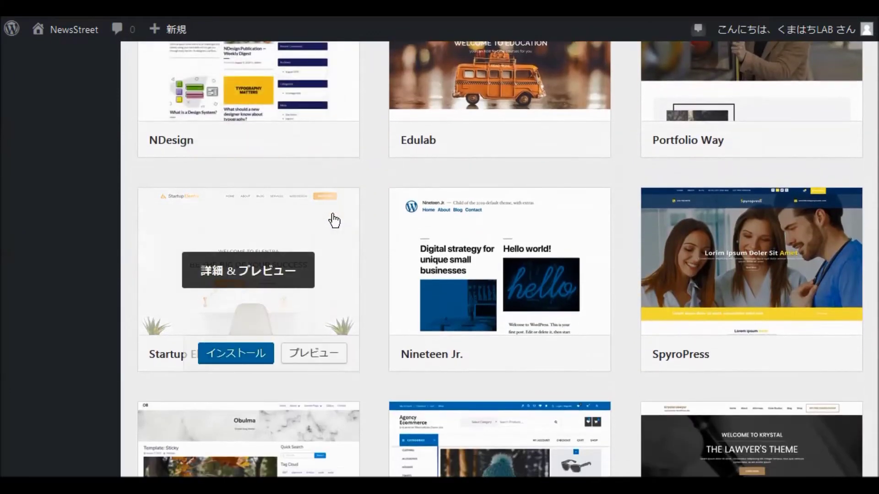
{"action": "scroll", "coordinate": [332, 219], "scroll_direction": "down", "scroll_amount": 4}
{"action": "scroll", "coordinate": [343, 215], "scroll_direction": "down", "scroll_amount": 6}
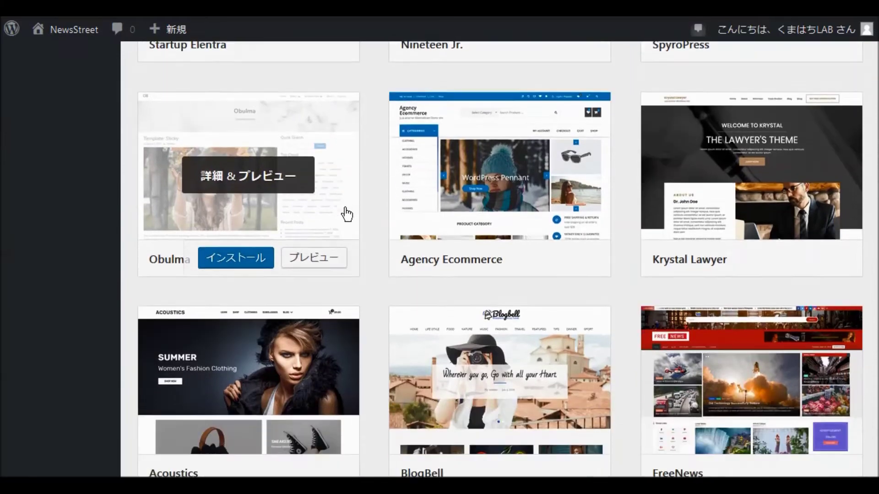
{"action": "scroll", "coordinate": [347, 214], "scroll_direction": "down", "scroll_amount": 2}
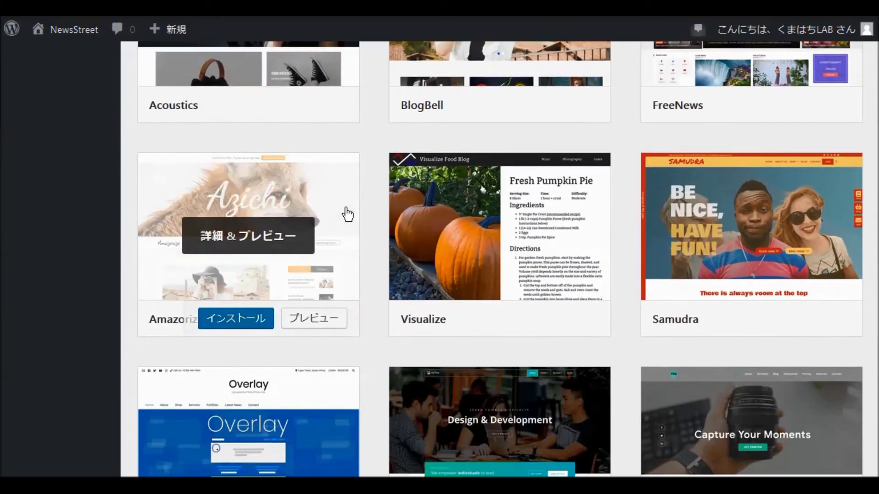
{"action": "scroll", "coordinate": [347, 213], "scroll_direction": "up", "scroll_amount": 10}
{"action": "scroll", "coordinate": [347, 213], "scroll_direction": "up", "scroll_amount": 8}
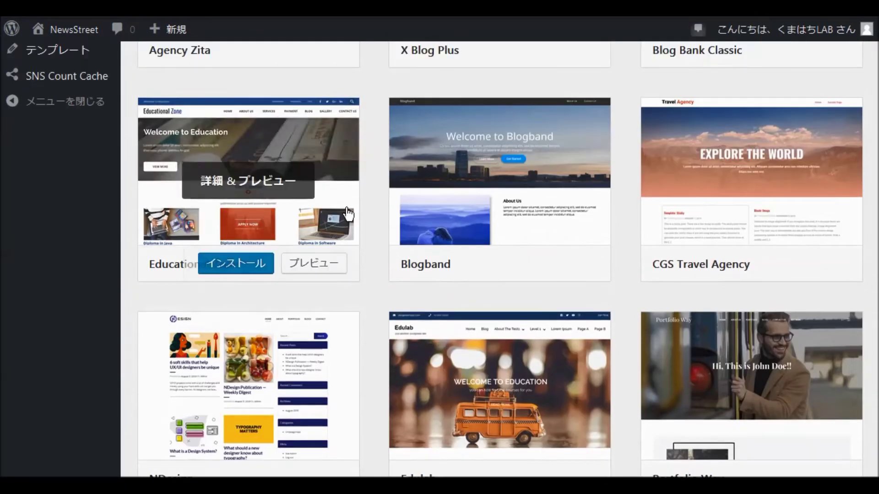
{"action": "scroll", "coordinate": [348, 214], "scroll_direction": "up", "scroll_amount": 2}
{"action": "scroll", "coordinate": [346, 214], "scroll_direction": "up", "scroll_amount": 4}
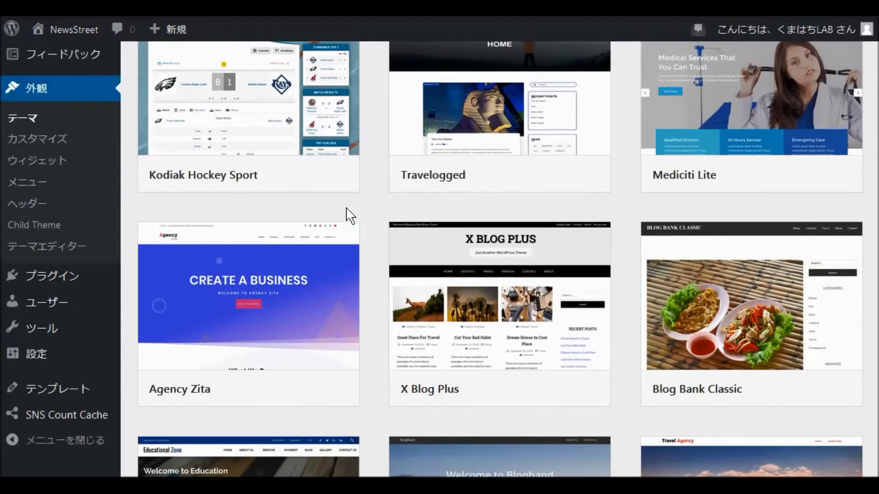
{"action": "scroll", "coordinate": [348, 213], "scroll_direction": "up", "scroll_amount": 4}
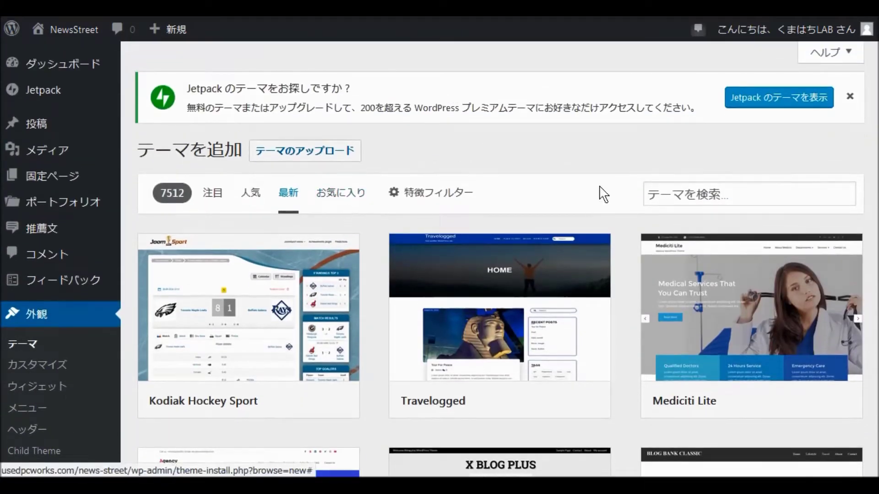
Search the theme directory for "NewsStreet".
{"action": "left_click", "coordinate": [656, 190]}
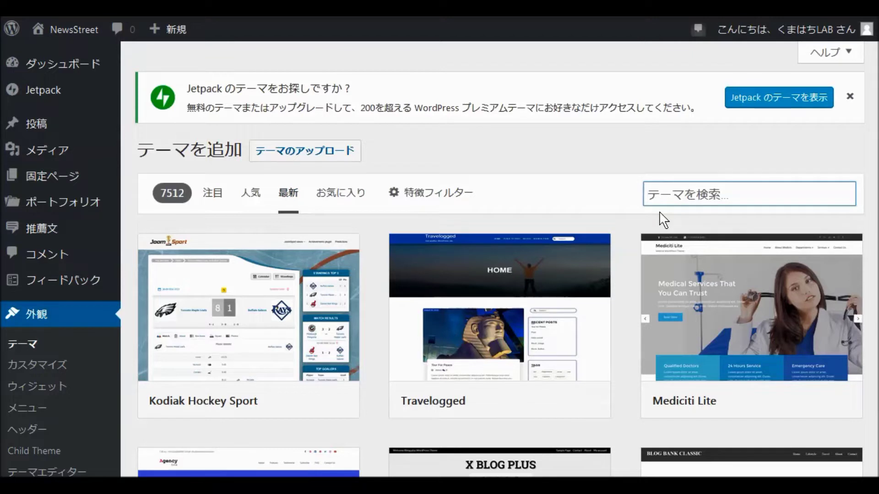
{"action": "type", "text": "Ne"}
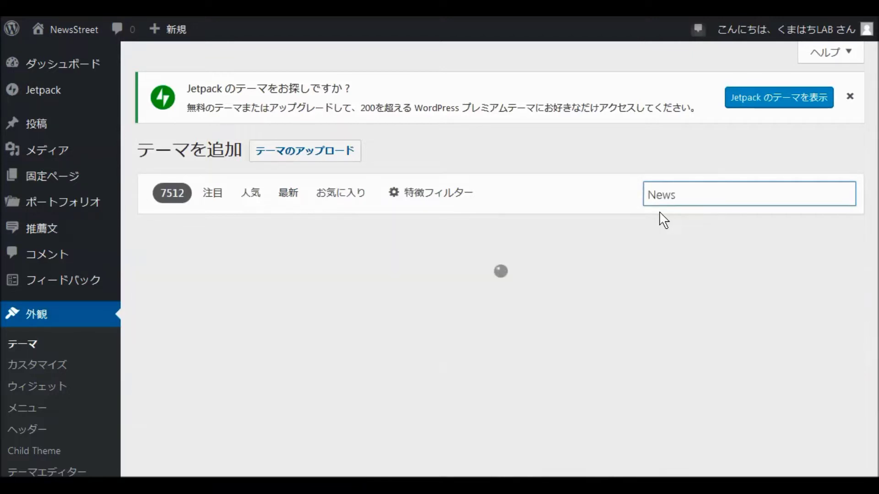
{"action": "type", "text": "ws"}
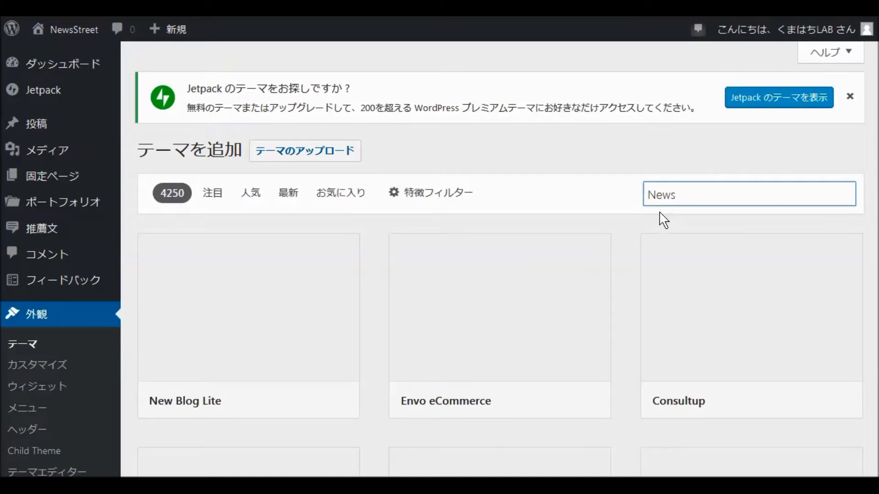
{"action": "type", "text": "Stre"}
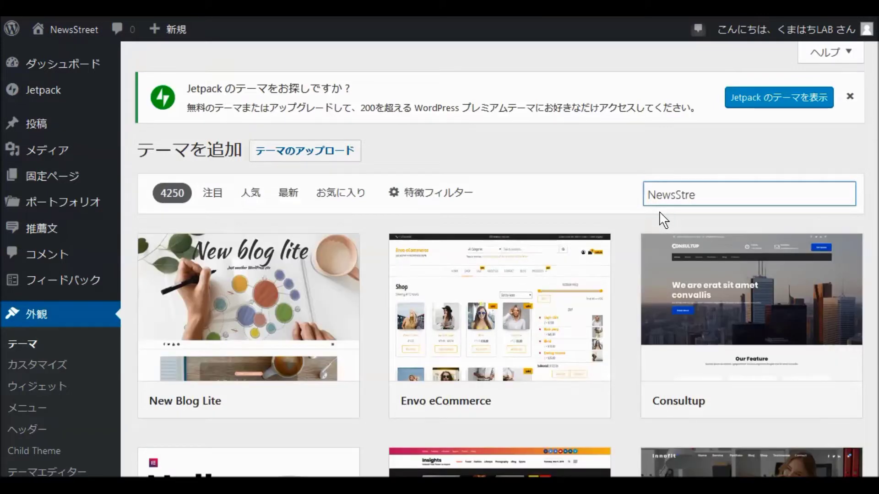
{"action": "type", "text": "es"}
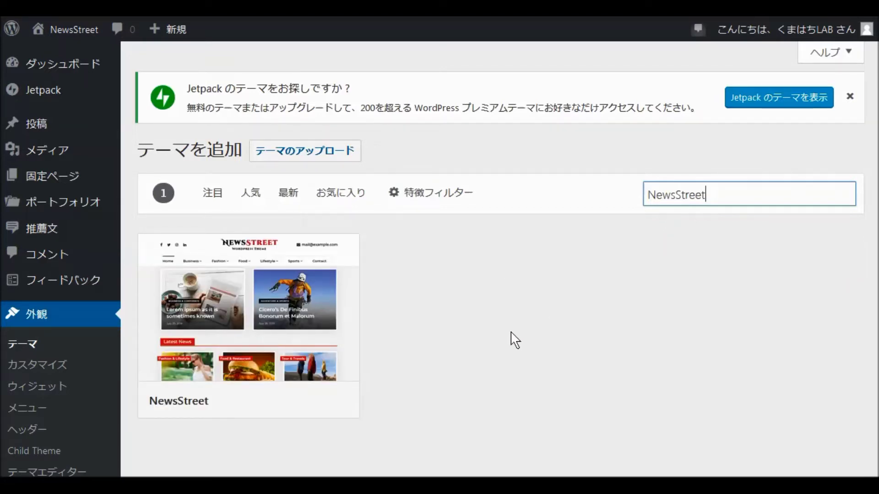
Install the NewsStreet theme and activate it on the site.
{"action": "mouse_move", "coordinate": [255, 412]}
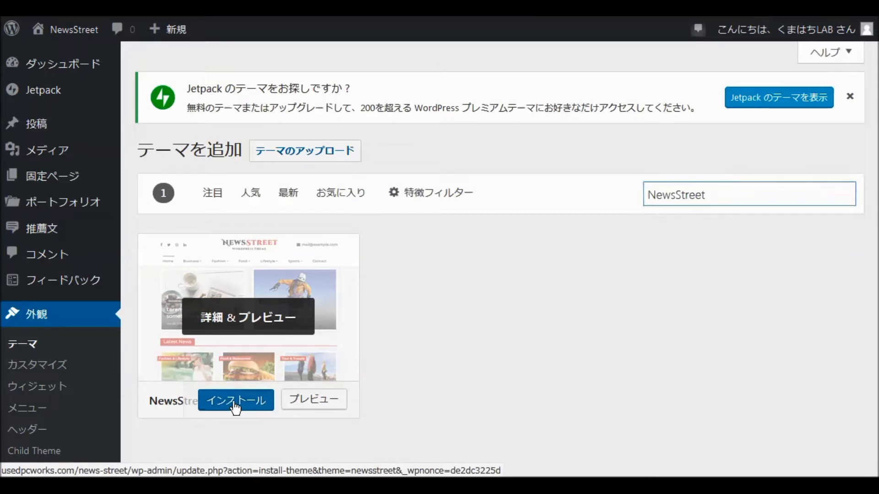
{"action": "left_click", "coordinate": [235, 404]}
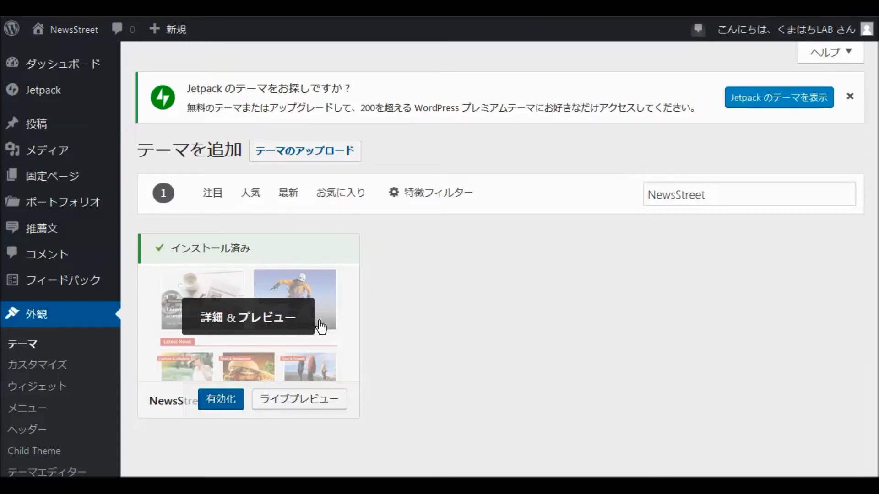
{"action": "left_click", "coordinate": [224, 405]}
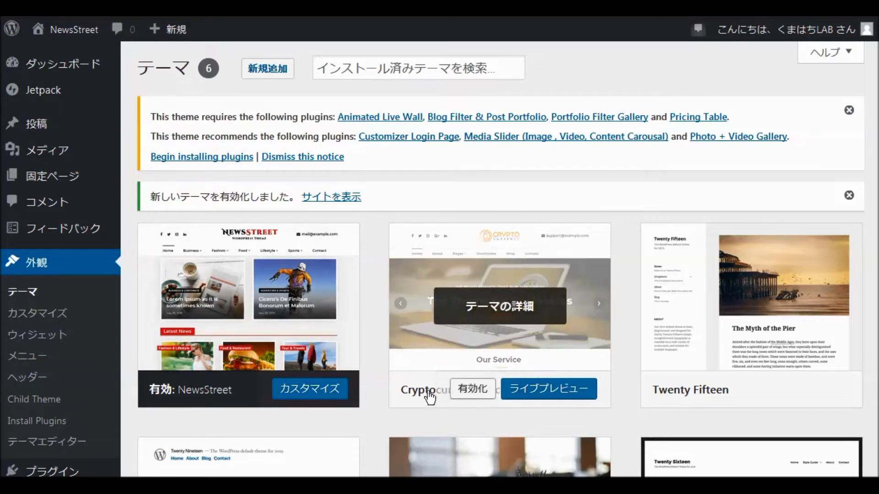
Open the installation list of the plugins that the NewsStreet theme requires and recommends.
{"action": "mouse_move", "coordinate": [448, 235]}
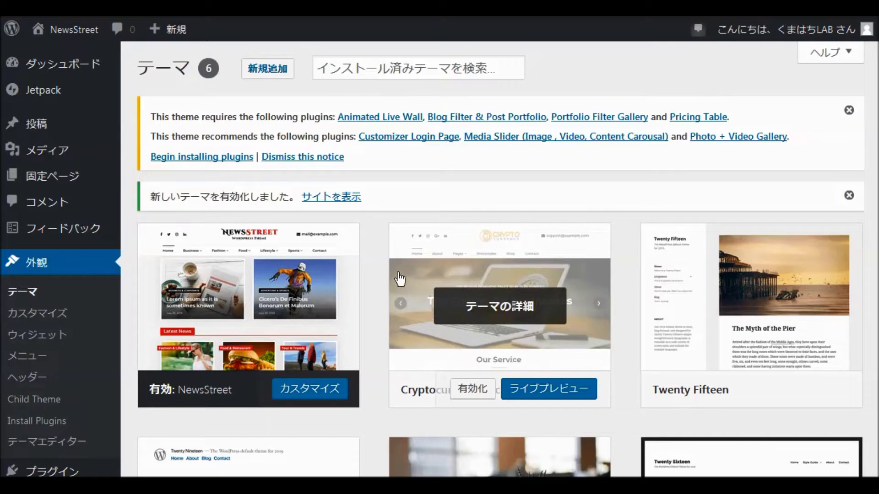
{"action": "mouse_move", "coordinate": [161, 331]}
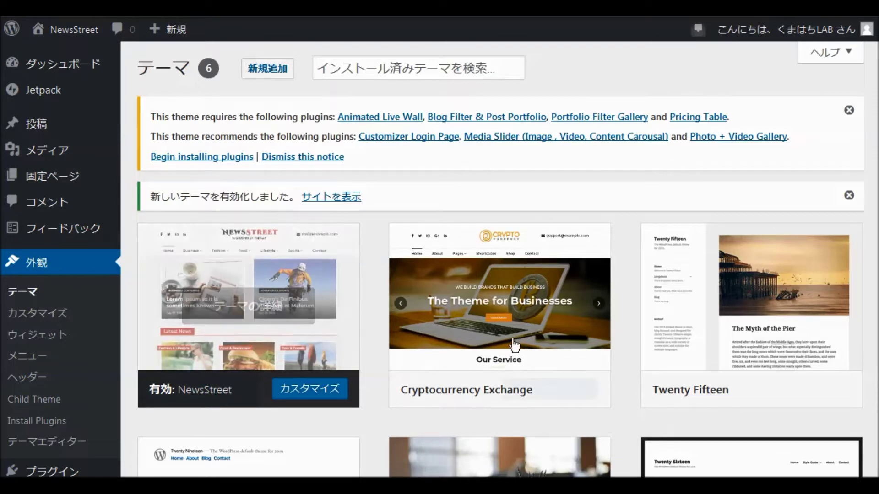
{"action": "mouse_move", "coordinate": [505, 343]}
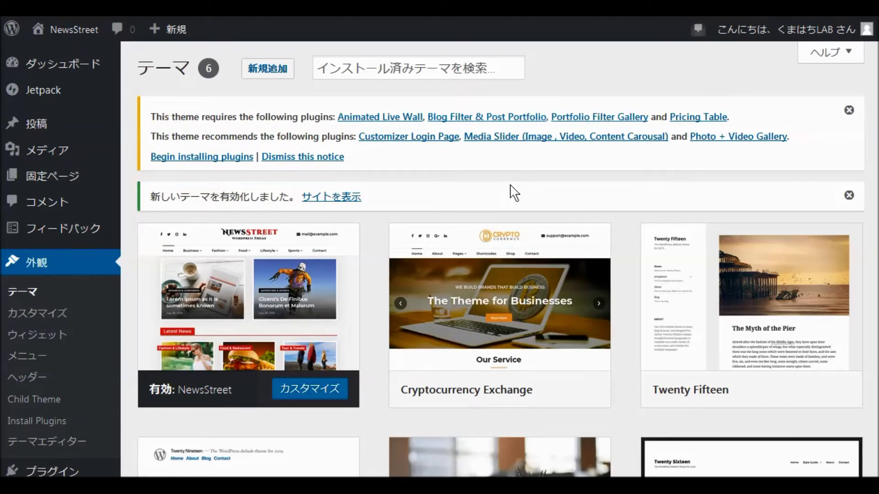
{"action": "left_click", "coordinate": [200, 157]}
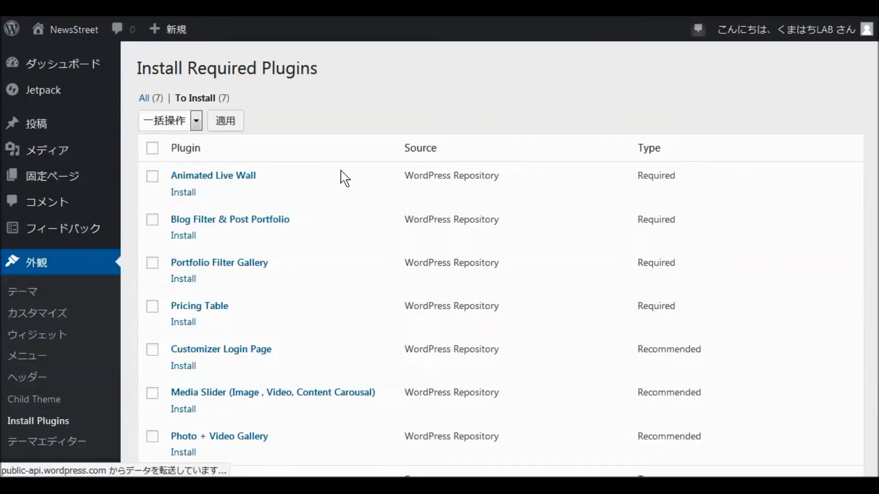
{"action": "scroll", "coordinate": [344, 180], "scroll_direction": "down", "scroll_amount": 3}
{"action": "scroll", "coordinate": [344, 181], "scroll_direction": "up", "scroll_amount": 3}
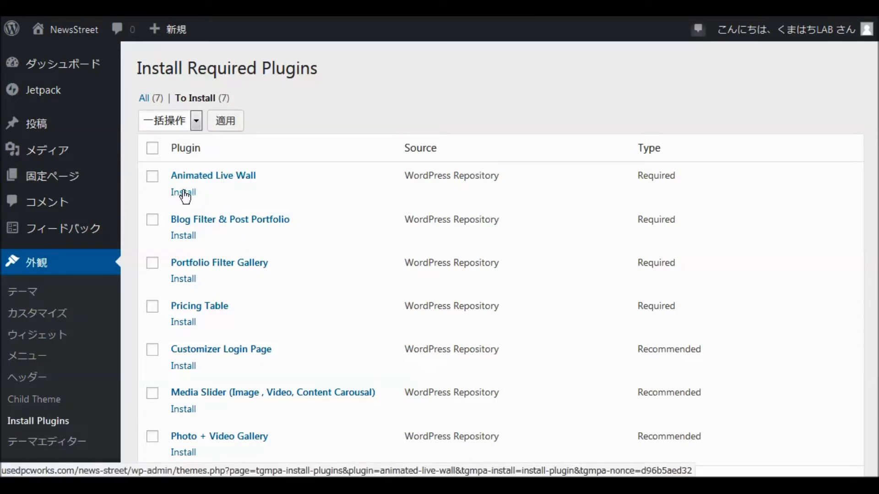
Select all the required and recommended plugins and bulk-install them with the Install action.
{"action": "left_click", "coordinate": [152, 148]}
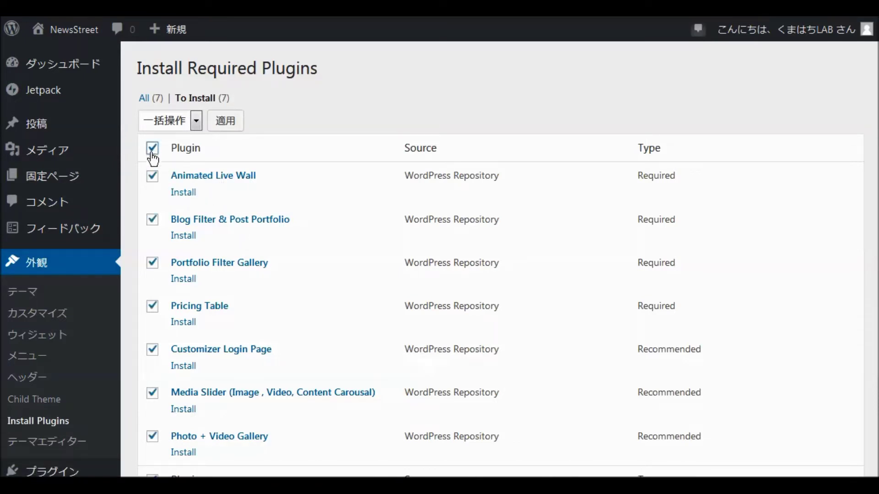
{"action": "left_click", "coordinate": [195, 121]}
{"action": "left_click", "coordinate": [181, 160]}
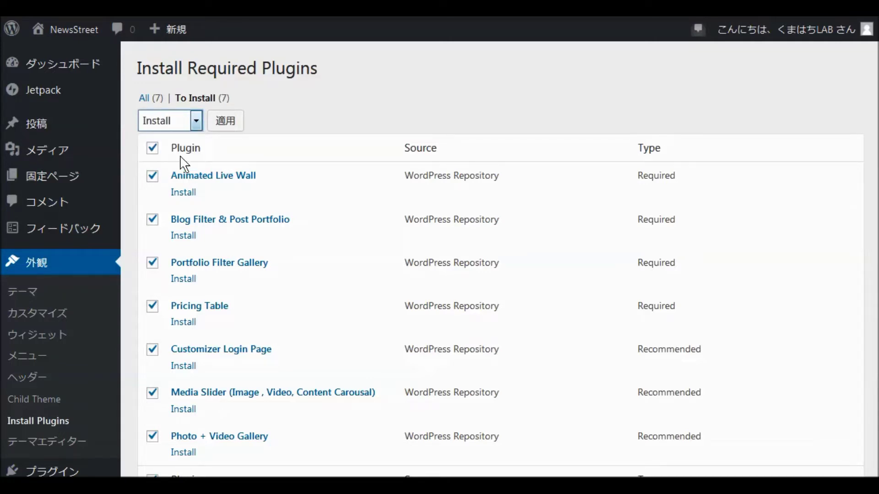
{"action": "left_click", "coordinate": [231, 124]}
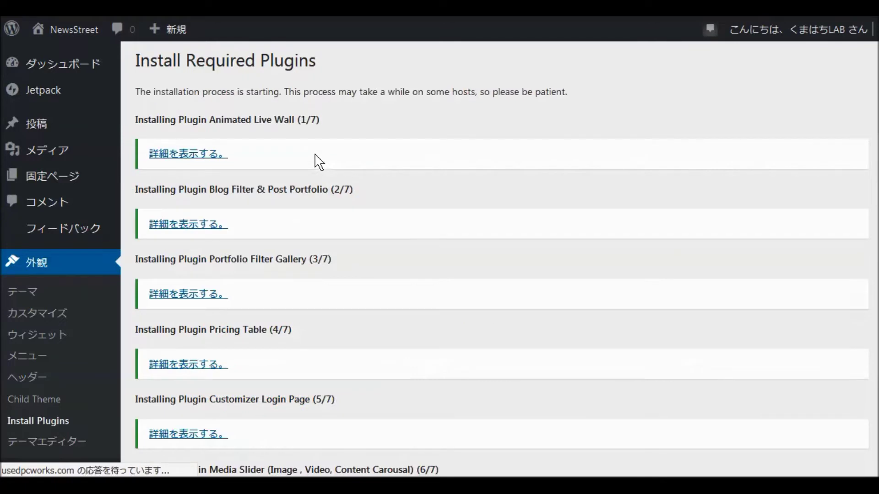
{"action": "scroll", "coordinate": [360, 192], "scroll_direction": "down", "scroll_amount": 3}
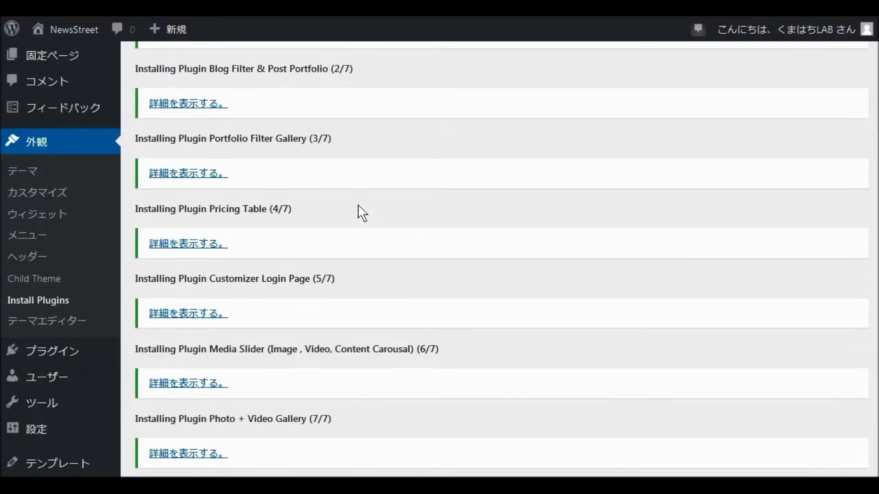
Return to the required plugins list, select all the plugins and bulk-activate them with the Activate action.
{"action": "scroll", "coordinate": [360, 212], "scroll_direction": "down", "scroll_amount": 4}
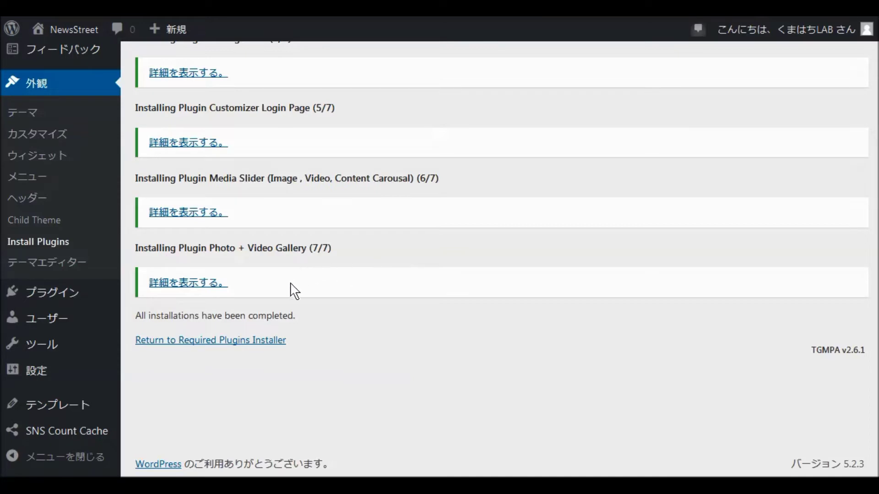
{"action": "left_click", "coordinate": [200, 344]}
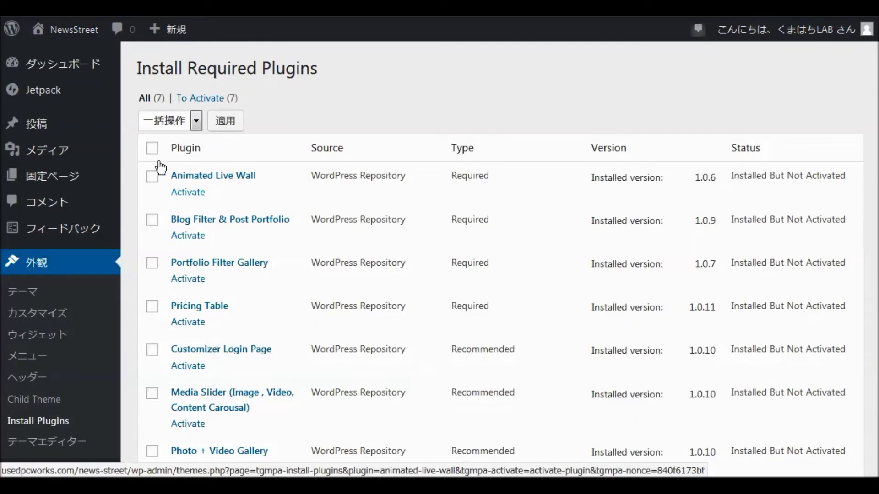
{"action": "left_click", "coordinate": [152, 149]}
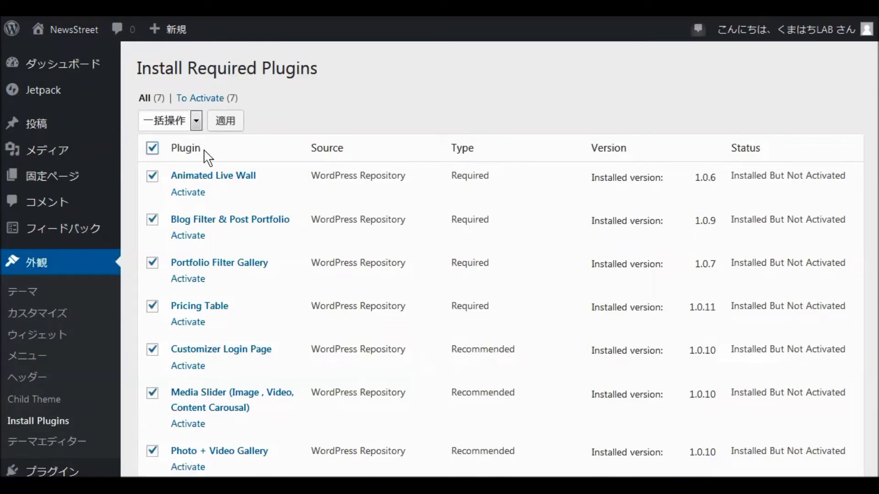
{"action": "left_click", "coordinate": [195, 122]}
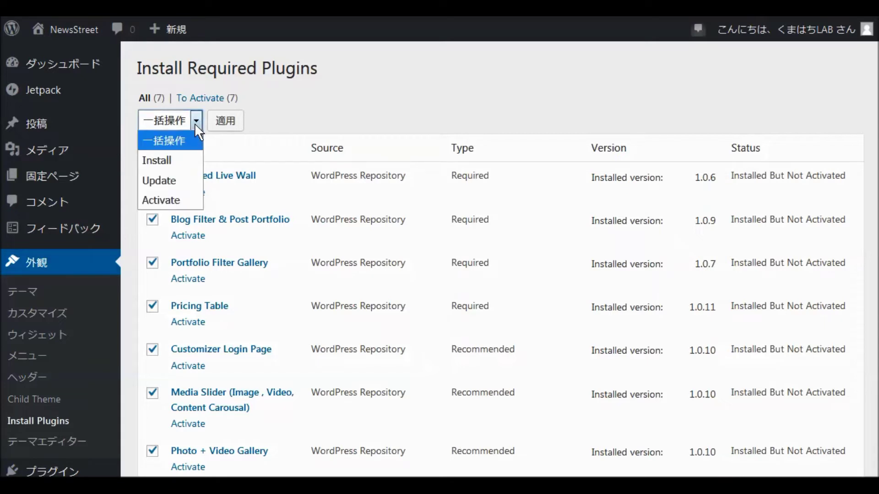
{"action": "left_click", "coordinate": [186, 200]}
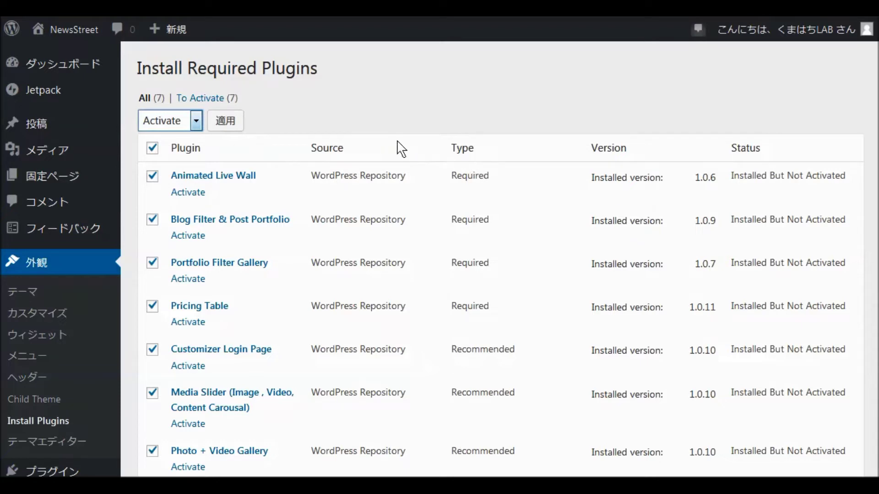
{"action": "left_click", "coordinate": [227, 125]}
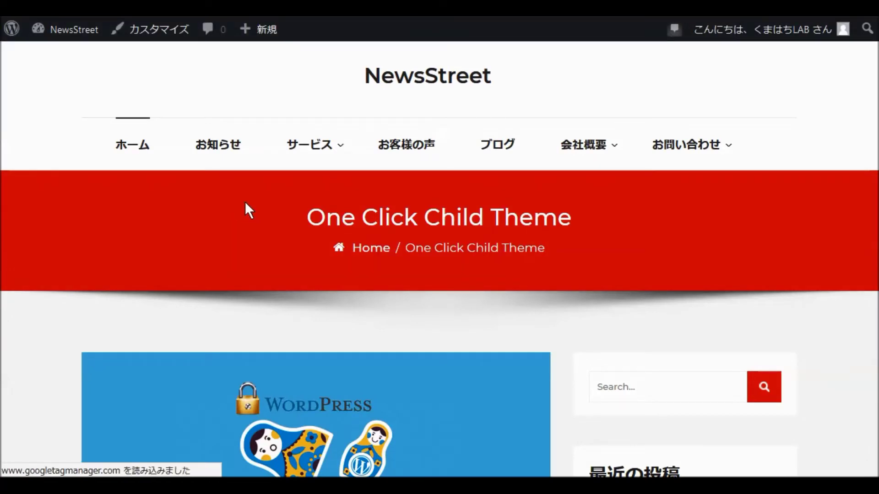
Review the site's front end from its home page, examining the header, post list and sidebar under the NewsStreet theme.
{"action": "scroll", "coordinate": [246, 203], "scroll_direction": "down", "scroll_amount": 7}
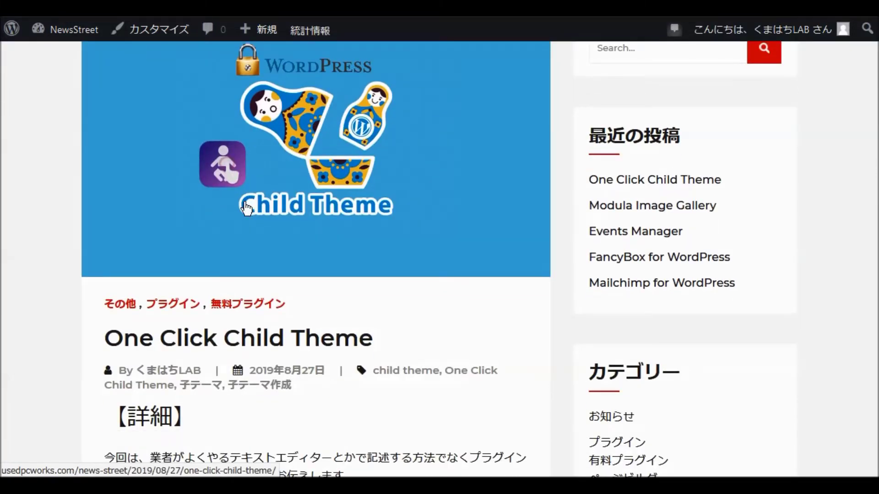
{"action": "scroll", "coordinate": [245, 206], "scroll_direction": "up", "scroll_amount": 8}
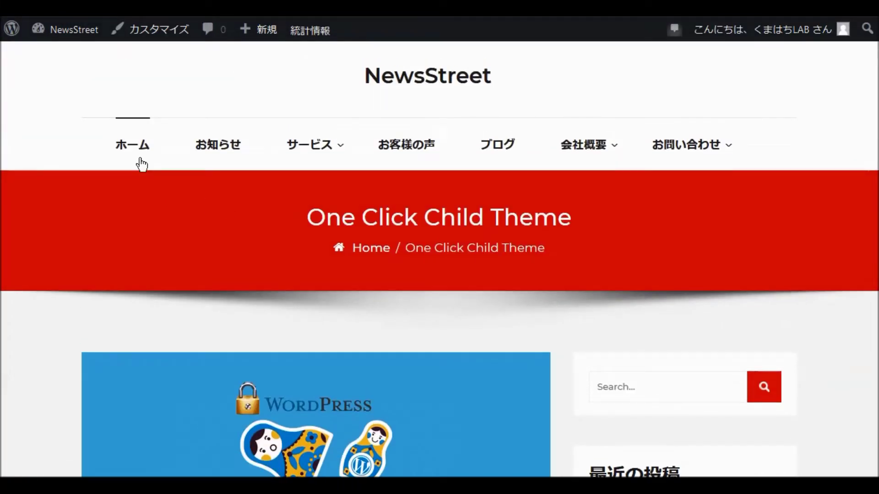
{"action": "left_click", "coordinate": [135, 151]}
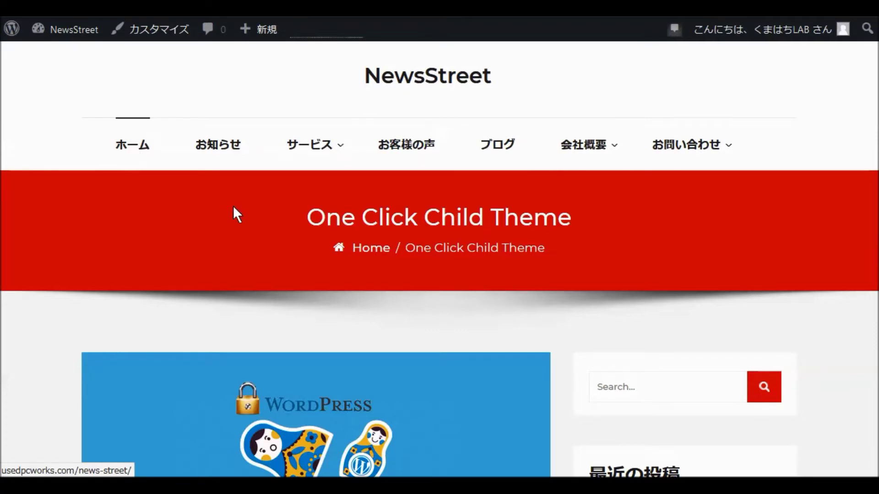
{"action": "scroll", "coordinate": [233, 210], "scroll_direction": "down", "scroll_amount": 10}
{"action": "scroll", "coordinate": [225, 210], "scroll_direction": "down", "scroll_amount": 20}
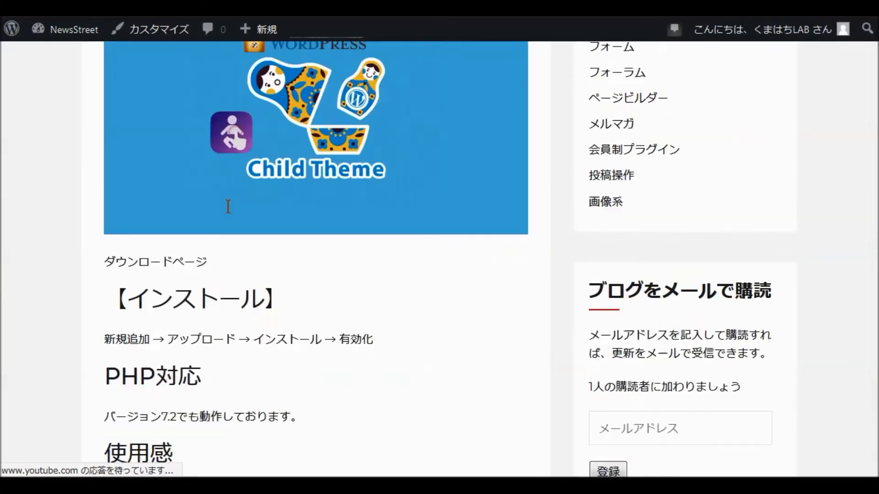
{"action": "scroll", "coordinate": [232, 214], "scroll_direction": "down", "scroll_amount": 15}
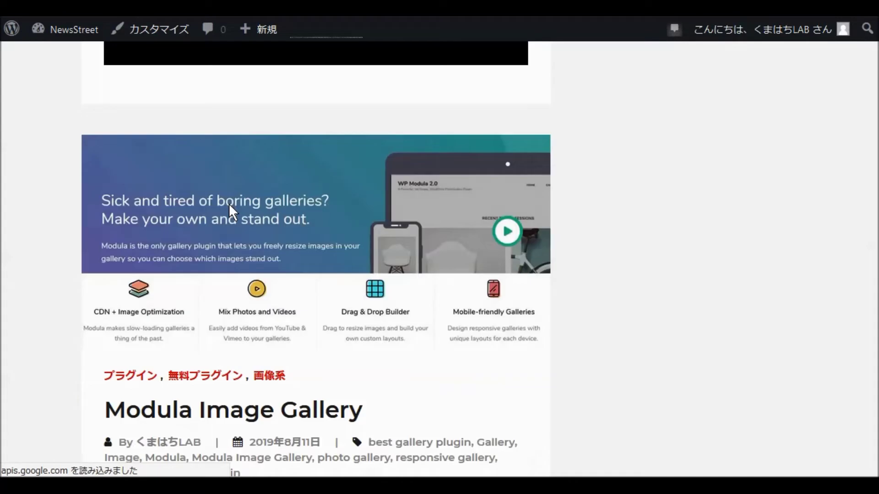
{"action": "scroll", "coordinate": [232, 213], "scroll_direction": "down", "scroll_amount": 1}
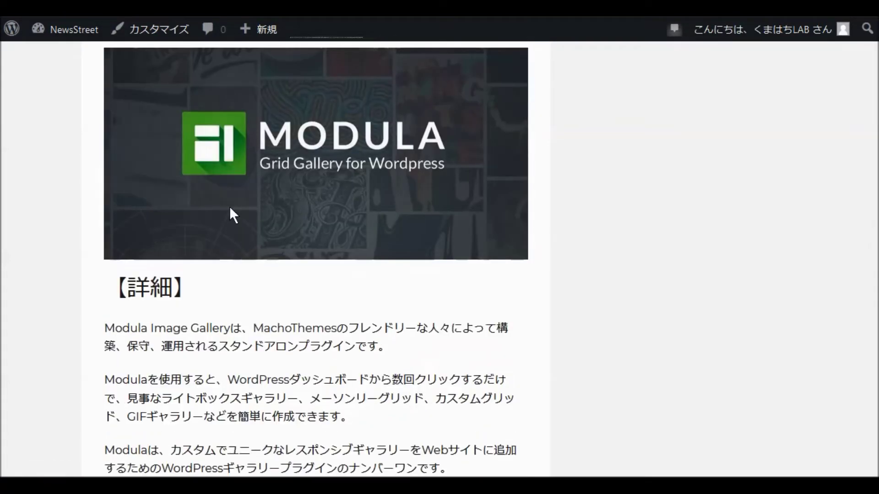
{"action": "scroll", "coordinate": [230, 212], "scroll_direction": "up", "scroll_amount": 5}
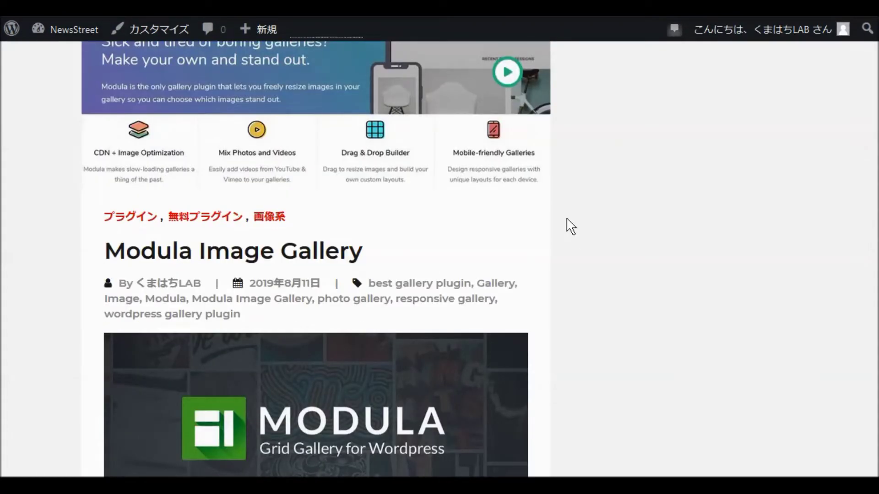
{"action": "scroll", "coordinate": [571, 228], "scroll_direction": "up", "scroll_amount": 20}
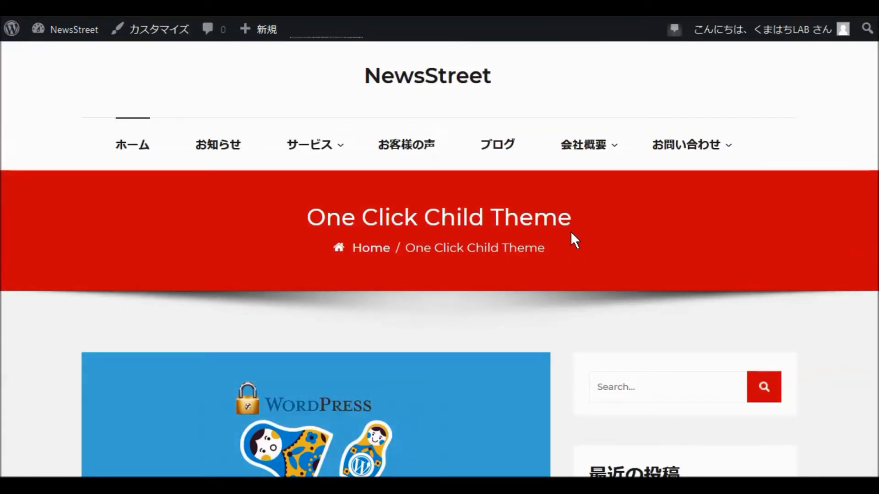
{"action": "scroll", "coordinate": [543, 293], "scroll_direction": "down", "scroll_amount": 12}
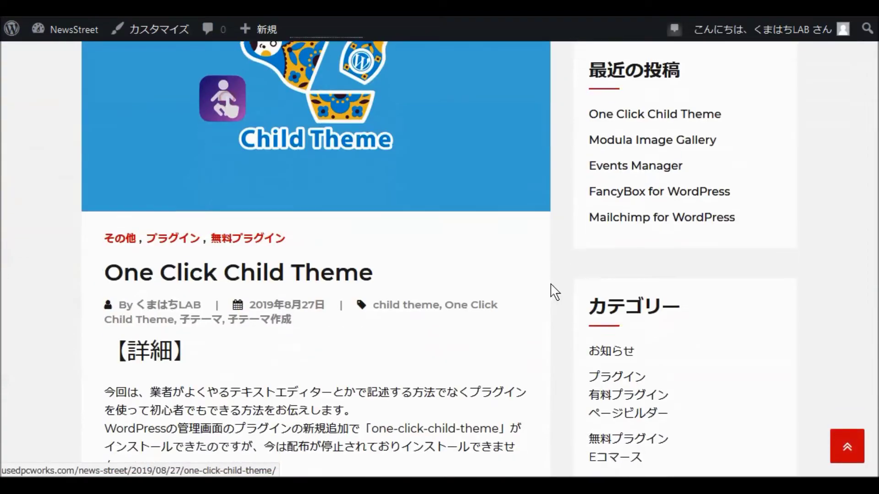
{"action": "scroll", "coordinate": [554, 291], "scroll_direction": "down", "scroll_amount": 12}
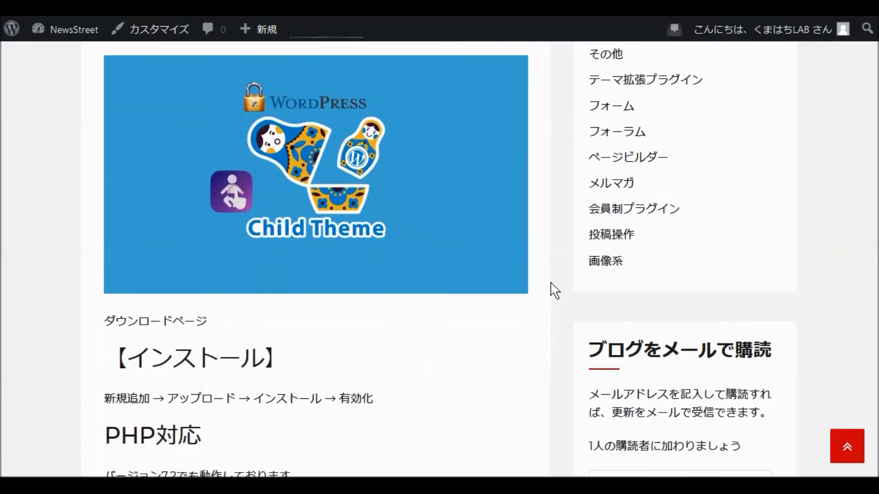
{"action": "scroll", "coordinate": [555, 290], "scroll_direction": "down", "scroll_amount": 15}
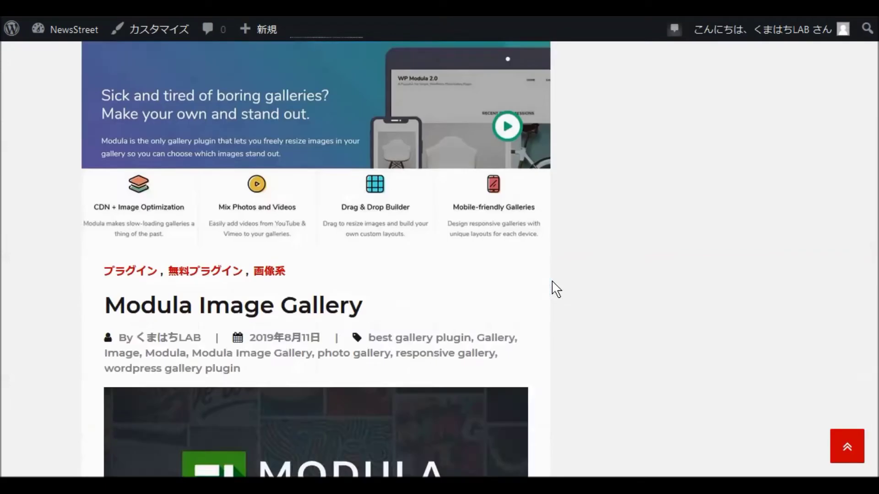
{"action": "scroll", "coordinate": [562, 286], "scroll_direction": "down", "scroll_amount": 15}
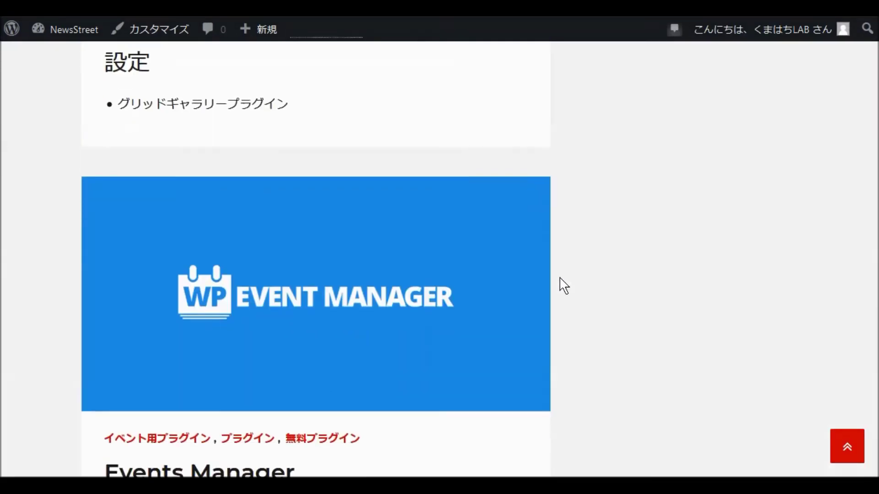
{"action": "scroll", "coordinate": [564, 286], "scroll_direction": "down", "scroll_amount": 15}
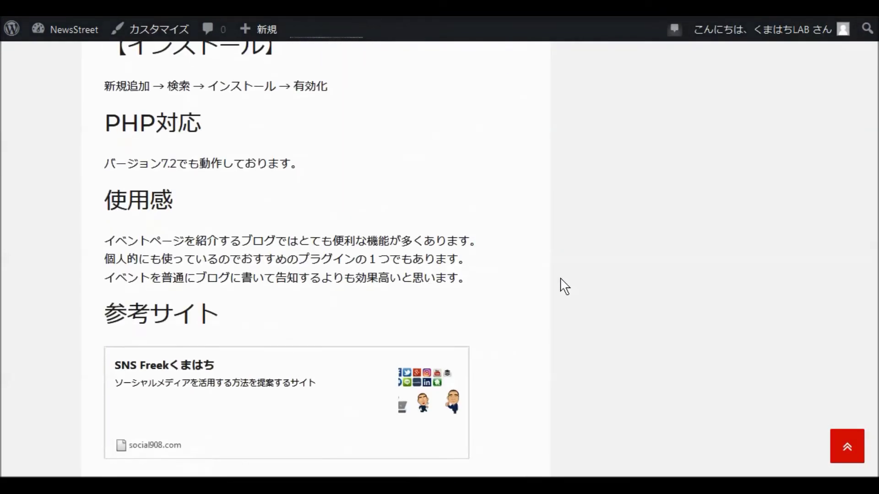
{"action": "scroll", "coordinate": [561, 282], "scroll_direction": "down", "scroll_amount": 20}
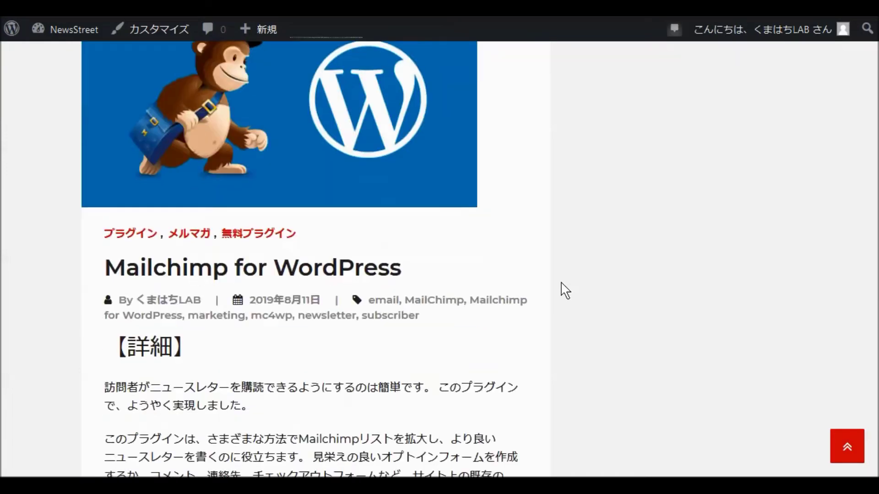
{"action": "scroll", "coordinate": [565, 291], "scroll_direction": "down", "scroll_amount": 20}
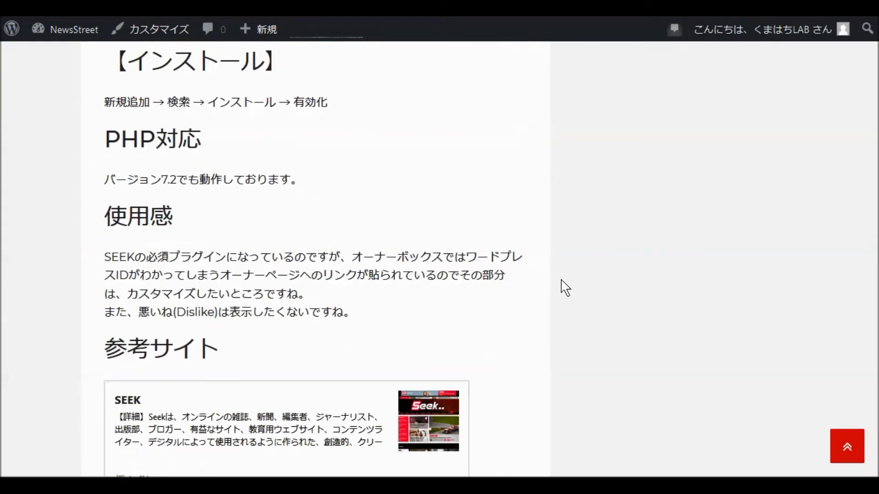
{"action": "scroll", "coordinate": [565, 289], "scroll_direction": "down", "scroll_amount": 20}
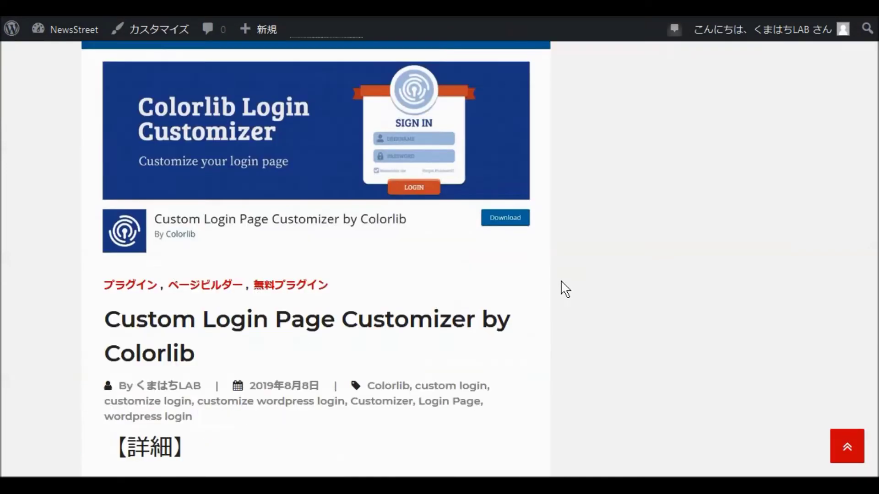
{"action": "scroll", "coordinate": [565, 289], "scroll_direction": "down", "scroll_amount": 20}
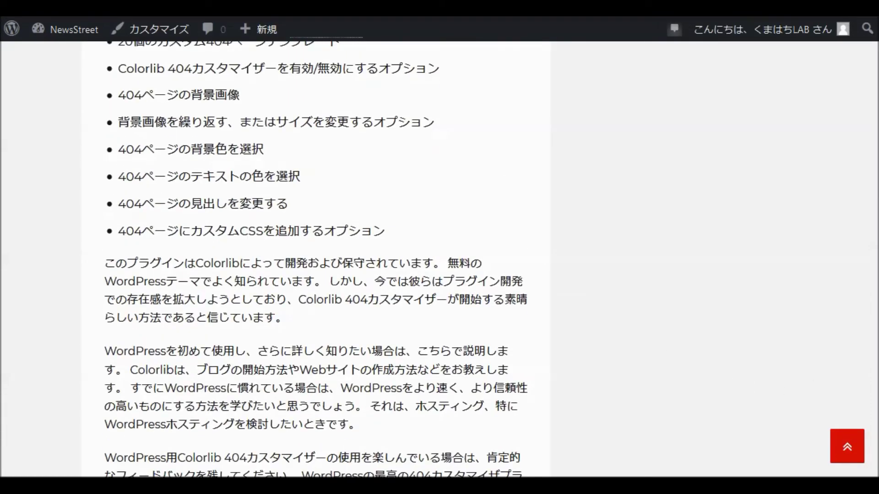
{"action": "left_click", "coordinate": [847, 446]}
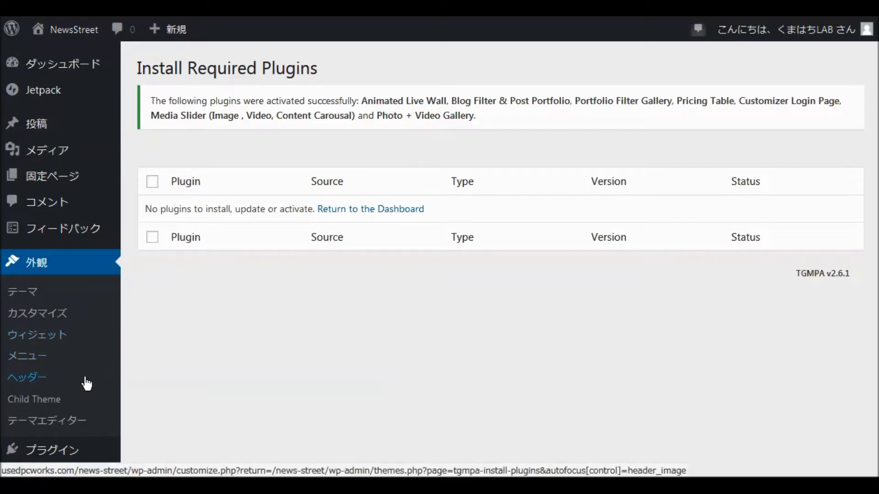
Check the Child Theme page and open the site identity settings (サイト基本情報) in the theme customizer.
{"action": "left_click", "coordinate": [41, 408]}
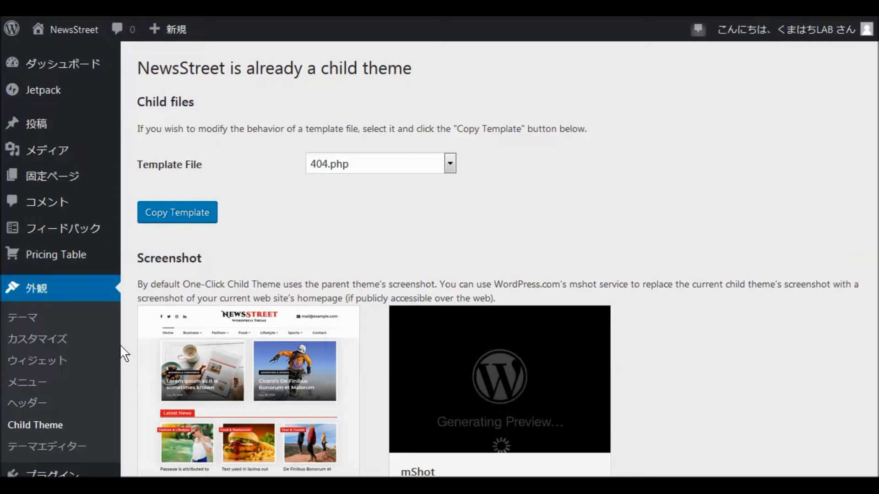
{"action": "left_click", "coordinate": [45, 347]}
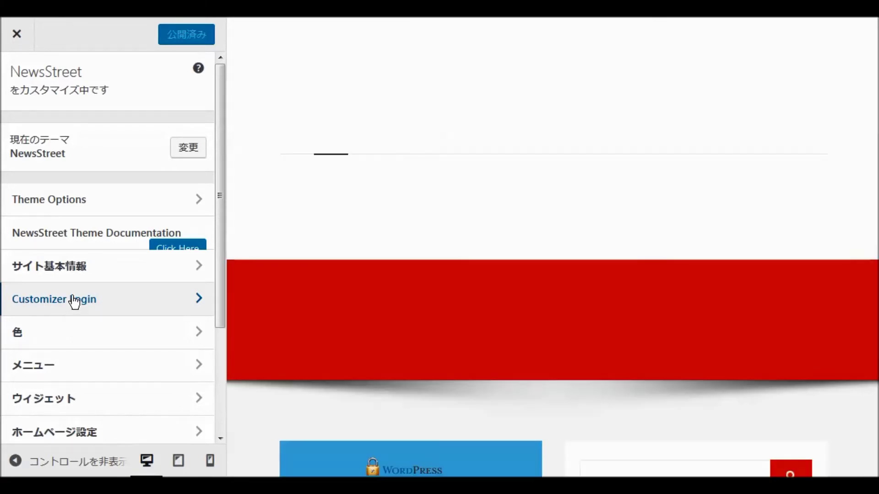
{"action": "left_click", "coordinate": [76, 270]}
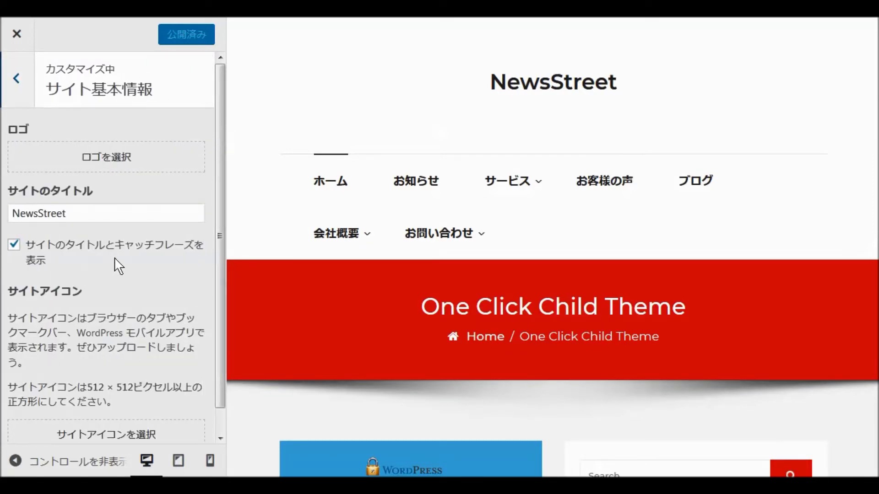
Start choosing a site logo and browse the picture library to the 908 folder inside WP.
{"action": "left_click", "coordinate": [110, 160]}
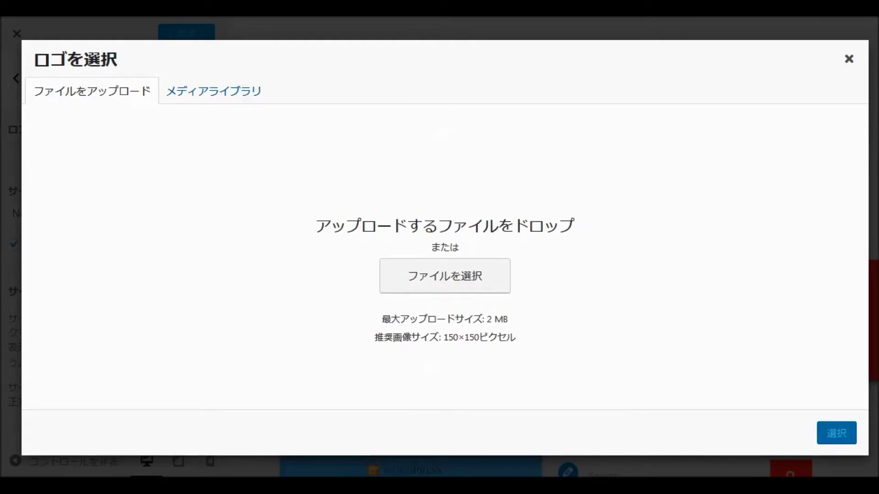
{"action": "left_click", "coordinate": [77, 249]}
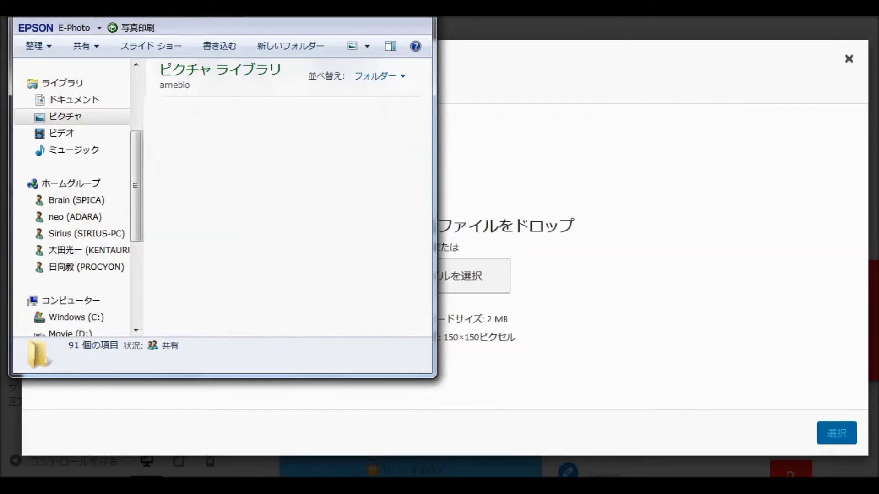
{"action": "scroll", "coordinate": [330, 239], "scroll_direction": "down", "scroll_amount": 10}
{"action": "scroll", "coordinate": [311, 245], "scroll_direction": "down", "scroll_amount": 3}
{"action": "left_click", "coordinate": [196, 280]}
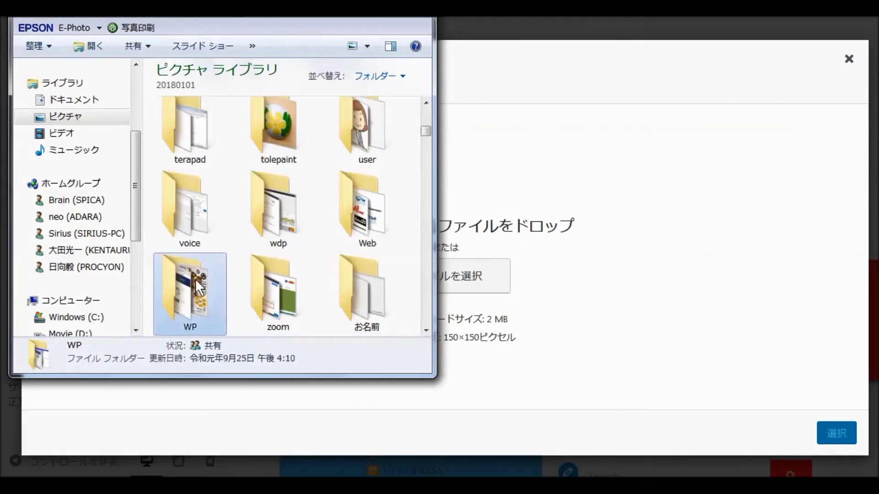
{"action": "double_click", "coordinate": [195, 278]}
{"action": "double_click", "coordinate": [288, 149]}
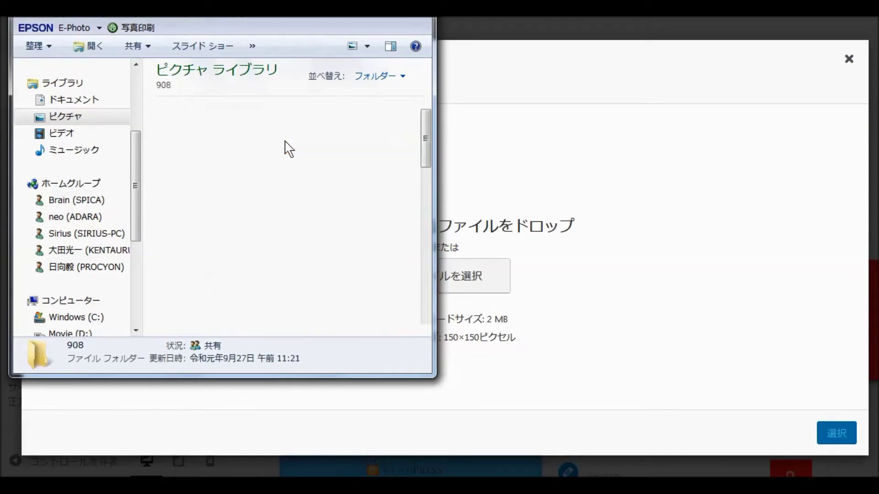
{"action": "scroll", "coordinate": [296, 181], "scroll_direction": "down", "scroll_amount": 5}
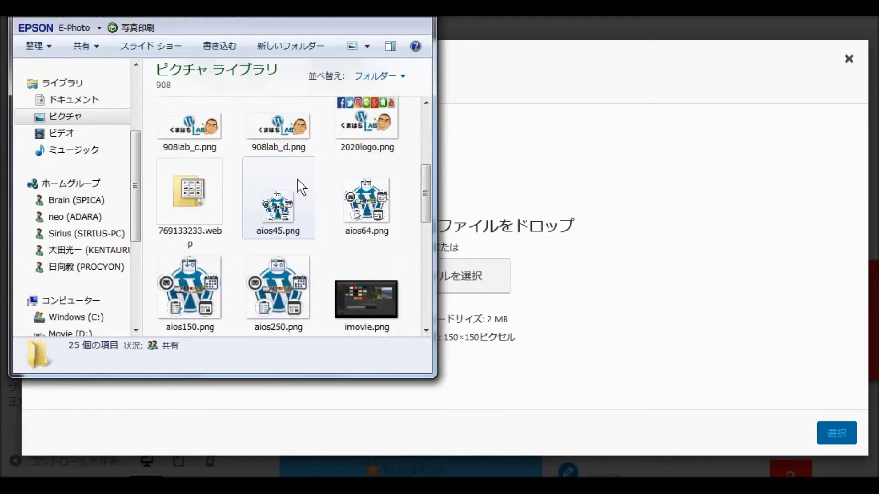
Upload aios150.png from the 908 folder and set it as the site logo without cropping.
{"action": "left_click_drag", "start_coordinate": [185, 288], "coordinate": [537, 290]}
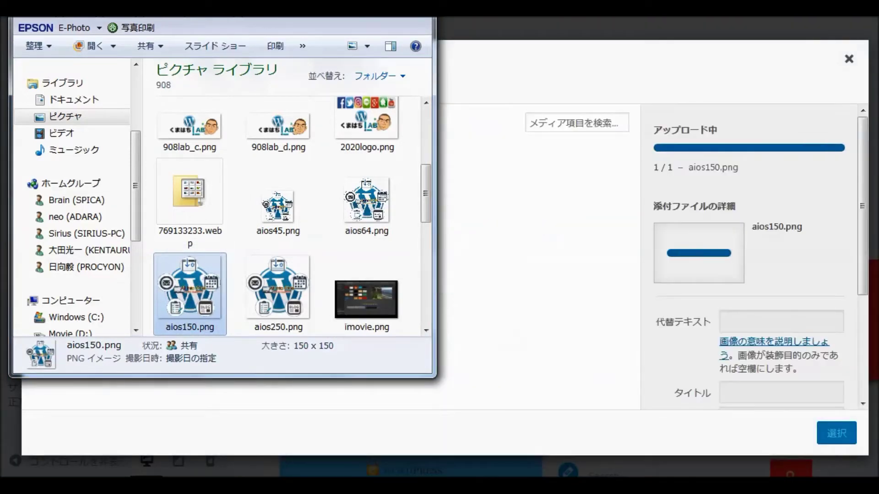
{"action": "left_click", "coordinate": [473, 292]}
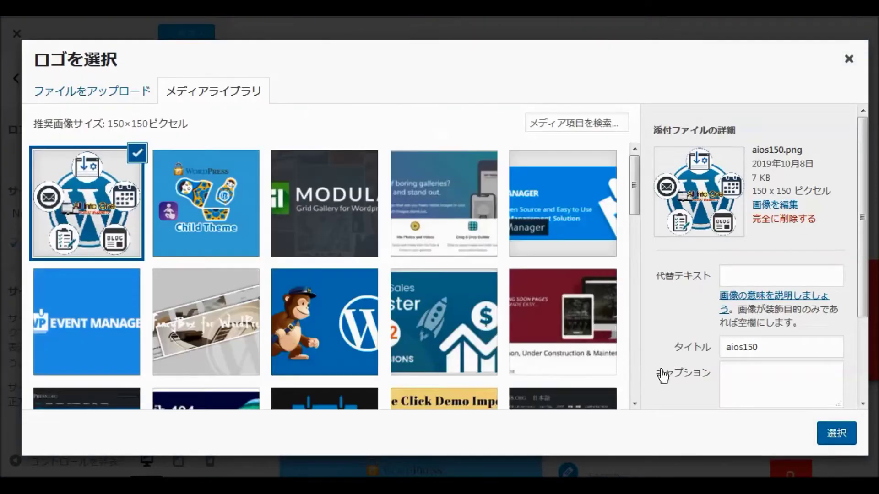
{"action": "left_click", "coordinate": [823, 435]}
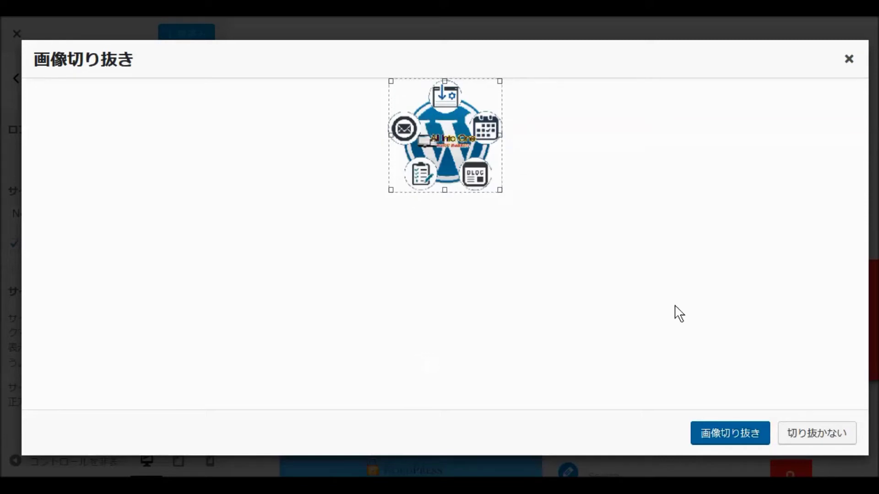
{"action": "left_click", "coordinate": [826, 441]}
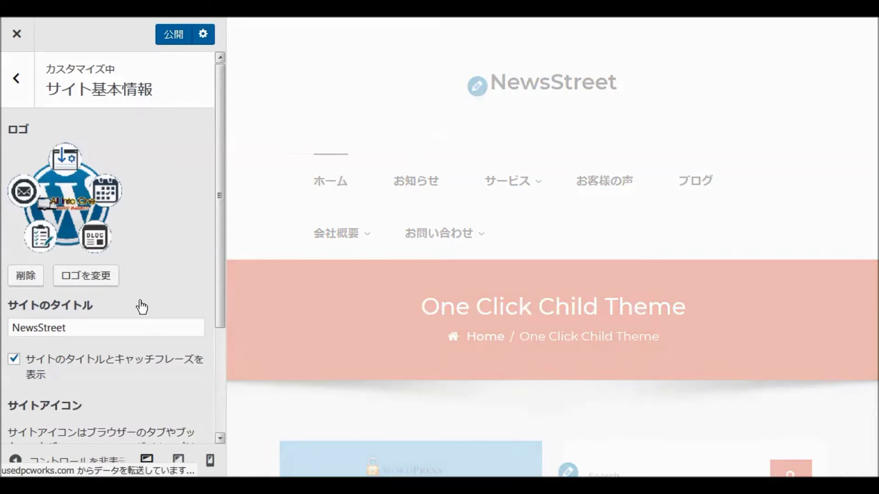
Set the site icon to 908icon.png from the media library and publish the site identity changes.
{"action": "scroll", "coordinate": [153, 290], "scroll_direction": "down", "scroll_amount": 3}
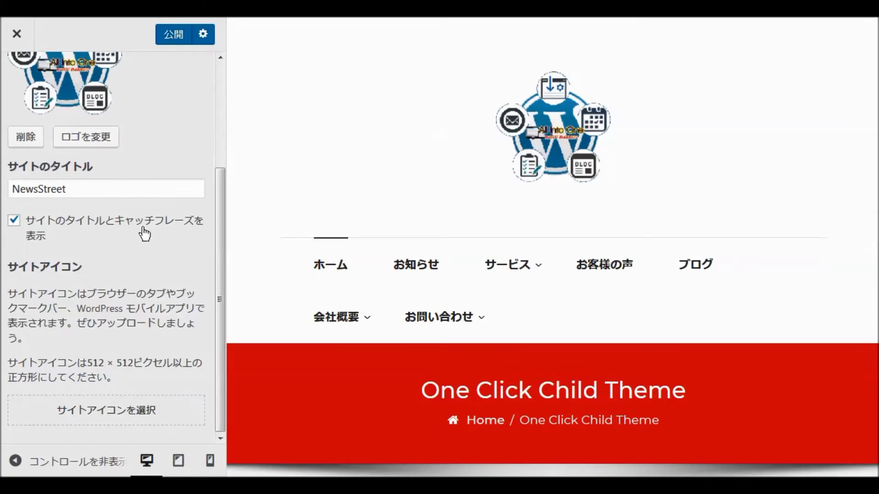
{"action": "left_click", "coordinate": [101, 418]}
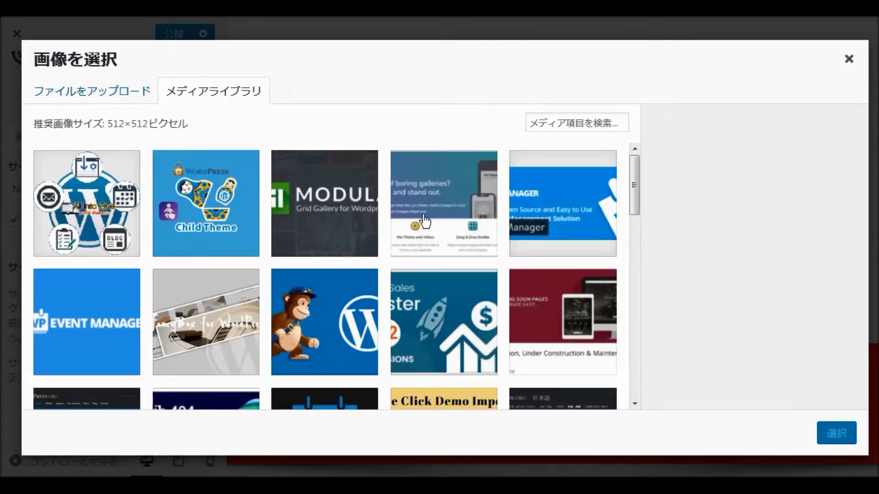
{"action": "scroll", "coordinate": [456, 212], "scroll_direction": "down", "scroll_amount": 10}
{"action": "scroll", "coordinate": [465, 215], "scroll_direction": "down", "scroll_amount": 10}
{"action": "scroll", "coordinate": [438, 213], "scroll_direction": "down", "scroll_amount": 15}
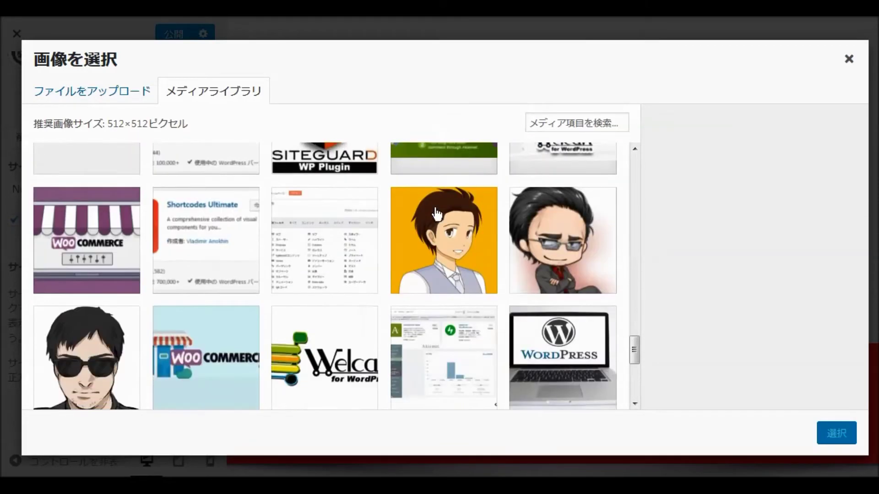
{"action": "scroll", "coordinate": [437, 213], "scroll_direction": "down", "scroll_amount": 5}
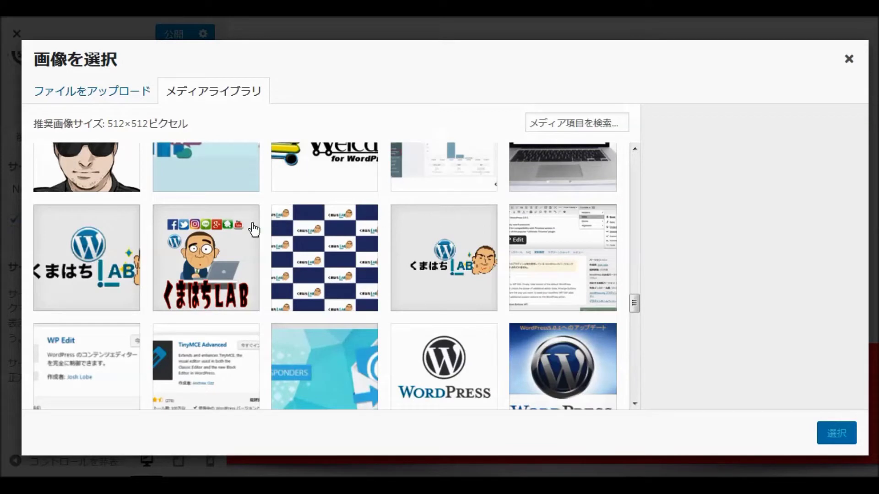
{"action": "left_click", "coordinate": [192, 259]}
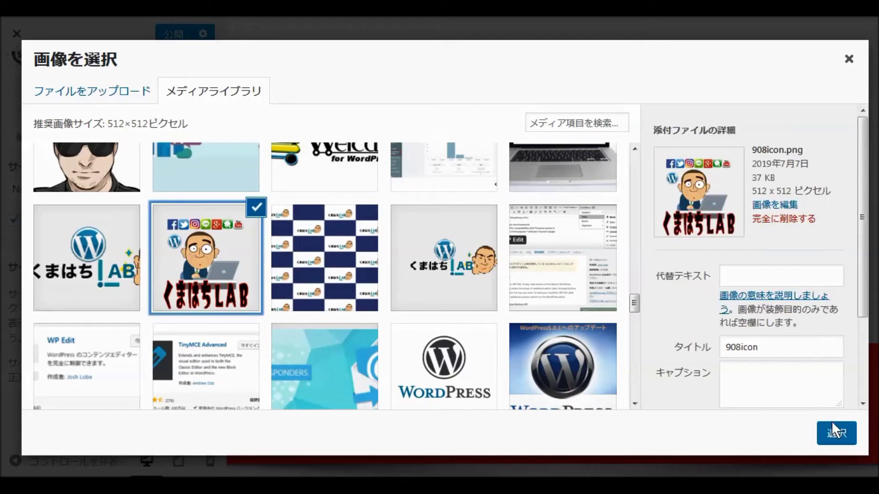
{"action": "left_click", "coordinate": [838, 437]}
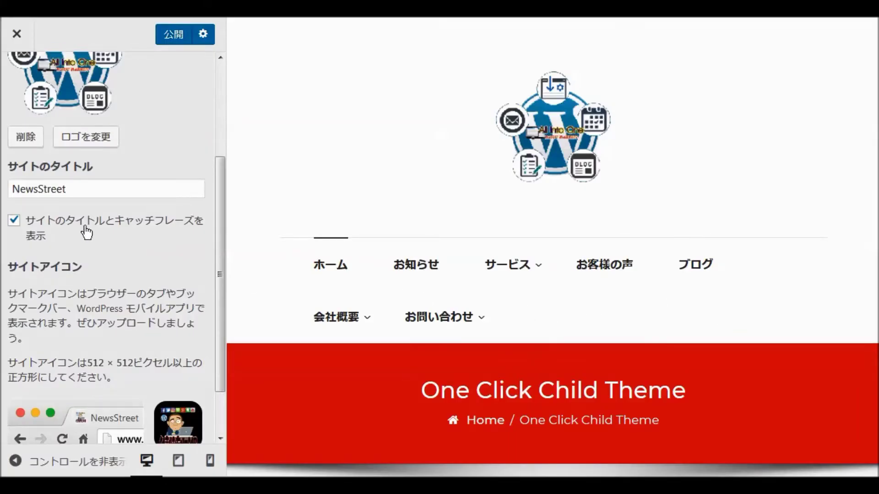
{"action": "left_click", "coordinate": [173, 35]}
{"action": "scroll", "coordinate": [176, 165], "scroll_direction": "up", "scroll_amount": 3}
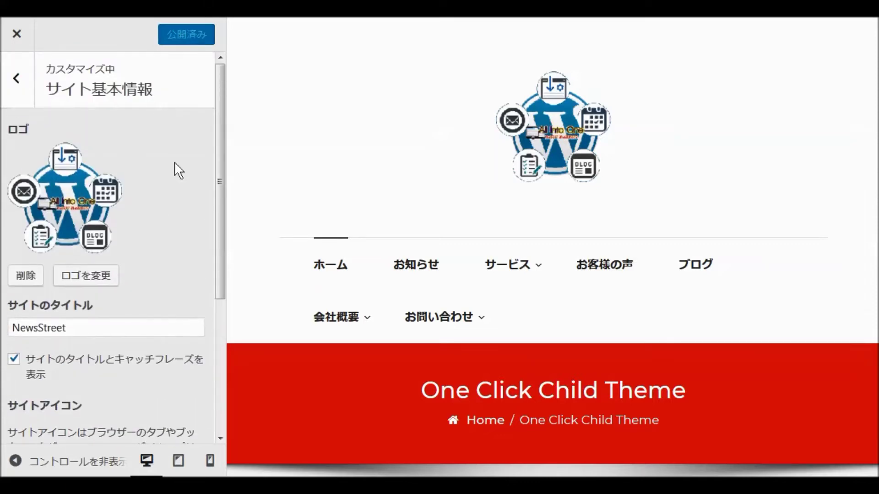
In Customizer Login's Logo Settings, set the login page logo to the larger くまはちLAB image beside 908icon in the media library.
{"action": "left_click", "coordinate": [11, 75]}
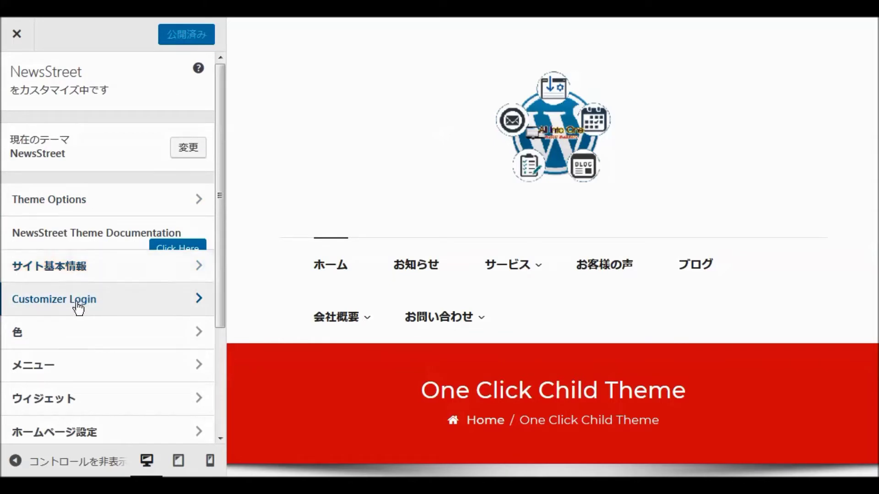
{"action": "left_click", "coordinate": [79, 299]}
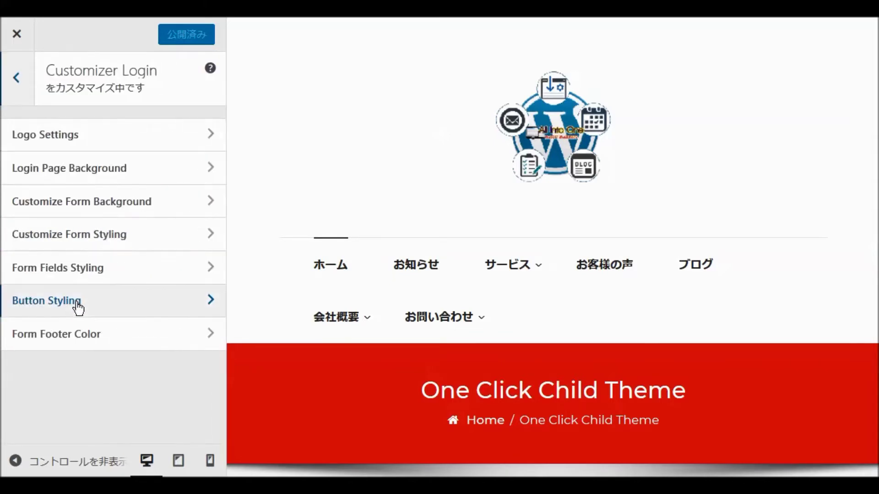
{"action": "left_click", "coordinate": [52, 137]}
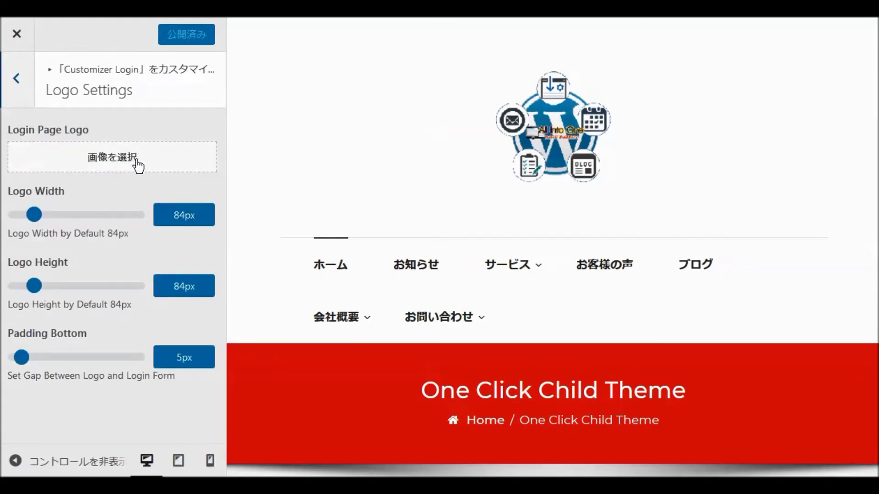
{"action": "left_click", "coordinate": [121, 163]}
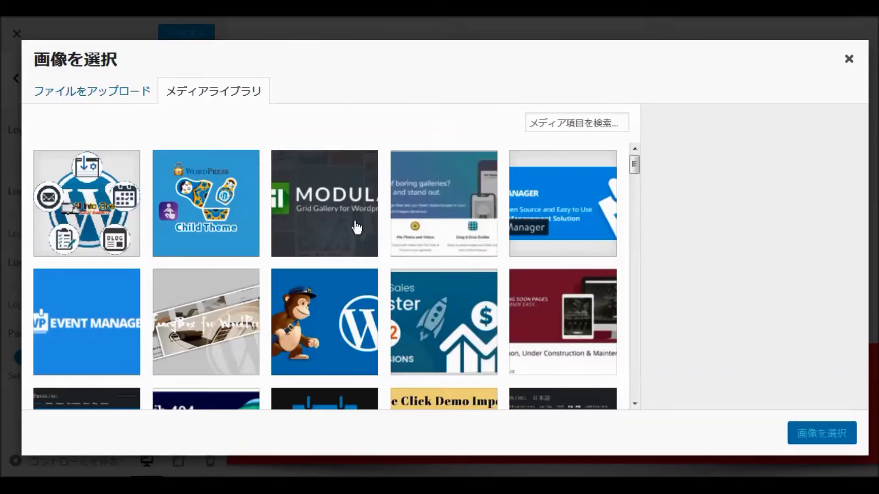
{"action": "scroll", "coordinate": [344, 225], "scroll_direction": "down", "scroll_amount": 15}
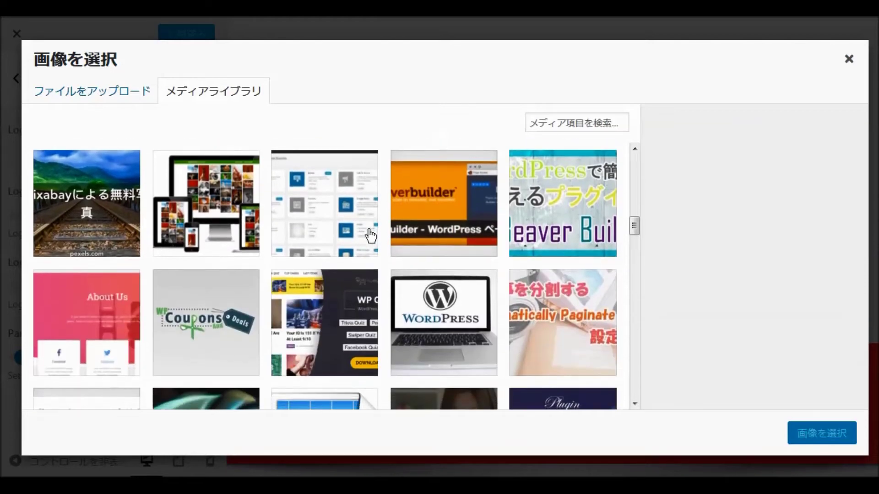
{"action": "scroll", "coordinate": [370, 236], "scroll_direction": "down", "scroll_amount": 20}
{"action": "scroll", "coordinate": [371, 236], "scroll_direction": "down", "scroll_amount": 5}
{"action": "left_click", "coordinate": [77, 238]}
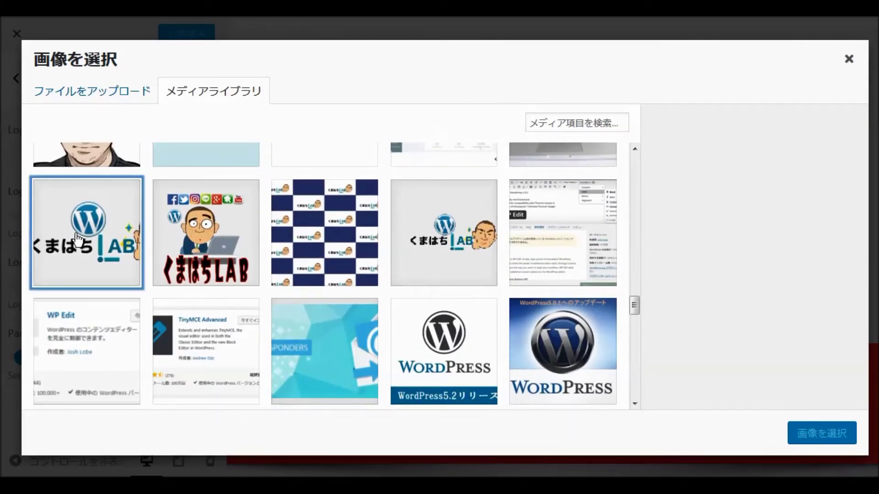
{"action": "left_click", "coordinate": [815, 426]}
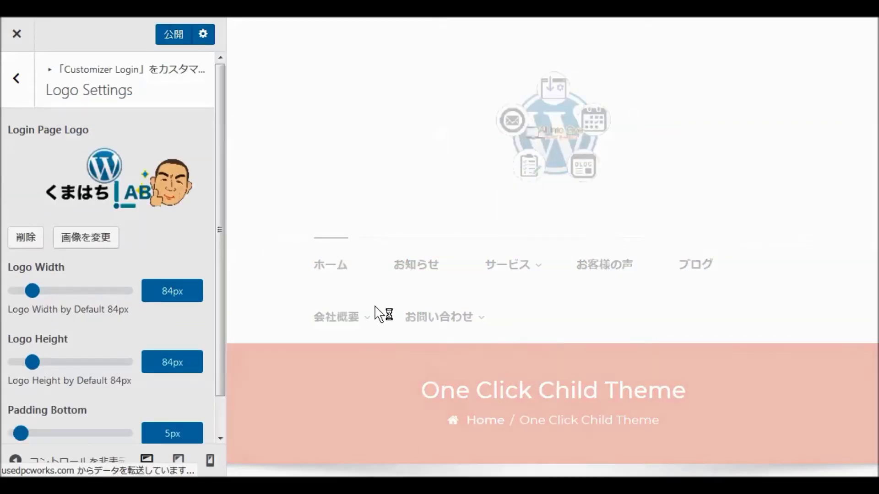
Check the login logo's width, height and padding settings, and publish the new login page logo.
{"action": "scroll", "coordinate": [131, 254], "scroll_direction": "down", "scroll_amount": 1}
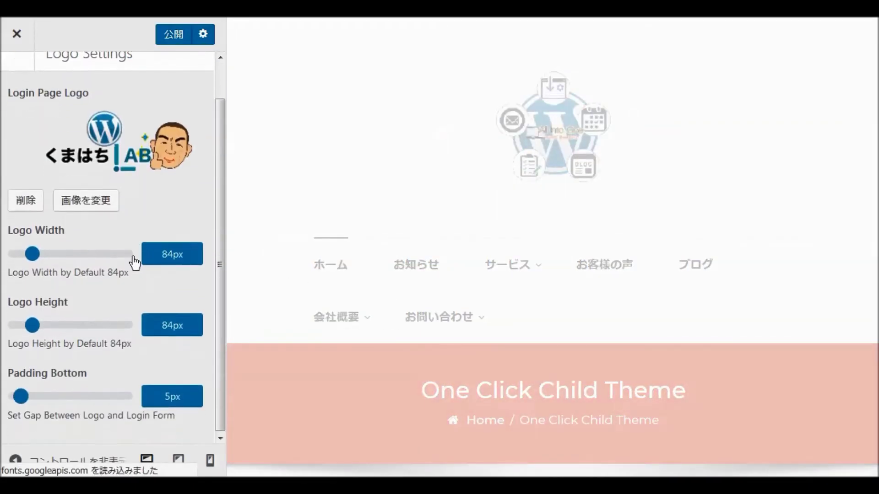
{"action": "scroll", "coordinate": [138, 264], "scroll_direction": "up", "scroll_amount": 1}
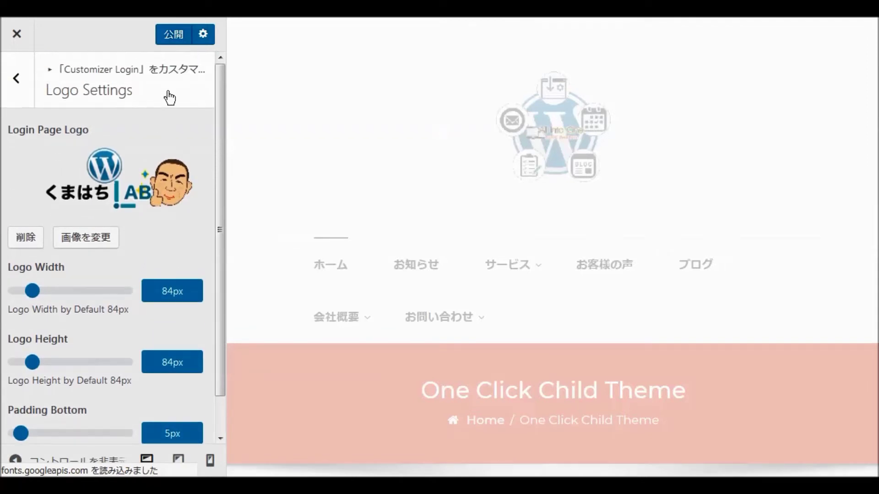
{"action": "left_click", "coordinate": [166, 40]}
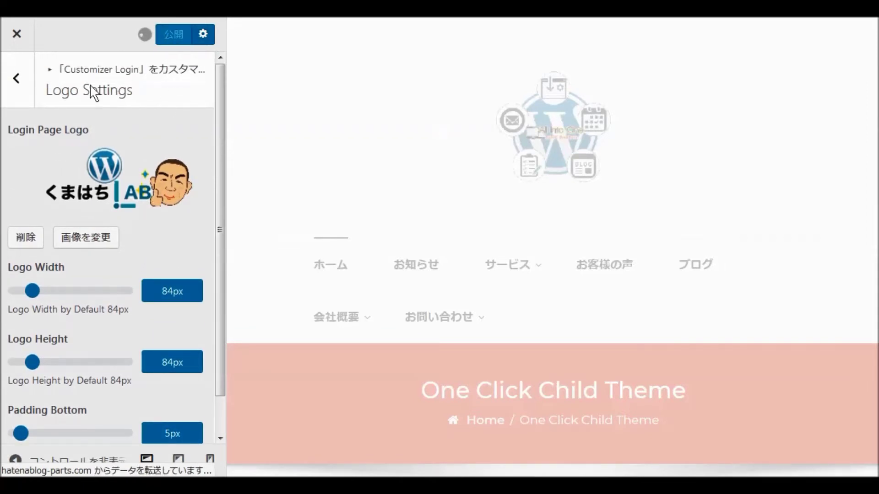
Open the Login Page Background settings and start uploading a replacement for the page background image.
{"action": "left_click", "coordinate": [17, 82]}
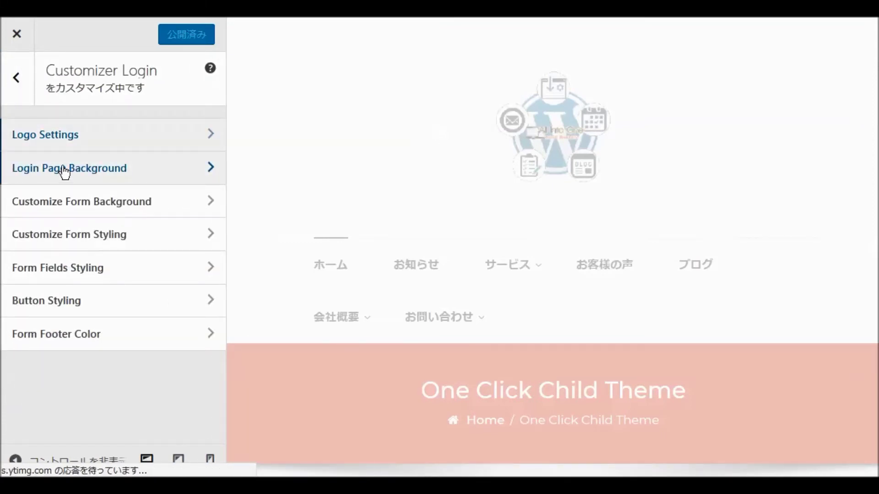
{"action": "left_click", "coordinate": [64, 170]}
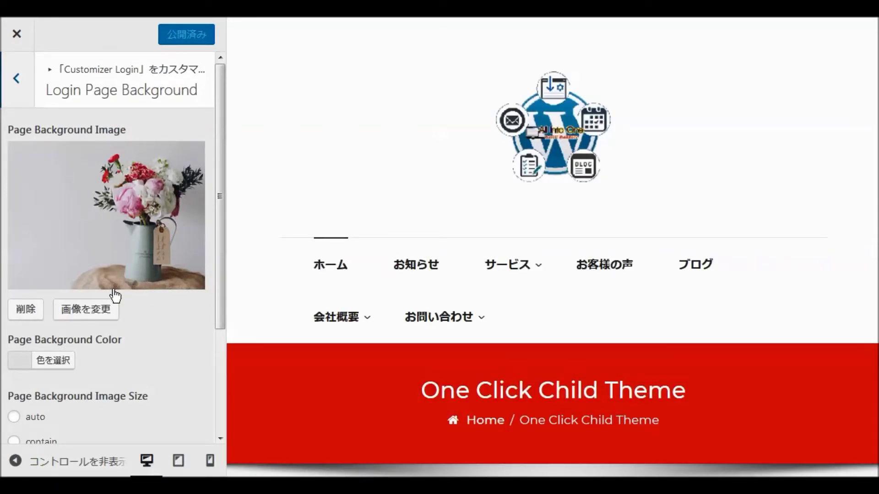
{"action": "left_click", "coordinate": [101, 310]}
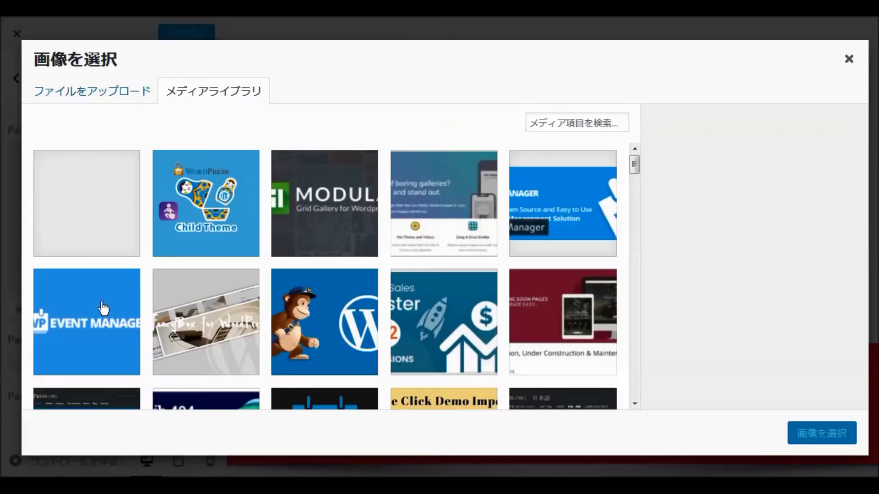
{"action": "left_click", "coordinate": [110, 101]}
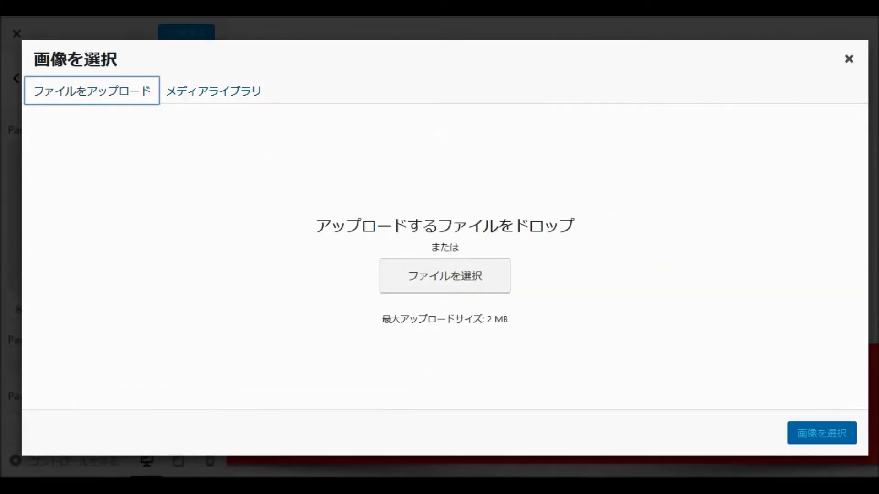
Find work-731198_1920.jpg in the WP picture folder, upload it and set it as the login page background image.
{"action": "right_click", "coordinate": [105, 485]}
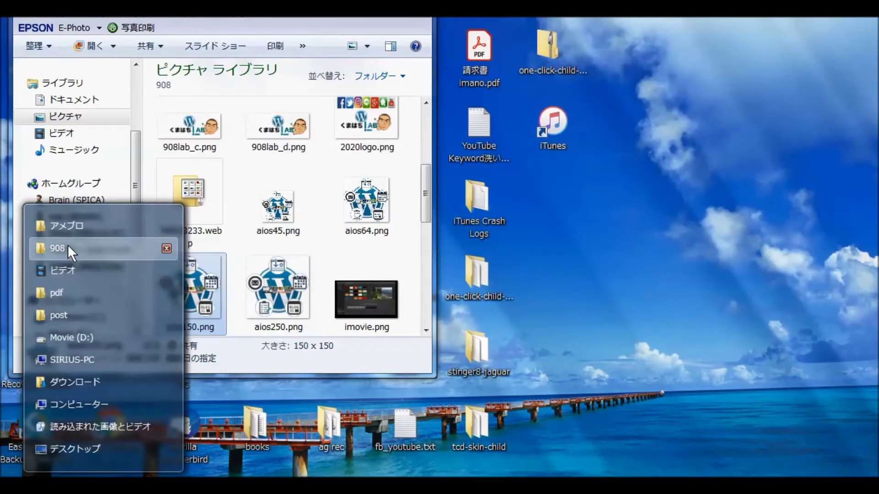
{"action": "left_click", "coordinate": [67, 248]}
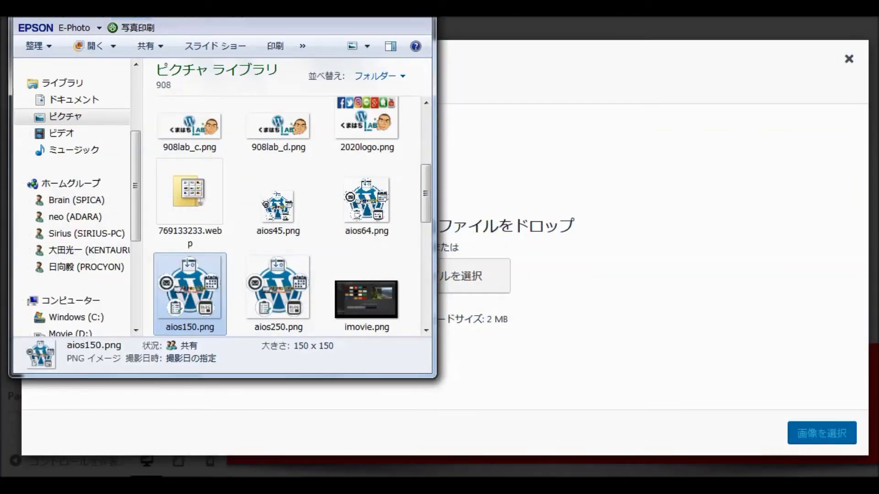
{"action": "key", "text": "BackSpace"}
{"action": "scroll", "coordinate": [361, 206], "scroll_direction": "down", "scroll_amount": 10}
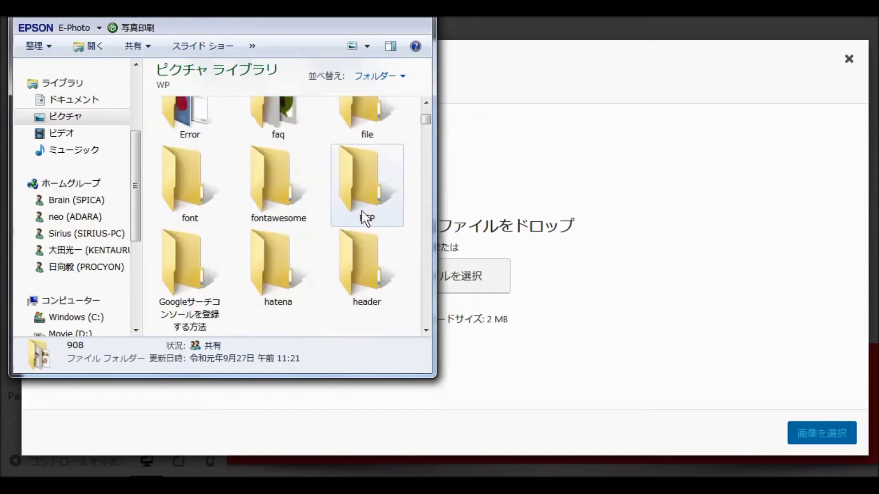
{"action": "scroll", "coordinate": [362, 220], "scroll_direction": "down", "scroll_amount": 15}
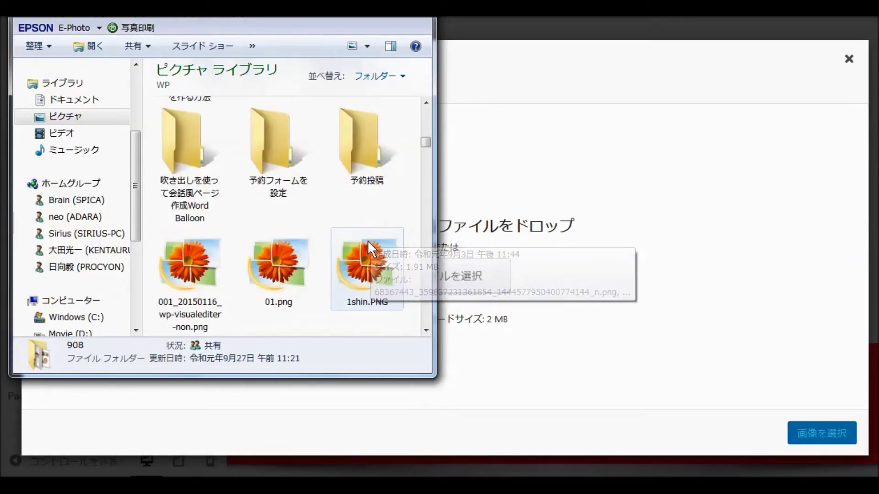
{"action": "scroll", "coordinate": [366, 242], "scroll_direction": "down", "scroll_amount": 3}
{"action": "left_click_drag", "start_coordinate": [424, 152], "coordinate": [427, 320]}
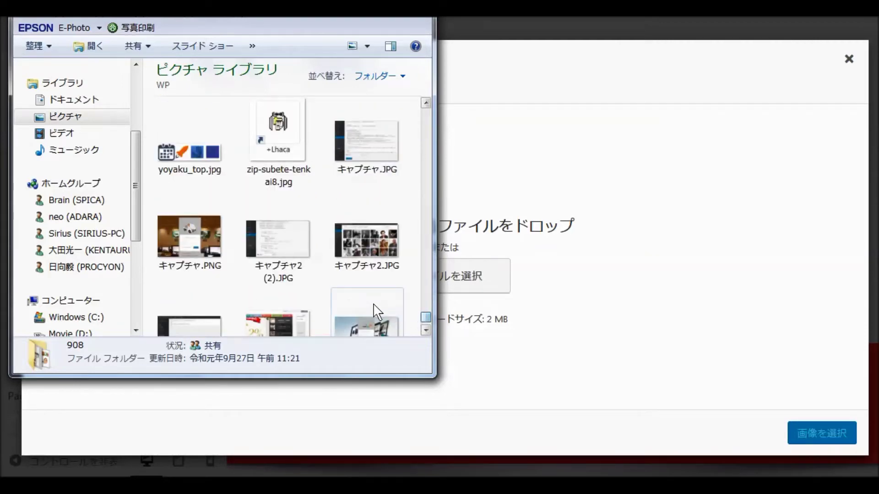
{"action": "scroll", "coordinate": [286, 255], "scroll_direction": "up", "scroll_amount": 5}
{"action": "scroll", "coordinate": [289, 262], "scroll_direction": "up", "scroll_amount": 8}
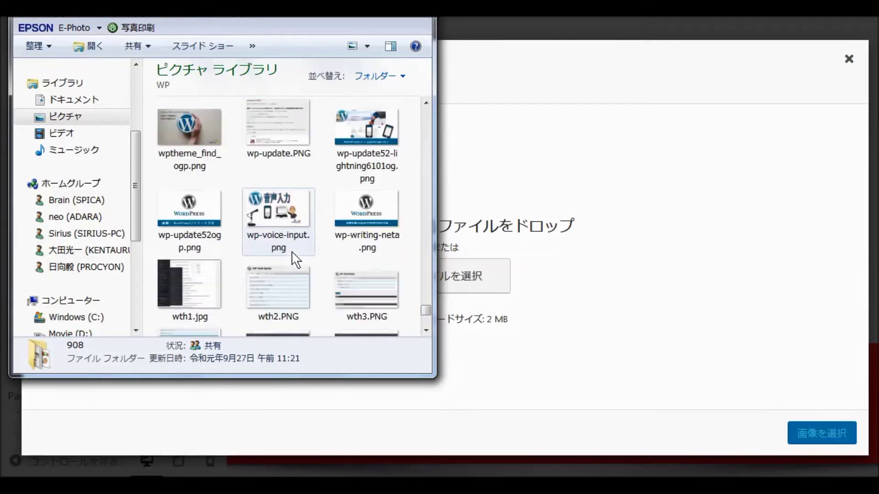
{"action": "scroll", "coordinate": [302, 266], "scroll_direction": "up", "scroll_amount": 8}
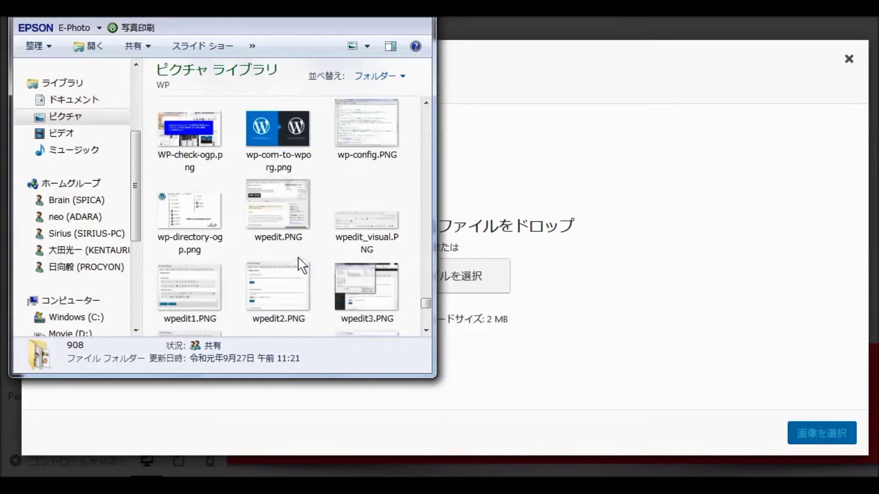
{"action": "scroll", "coordinate": [336, 240], "scroll_direction": "up", "scroll_amount": 3}
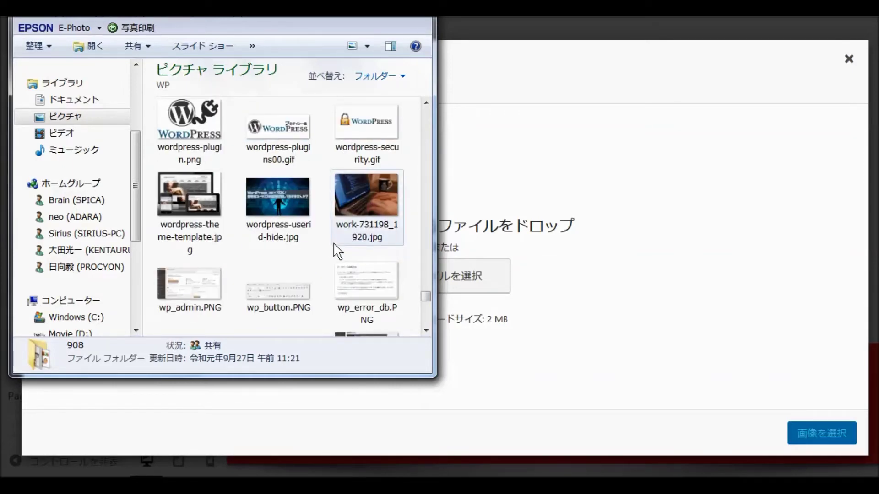
{"action": "left_click_drag", "start_coordinate": [362, 202], "coordinate": [485, 297]}
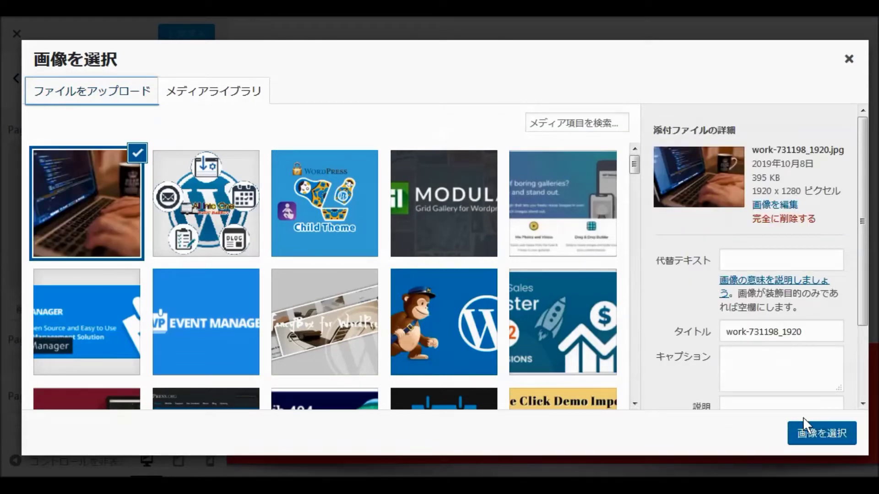
{"action": "left_click", "coordinate": [810, 434]}
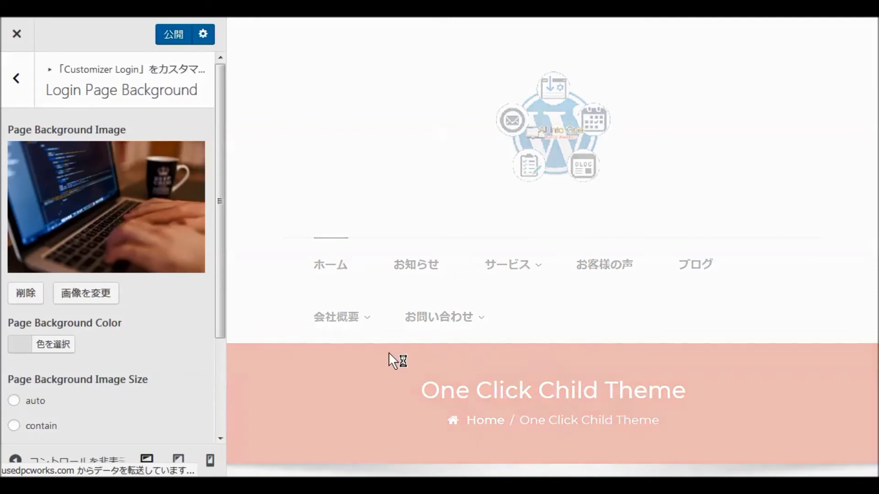
Check the image size options for the login page background, and publish the new background image.
{"action": "scroll", "coordinate": [156, 339], "scroll_direction": "down", "scroll_amount": 2}
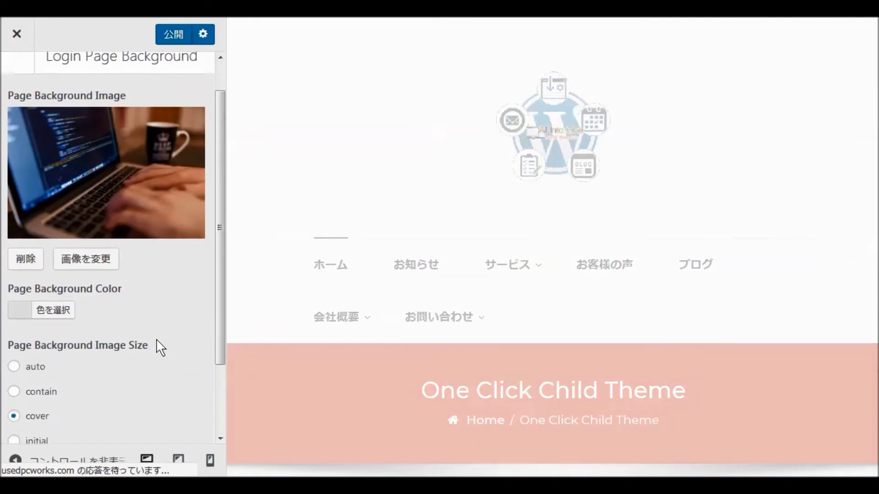
{"action": "scroll", "coordinate": [156, 338], "scroll_direction": "down", "scroll_amount": 1}
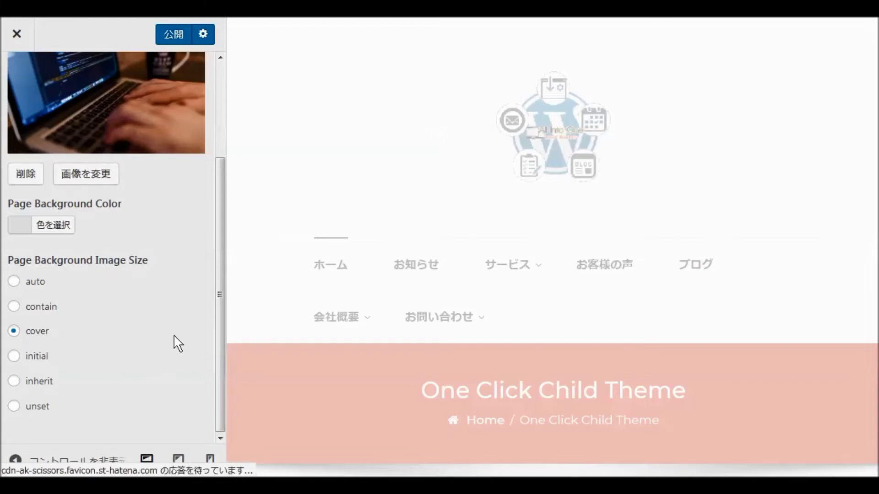
{"action": "scroll", "coordinate": [181, 340], "scroll_direction": "up", "scroll_amount": 2}
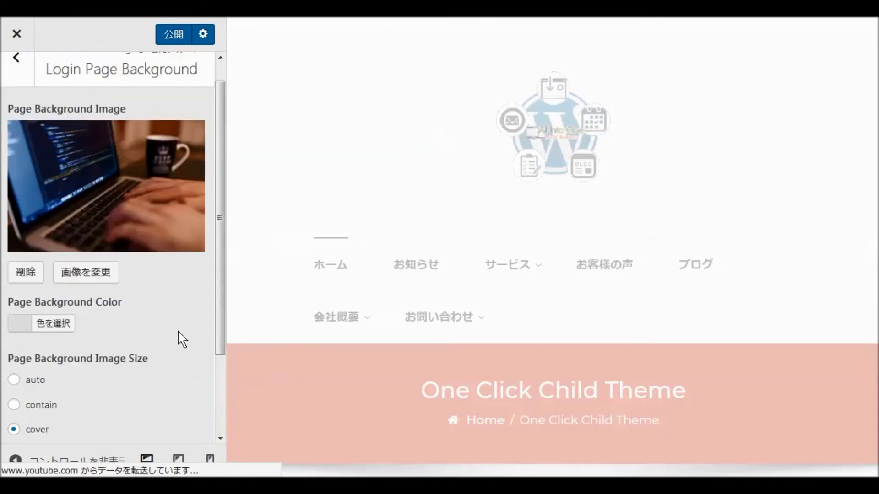
{"action": "scroll", "coordinate": [182, 340], "scroll_direction": "up", "scroll_amount": 1}
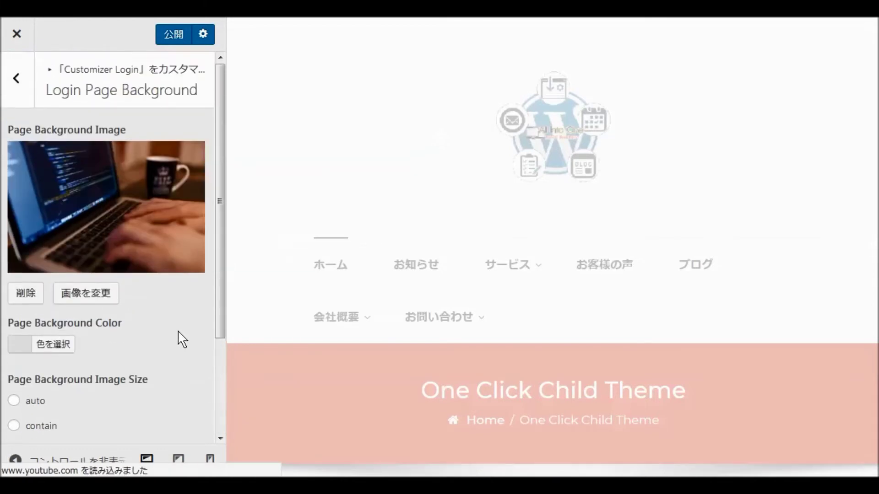
{"action": "left_click", "coordinate": [162, 35]}
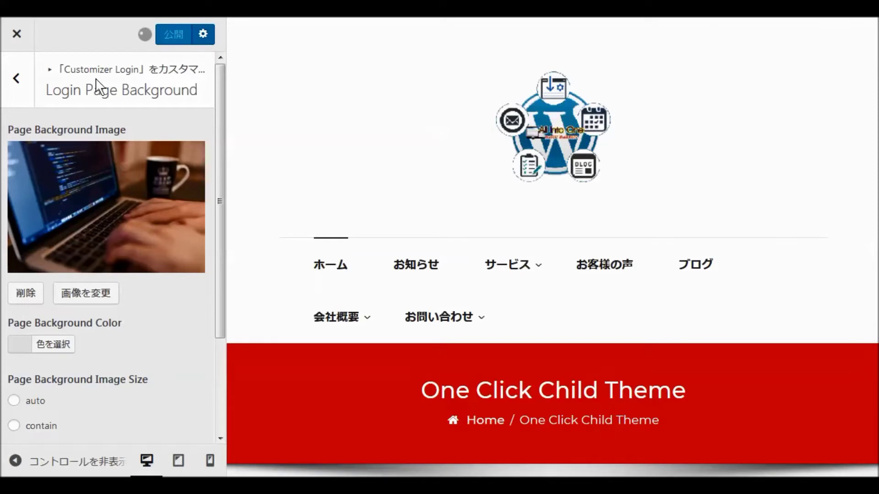
{"action": "left_click", "coordinate": [17, 79]}
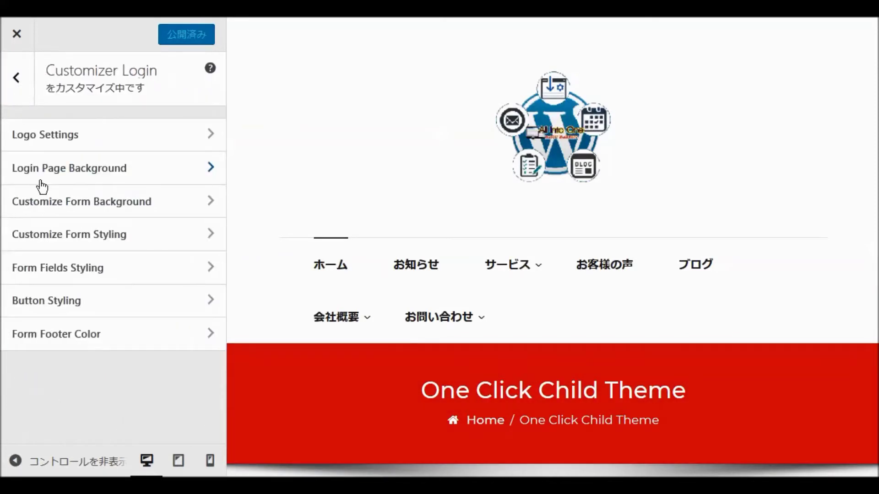
Review the login form's background settings and its styling settings, from form width and height to opacity and position.
{"action": "left_click", "coordinate": [104, 208]}
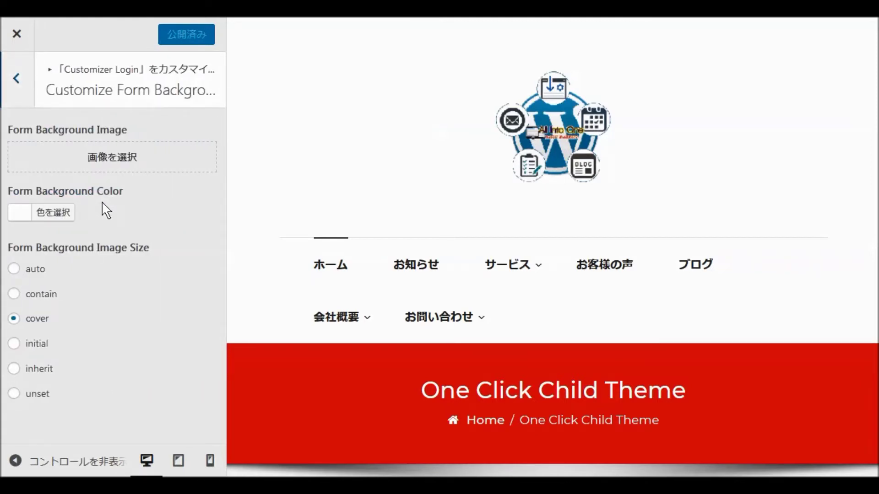
{"action": "left_click", "coordinate": [18, 74]}
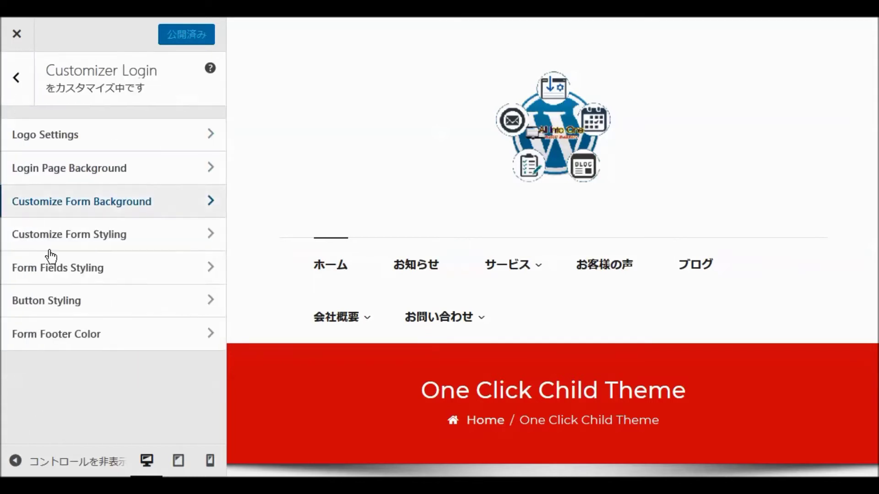
{"action": "left_click", "coordinate": [91, 238]}
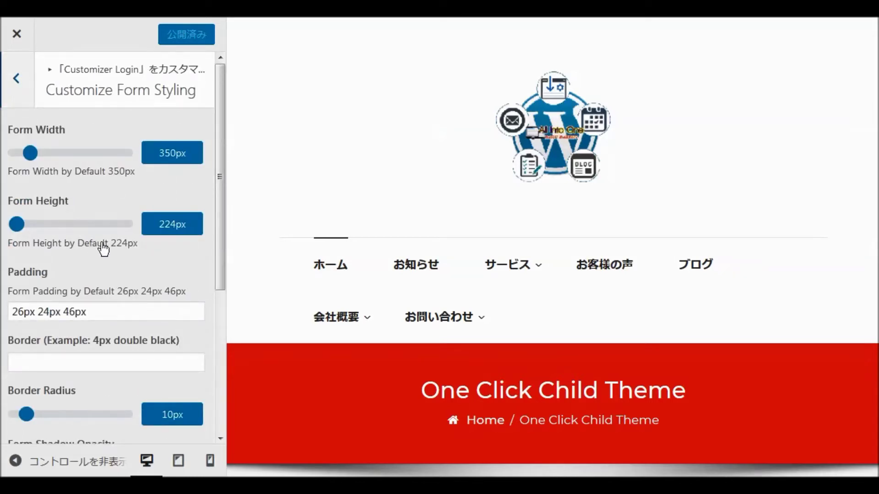
{"action": "scroll", "coordinate": [102, 253], "scroll_direction": "down", "scroll_amount": 5}
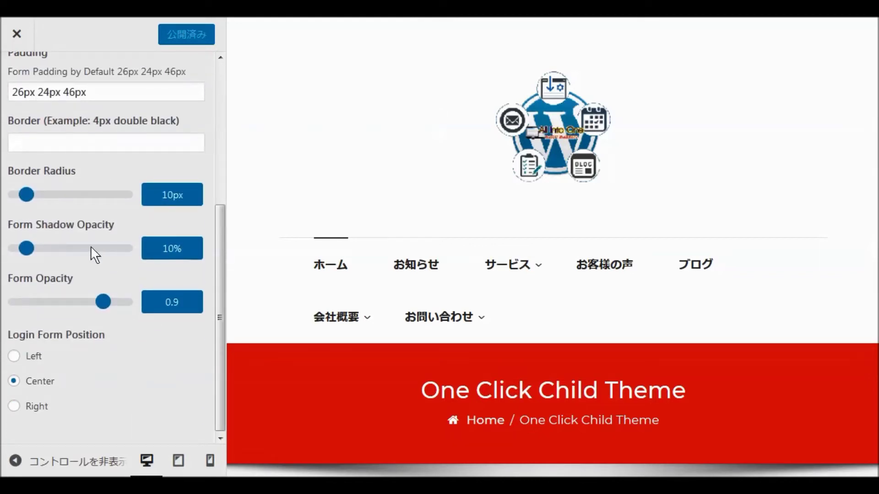
{"action": "scroll", "coordinate": [89, 139], "scroll_direction": "up", "scroll_amount": 5}
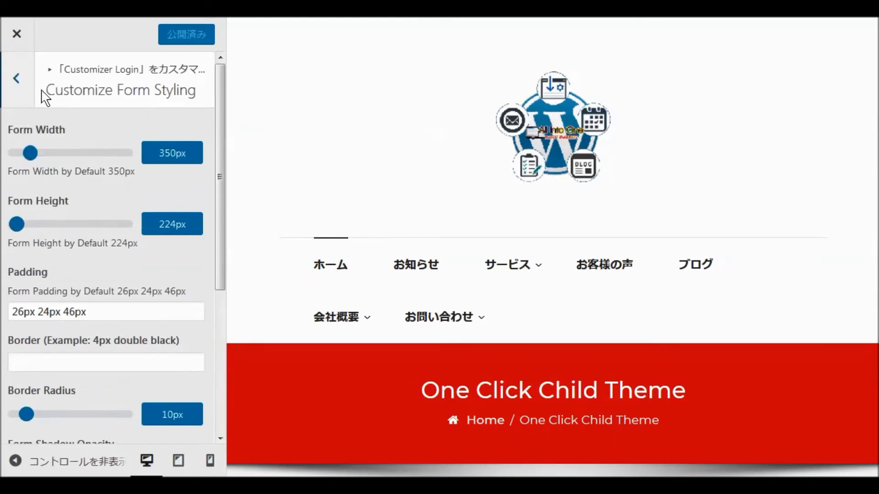
{"action": "left_click", "coordinate": [22, 80]}
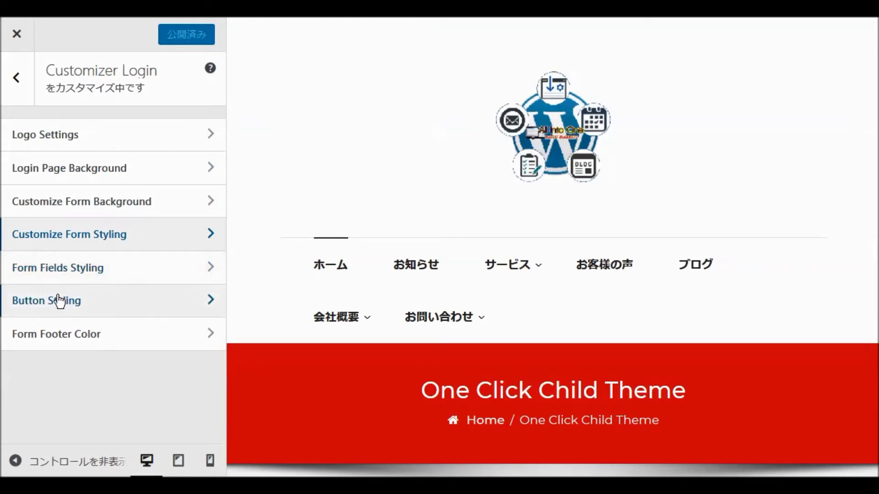
Review the login form's Form Fields Styling, Button Styling and Form Footer Color settings, and return to the main customizer sections.
{"action": "left_click", "coordinate": [70, 270]}
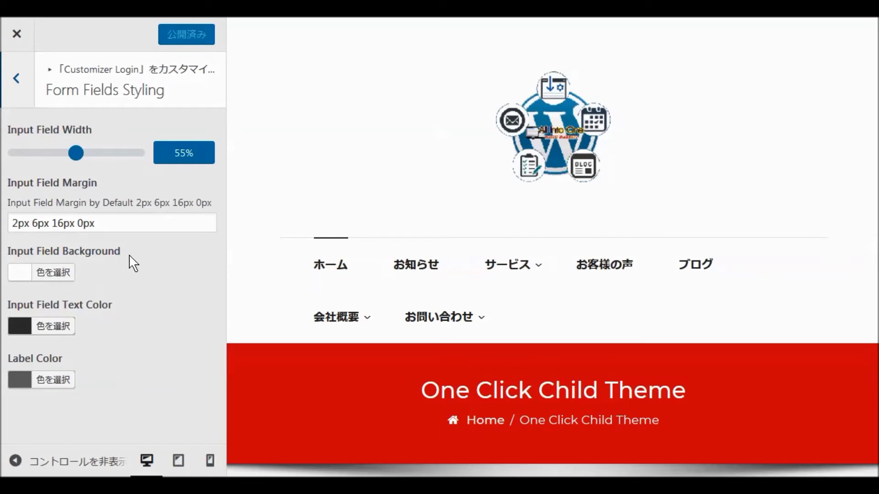
{"action": "left_click", "coordinate": [17, 80]}
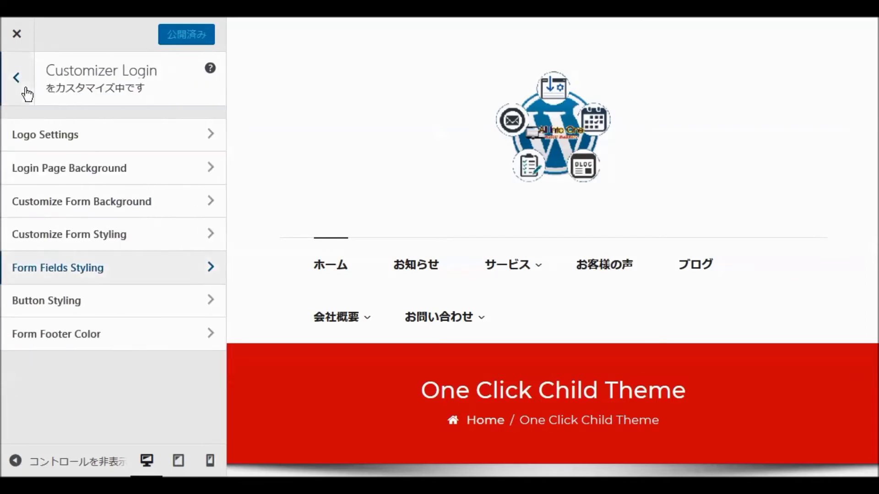
{"action": "left_click", "coordinate": [75, 306]}
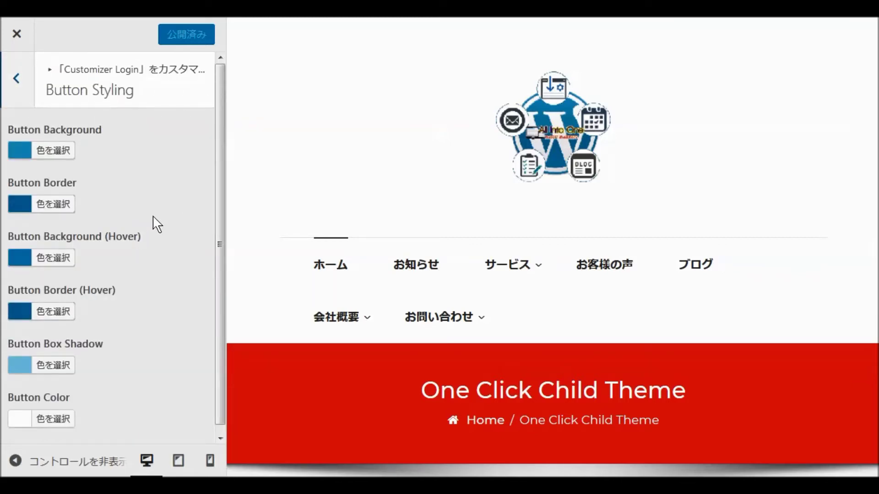
{"action": "left_click", "coordinate": [24, 87]}
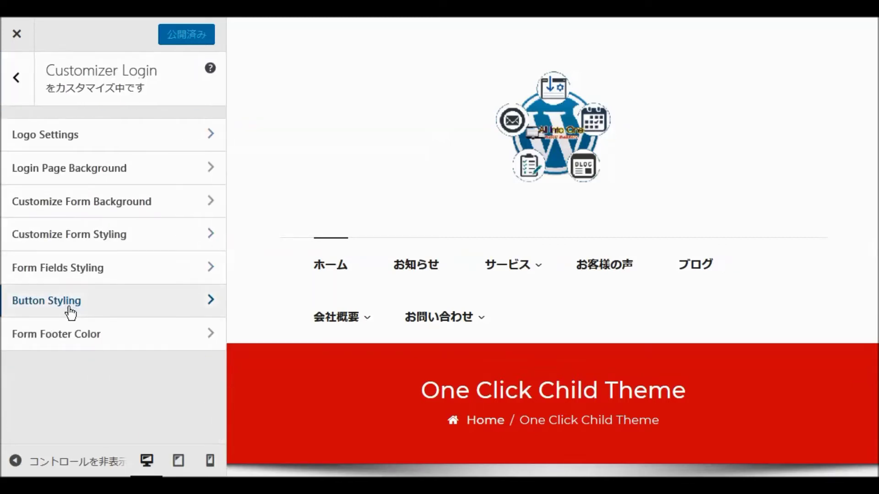
{"action": "left_click", "coordinate": [59, 344]}
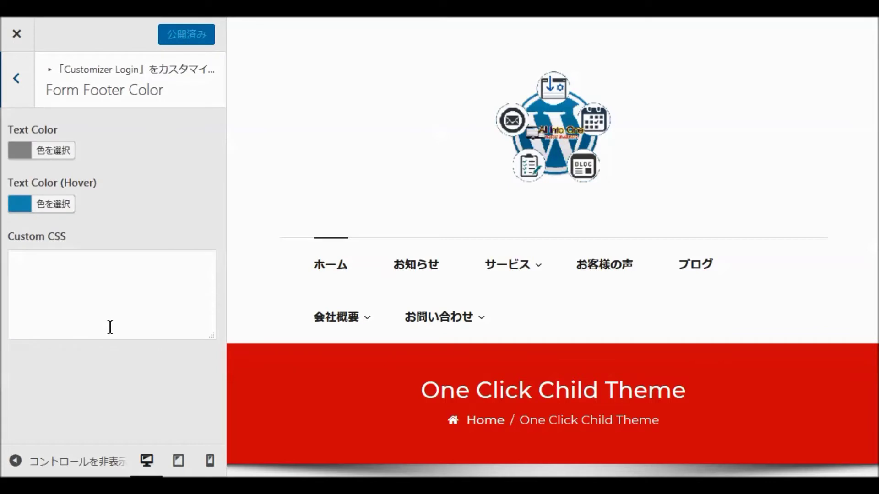
{"action": "left_click", "coordinate": [16, 80]}
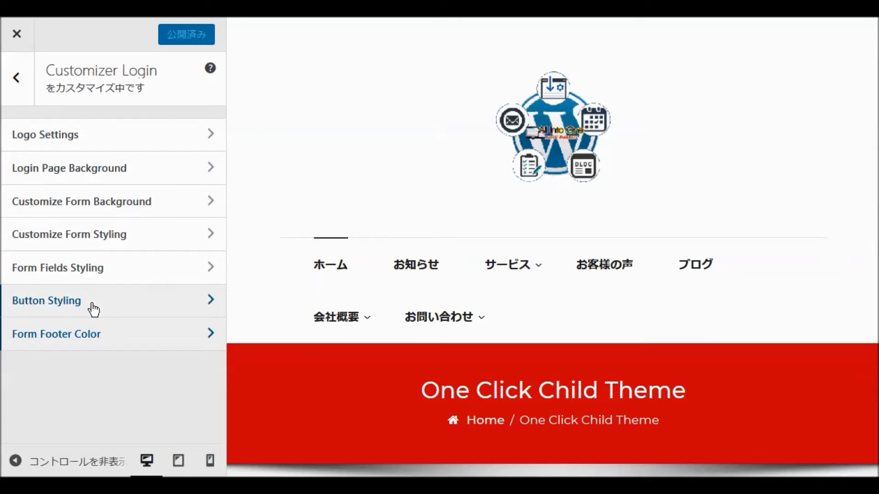
{"action": "left_click", "coordinate": [15, 81]}
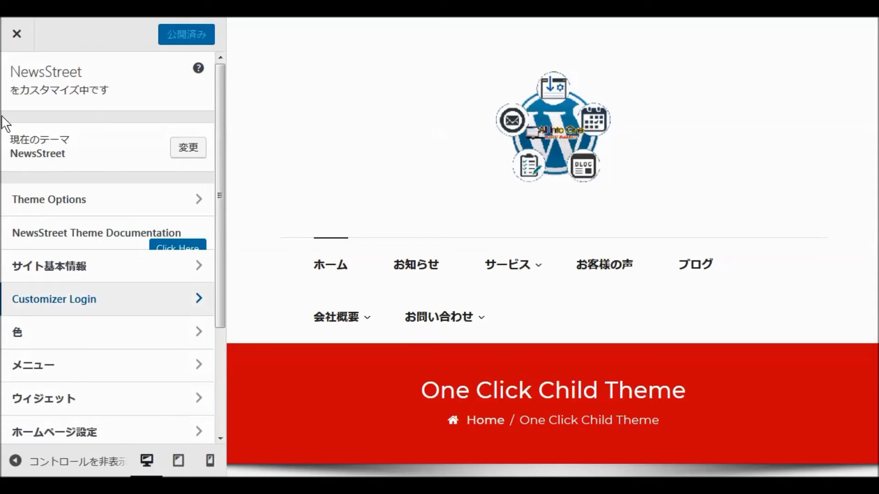
{"action": "scroll", "coordinate": [141, 257], "scroll_direction": "down", "scroll_amount": 3}
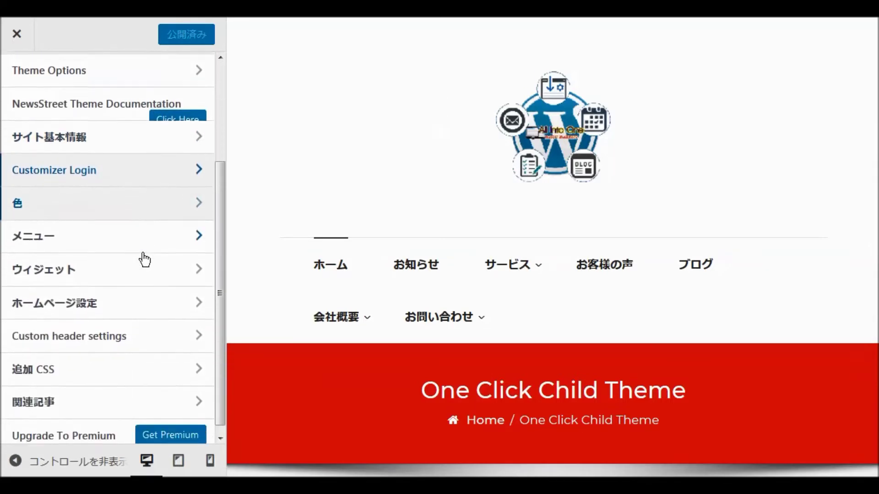
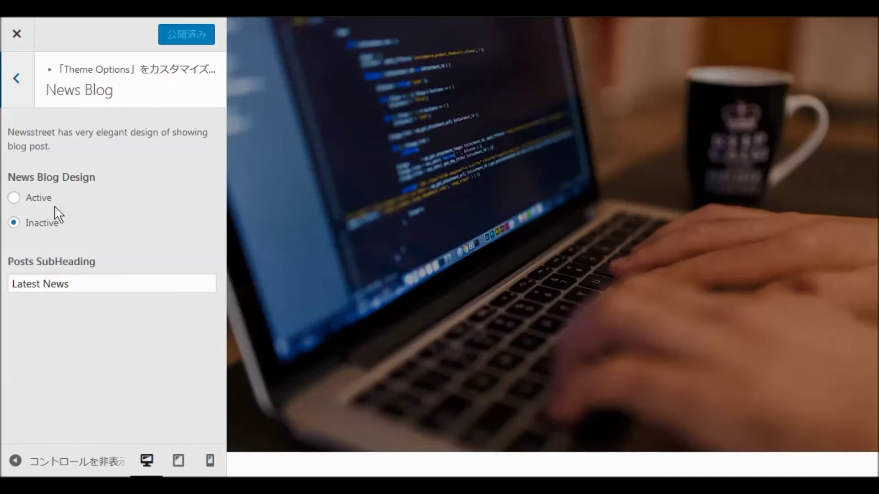
Set the News Blog Design theme option to Active and publish the change.
{"action": "left_click", "coordinate": [14, 201]}
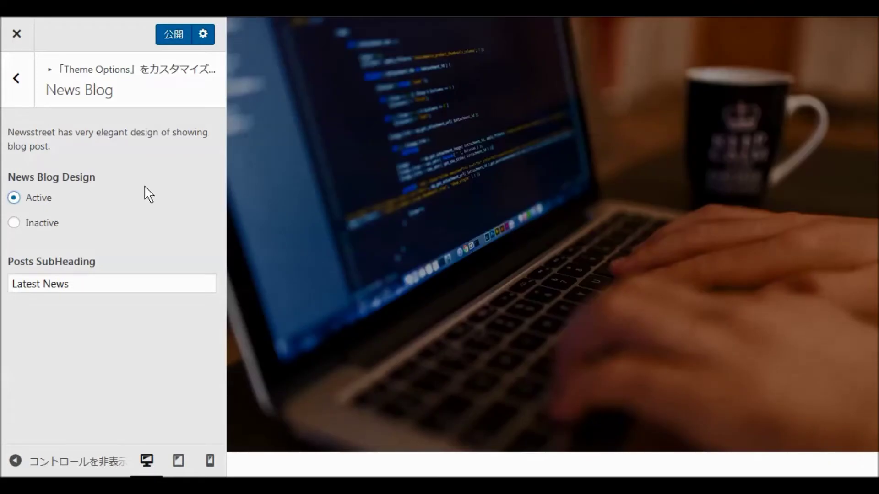
{"action": "left_click", "coordinate": [172, 36]}
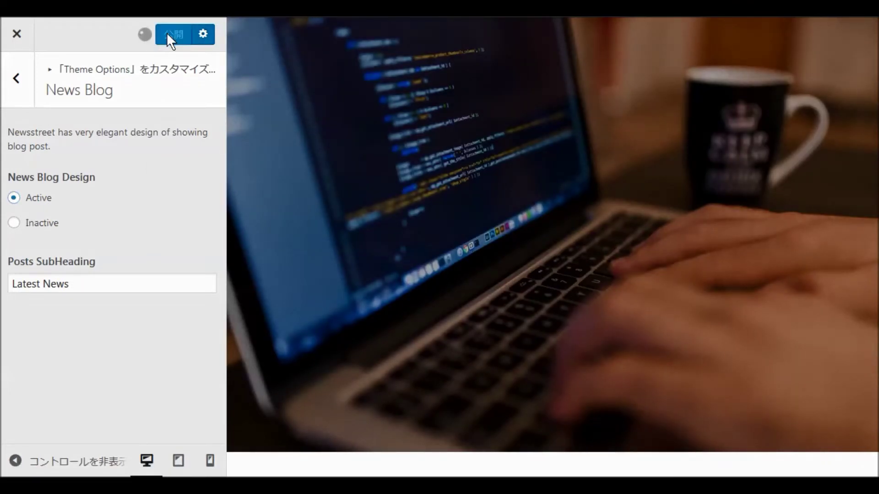
{"action": "left_click", "coordinate": [18, 86]}
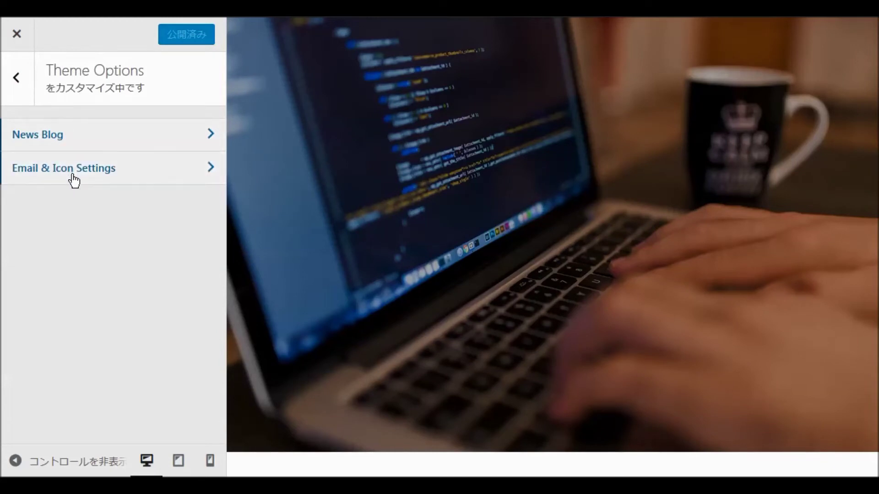
Review the Email & Icon Settings in Theme Options, including the email field and the Facebook, Twitter, Instagram and YouTube icon options.
{"action": "left_click", "coordinate": [73, 181]}
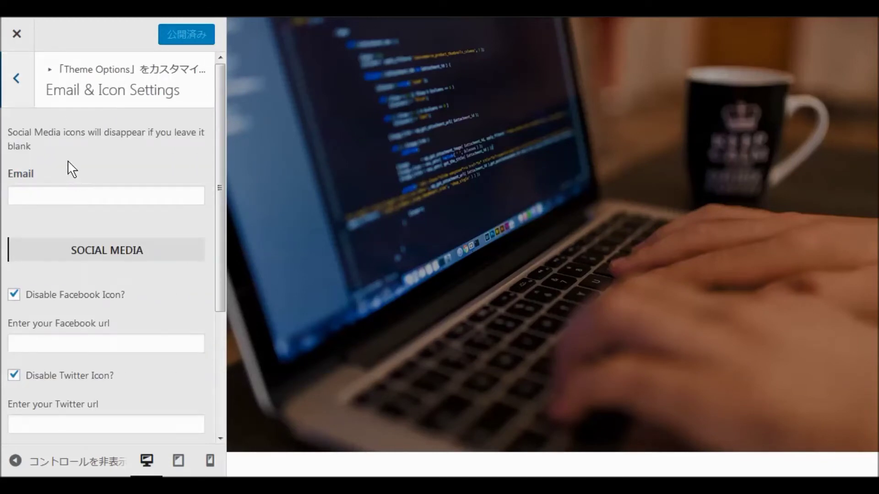
{"action": "scroll", "coordinate": [69, 162], "scroll_direction": "down", "scroll_amount": 4}
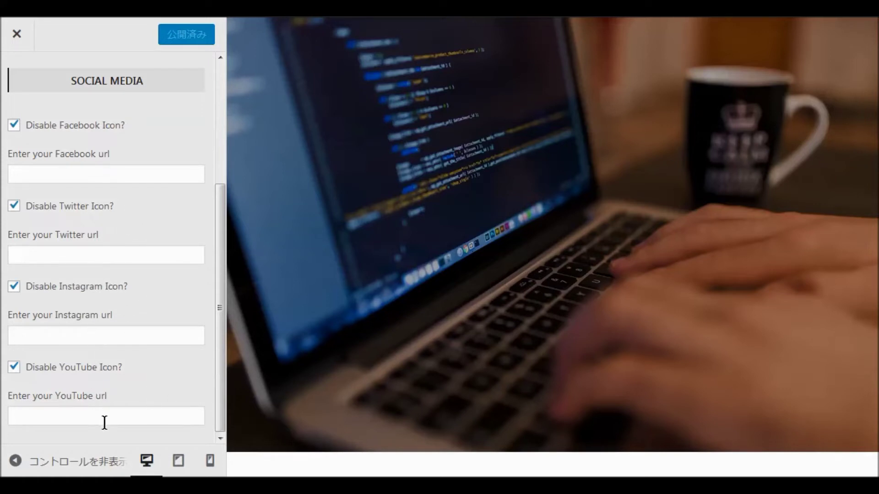
{"action": "scroll", "coordinate": [104, 329], "scroll_direction": "up", "scroll_amount": 5}
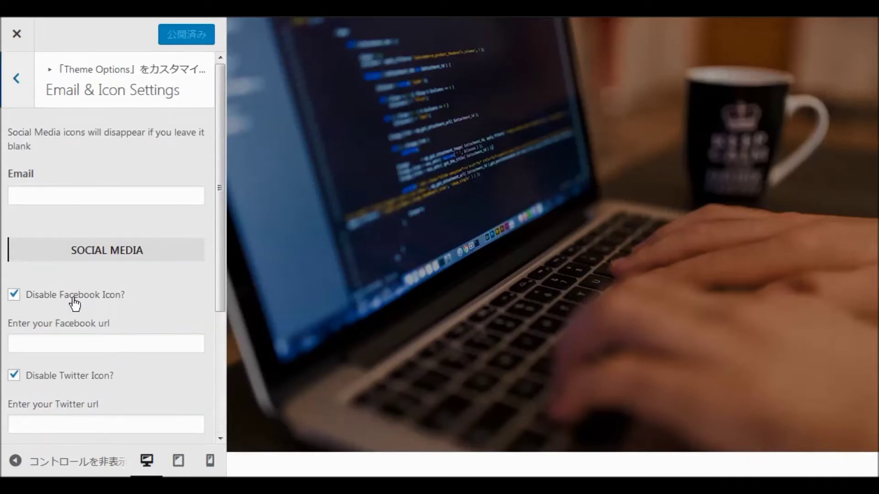
{"action": "left_click", "coordinate": [16, 78]}
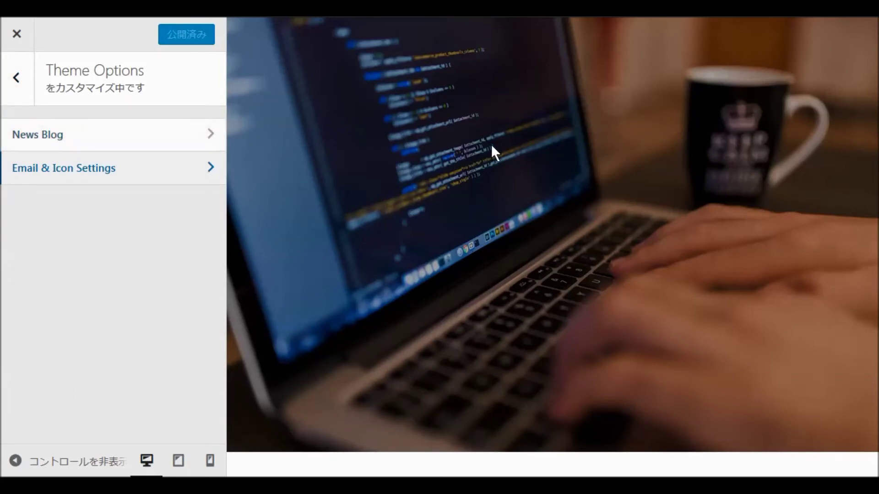
Examine the homepage preview with the News Blog design, from the header image and featured posts through the Latest News list.
{"action": "scroll", "coordinate": [549, 180], "scroll_direction": "down", "scroll_amount": 4}
{"action": "scroll", "coordinate": [549, 181], "scroll_direction": "down", "scroll_amount": 14}
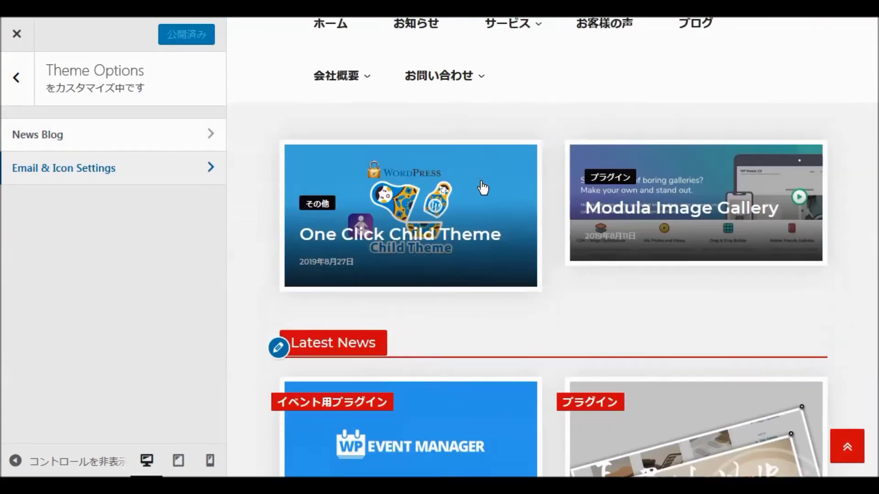
{"action": "scroll", "coordinate": [488, 194], "scroll_direction": "down", "scroll_amount": 15}
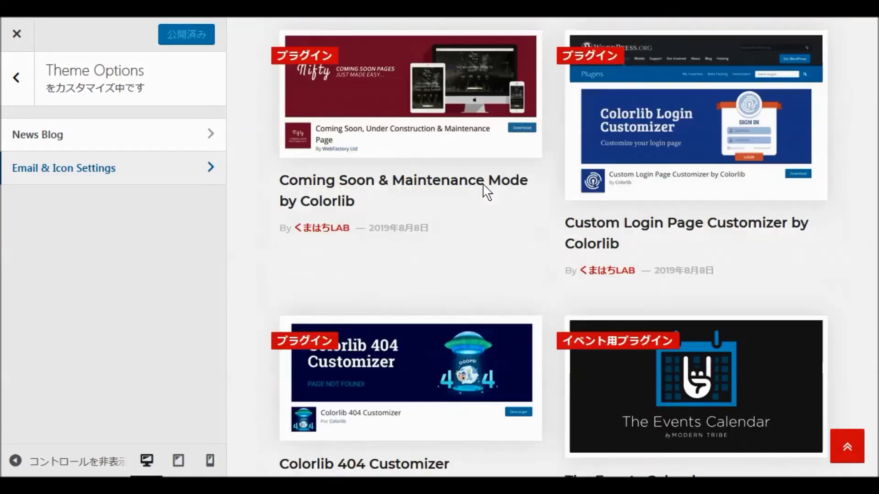
{"action": "scroll", "coordinate": [485, 188], "scroll_direction": "up", "scroll_amount": 20}
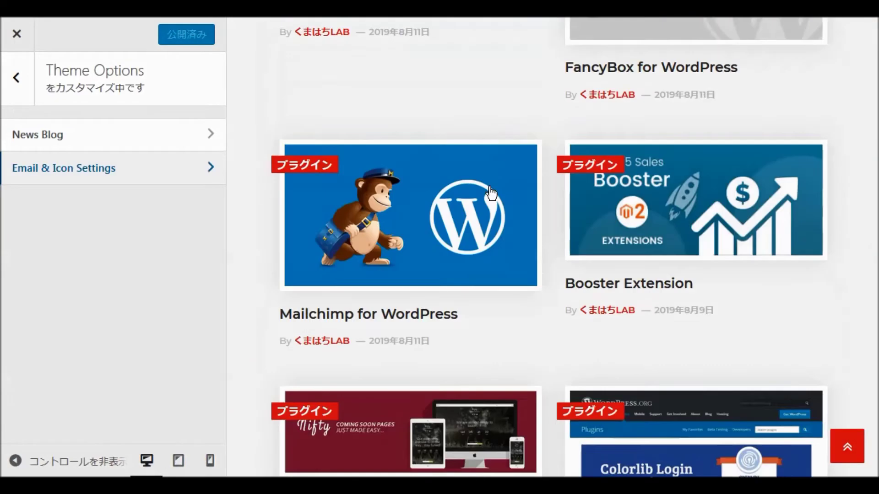
{"action": "scroll", "coordinate": [491, 189], "scroll_direction": "up", "scroll_amount": 8}
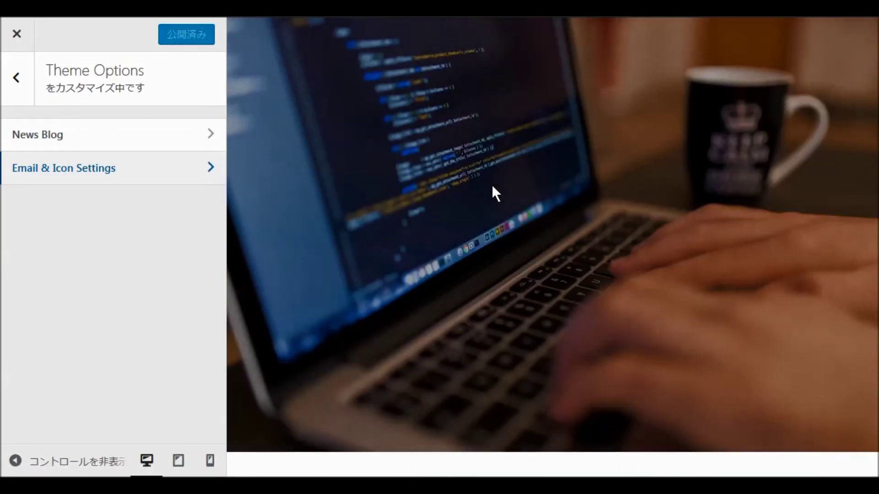
{"action": "scroll", "coordinate": [458, 183], "scroll_direction": "down", "scroll_amount": 5}
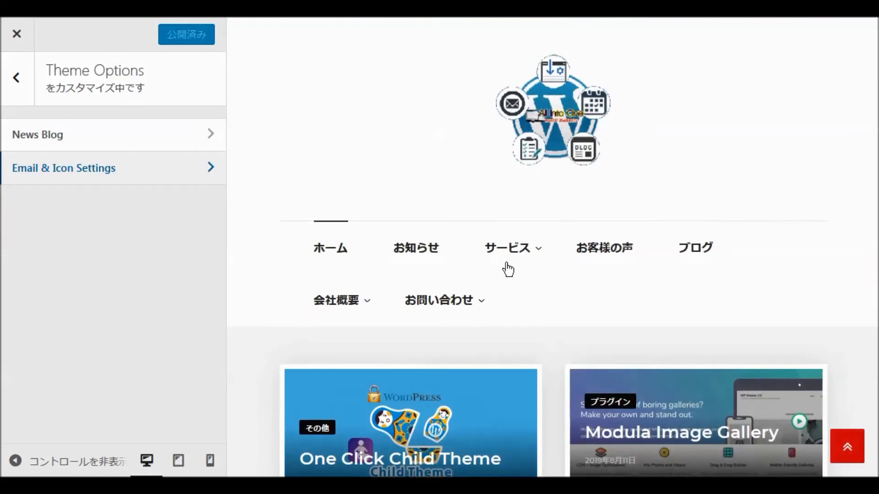
{"action": "mouse_move", "coordinate": [506, 267]}
{"action": "scroll", "coordinate": [508, 267], "scroll_direction": "down", "scroll_amount": 3}
{"action": "scroll", "coordinate": [509, 272], "scroll_direction": "down", "scroll_amount": 4}
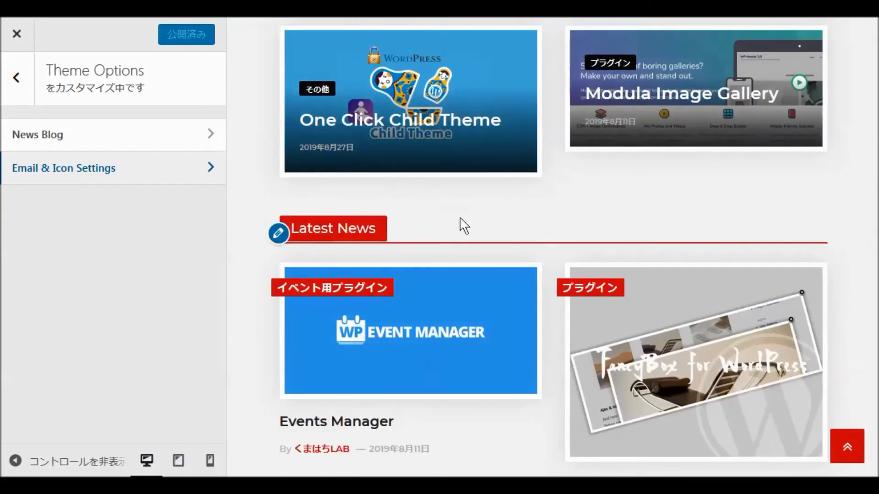
{"action": "scroll", "coordinate": [665, 383], "scroll_direction": "down", "scroll_amount": 14}
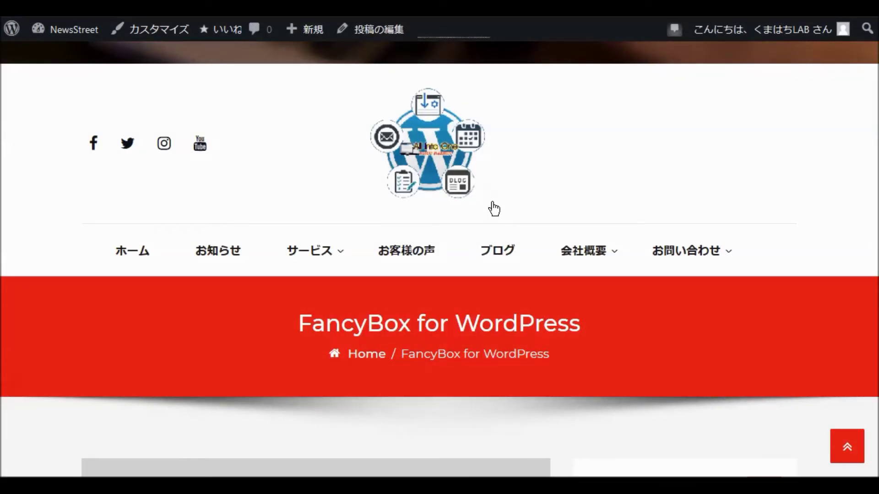
Examine the live homepage from the header image and featured posts through the latest articles grid.
{"action": "scroll", "coordinate": [518, 172], "scroll_direction": "down", "scroll_amount": 12}
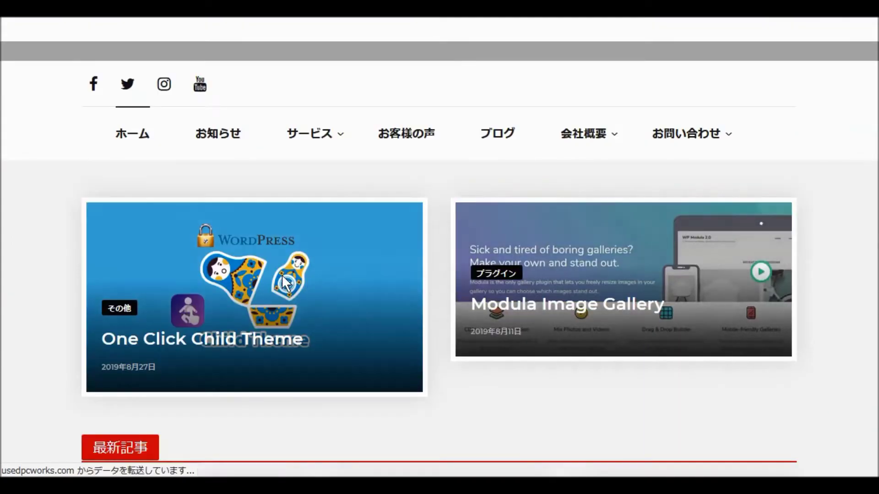
{"action": "scroll", "coordinate": [337, 229], "scroll_direction": "up", "scroll_amount": 8}
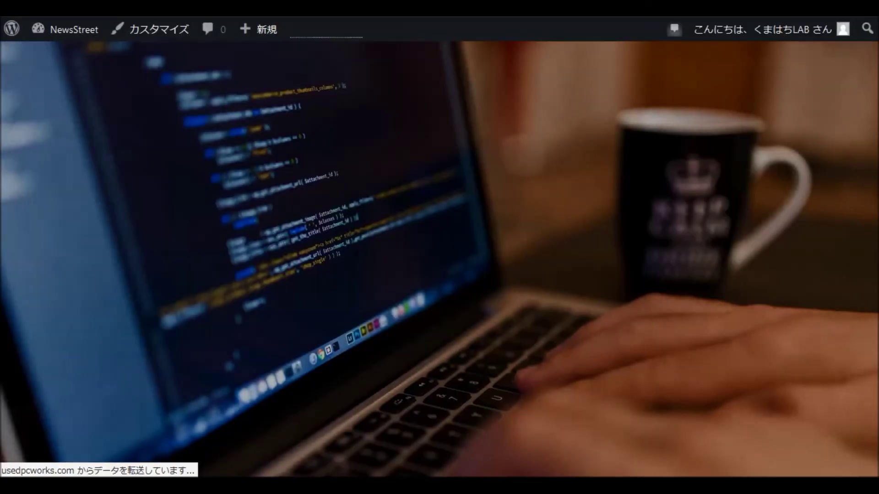
{"action": "scroll", "coordinate": [334, 157], "scroll_direction": "down", "scroll_amount": 10}
{"action": "scroll", "coordinate": [338, 171], "scroll_direction": "down", "scroll_amount": 10}
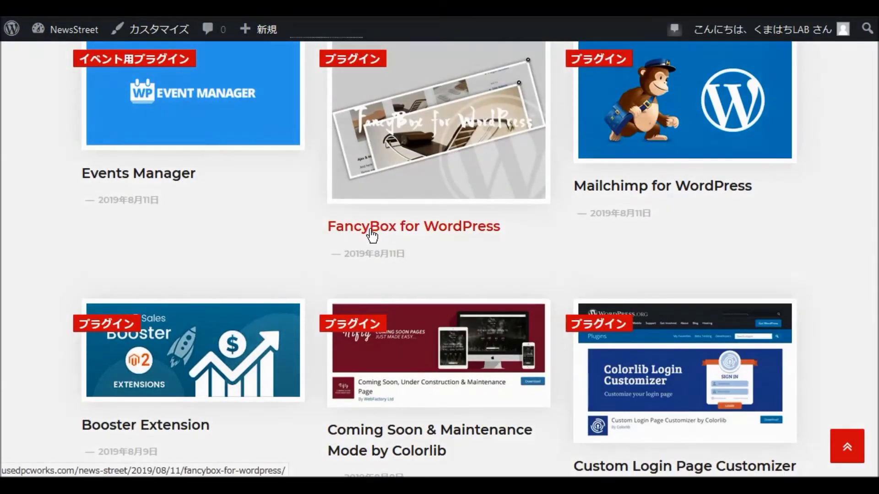
Open the FancyBox for WordPress post from the latest articles and examine its featured image, categories, author line and text.
{"action": "left_click", "coordinate": [378, 228]}
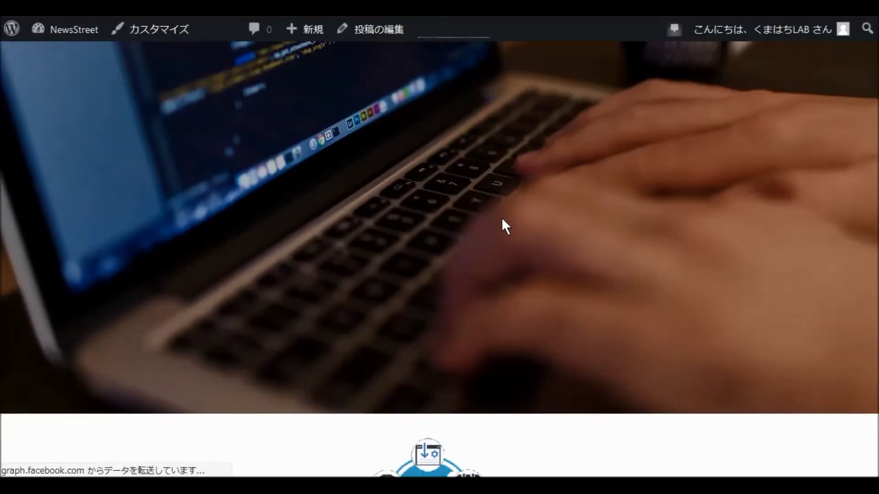
{"action": "scroll", "coordinate": [501, 226], "scroll_direction": "down", "scroll_amount": 8}
{"action": "scroll", "coordinate": [505, 229], "scroll_direction": "down", "scroll_amount": 10}
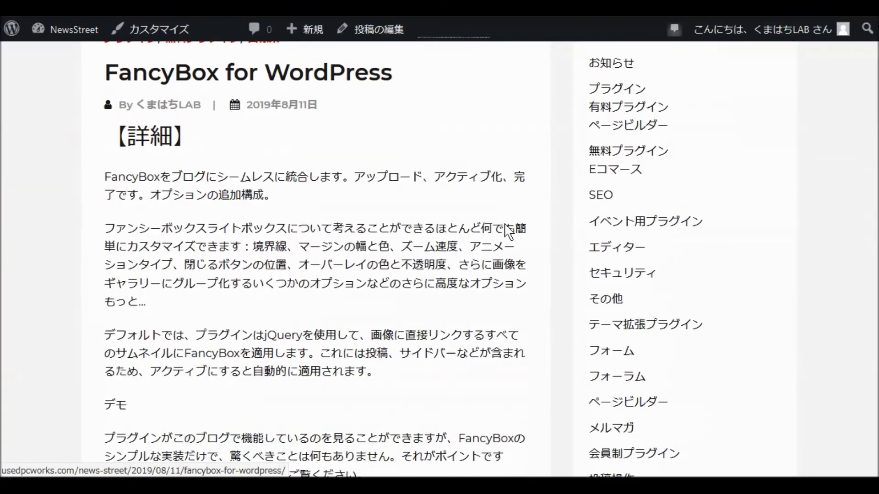
{"action": "scroll", "coordinate": [507, 232], "scroll_direction": "up", "scroll_amount": 6}
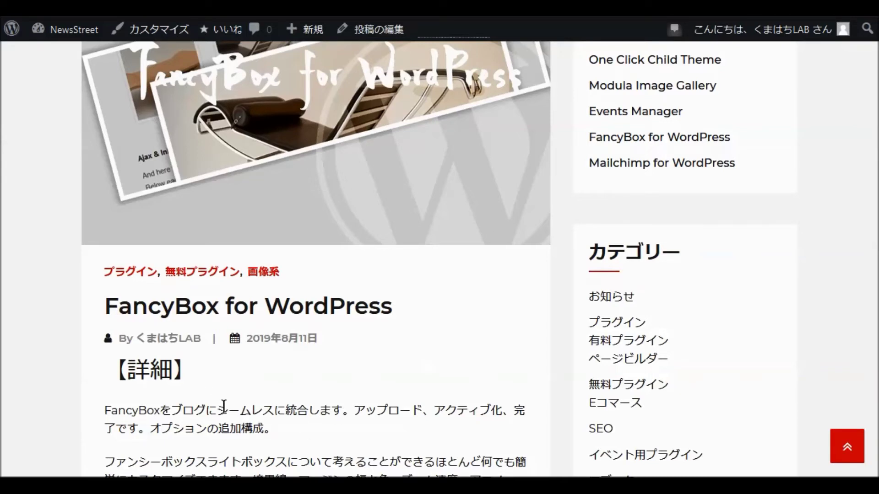
Open the theme customizer from the admin dashboard and examine the homepage preview from the header image to the latest articles.
{"action": "mouse_move", "coordinate": [421, 176]}
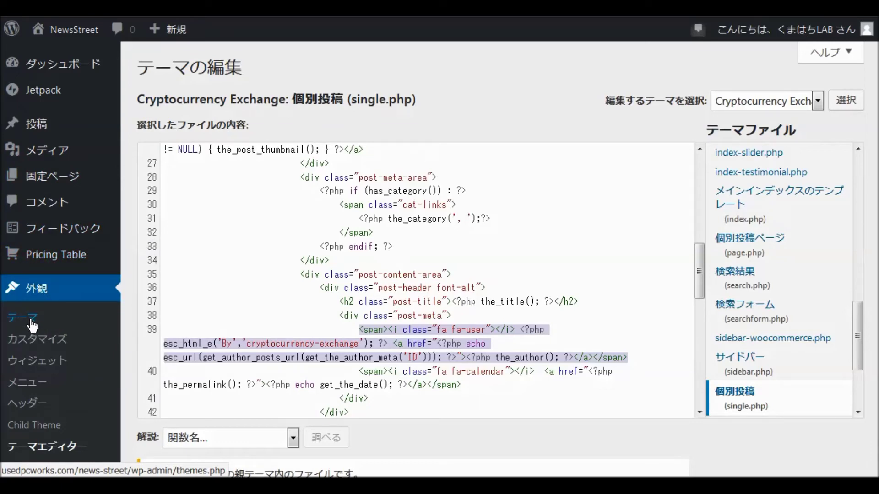
{"action": "left_click", "coordinate": [51, 347]}
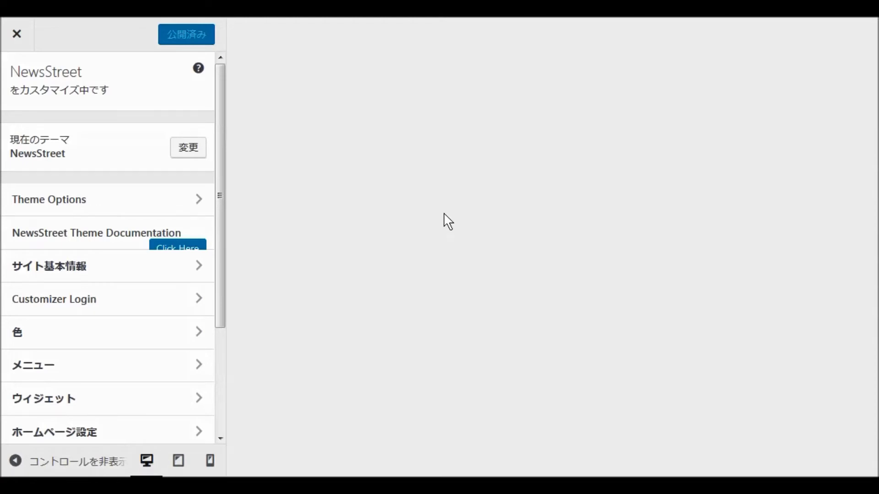
{"action": "scroll", "coordinate": [442, 216], "scroll_direction": "down", "scroll_amount": 15}
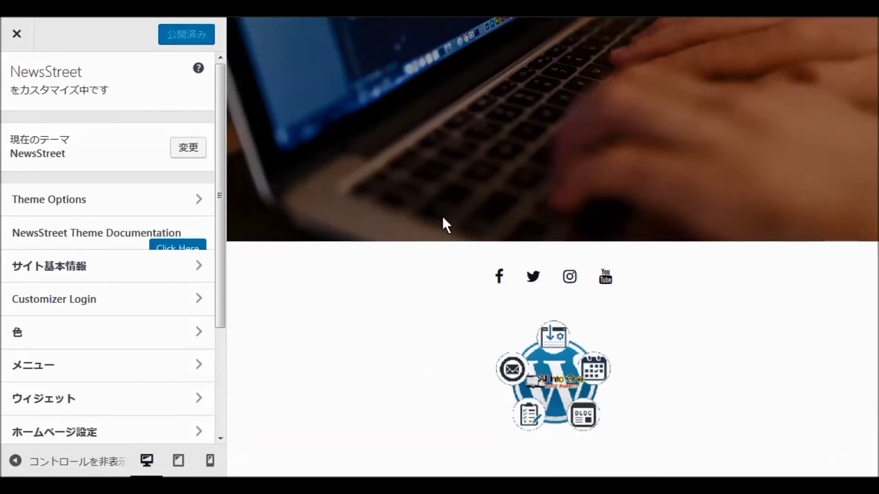
{"action": "scroll", "coordinate": [443, 215], "scroll_direction": "up", "scroll_amount": 15}
{"action": "scroll", "coordinate": [443, 216], "scroll_direction": "down", "scroll_amount": 10}
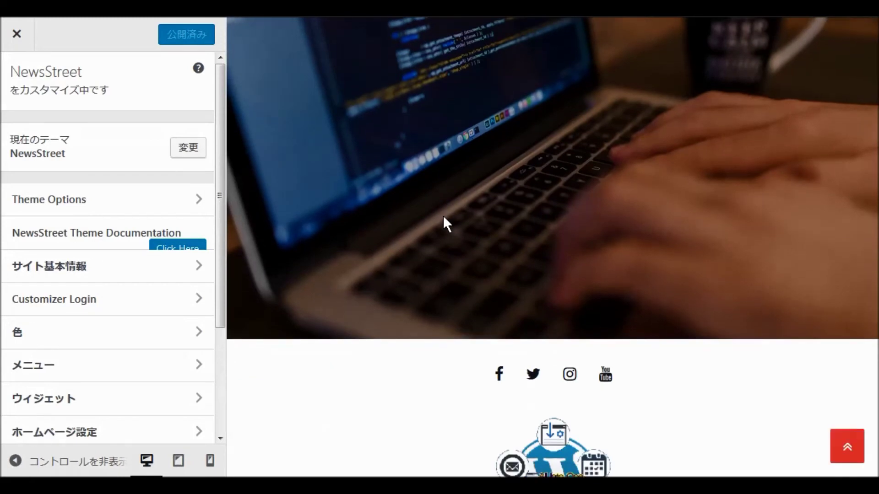
{"action": "scroll", "coordinate": [443, 217], "scroll_direction": "down", "scroll_amount": 5}
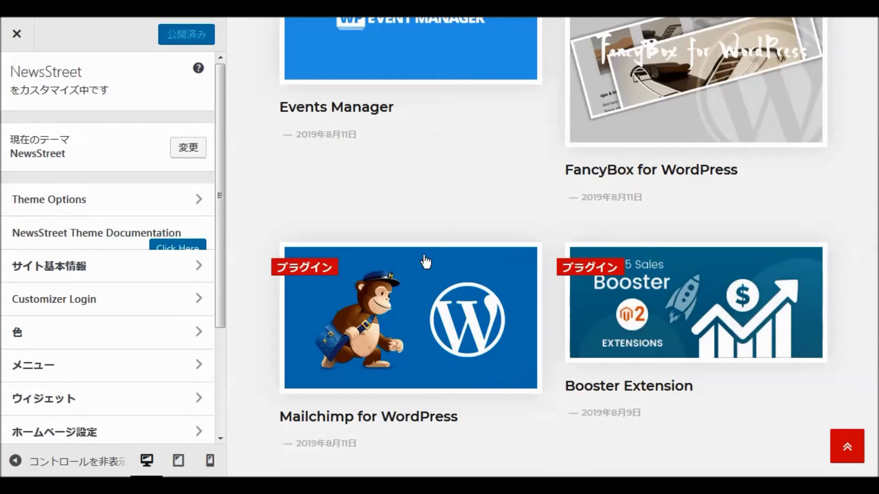
Review the .author rule in the Additional CSS section against the homepage preview, and return to the main customizer sections.
{"action": "scroll", "coordinate": [147, 281], "scroll_direction": "down", "scroll_amount": 3}
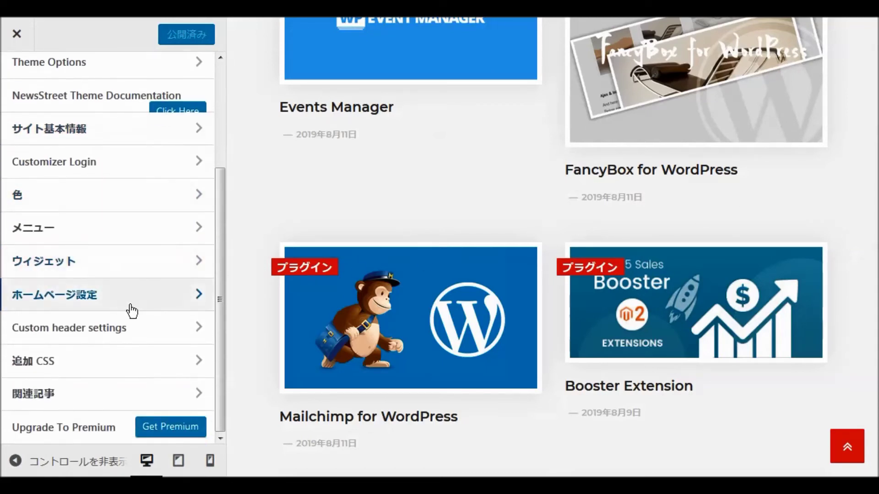
{"action": "left_click", "coordinate": [40, 365]}
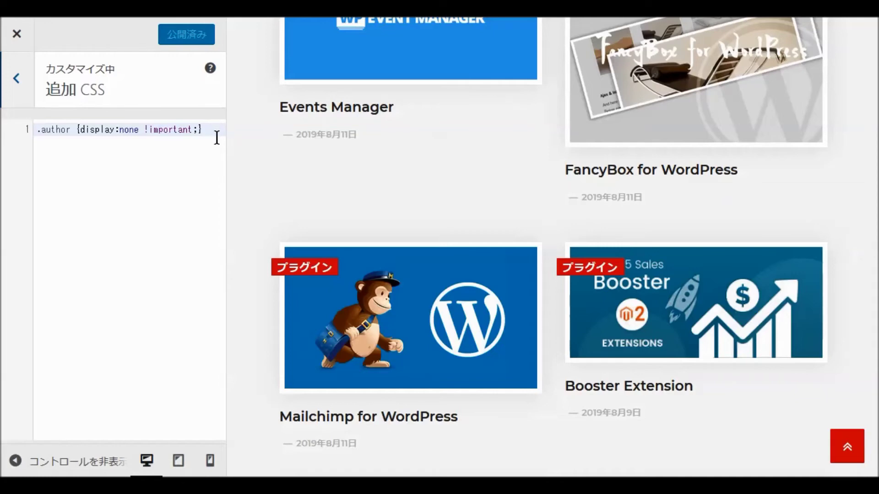
{"action": "scroll", "coordinate": [473, 165], "scroll_direction": "up", "scroll_amount": 12}
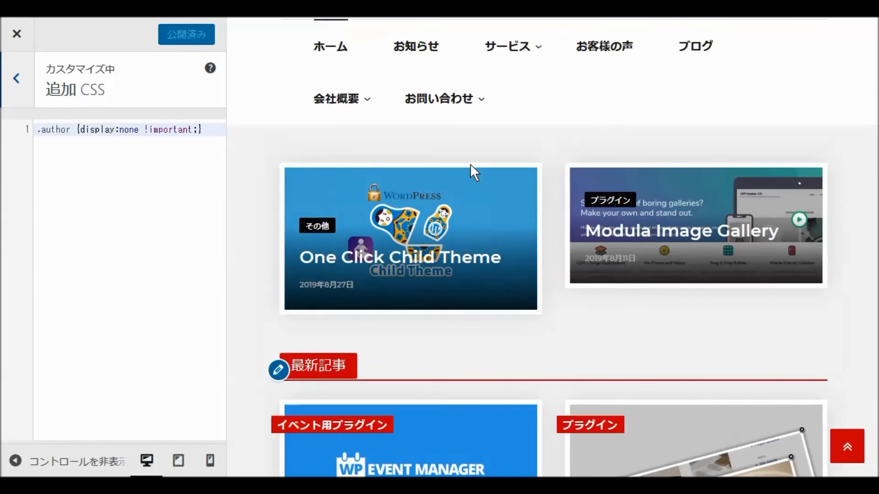
{"action": "scroll", "coordinate": [473, 165], "scroll_direction": "up", "scroll_amount": 8}
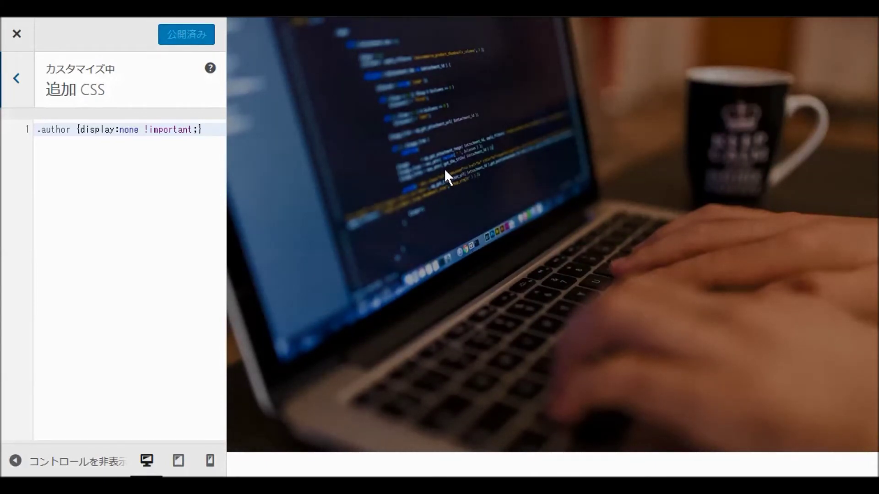
{"action": "scroll", "coordinate": [445, 170], "scroll_direction": "down", "scroll_amount": 7}
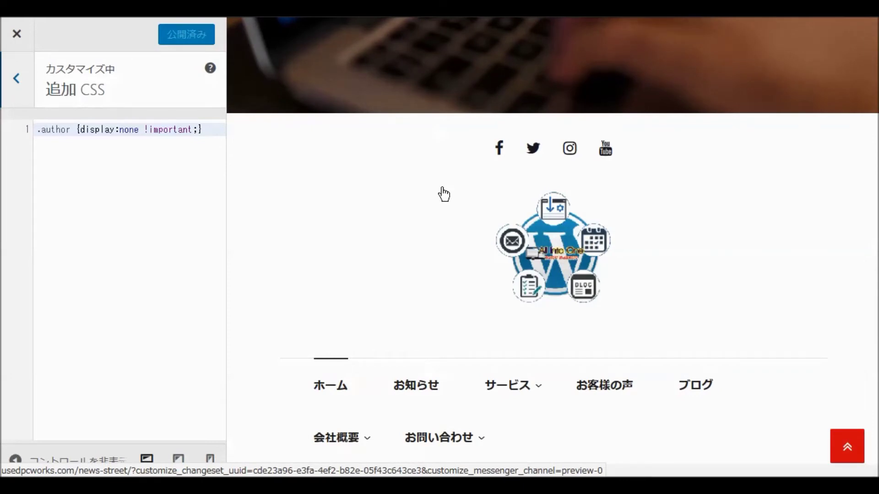
{"action": "scroll", "coordinate": [443, 194], "scroll_direction": "down", "scroll_amount": 7}
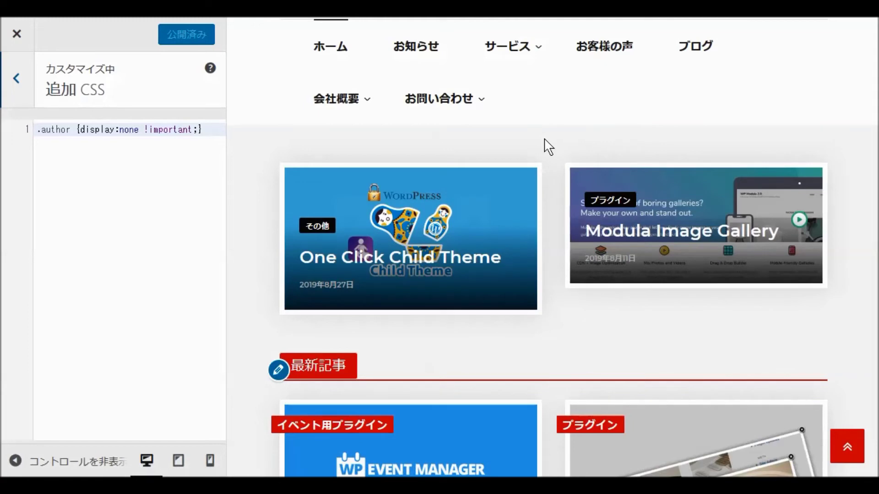
{"action": "scroll", "coordinate": [266, 150], "scroll_direction": "up", "scroll_amount": 7}
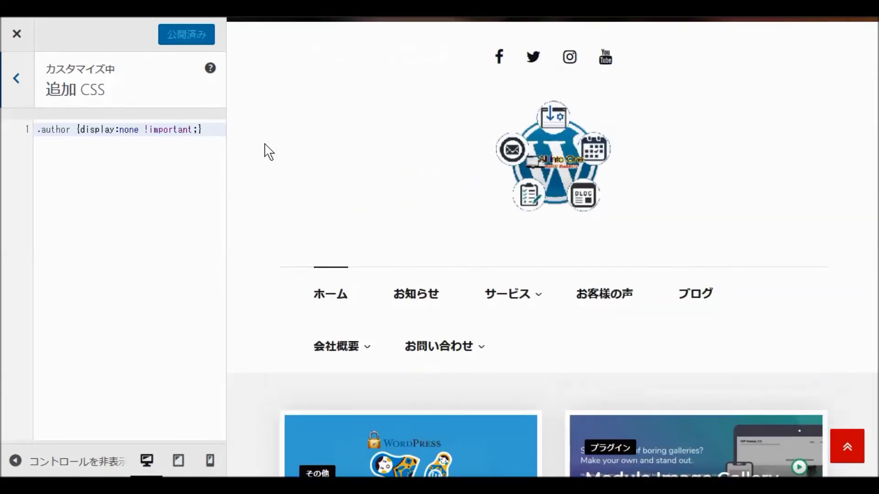
{"action": "scroll", "coordinate": [269, 151], "scroll_direction": "up", "scroll_amount": 6}
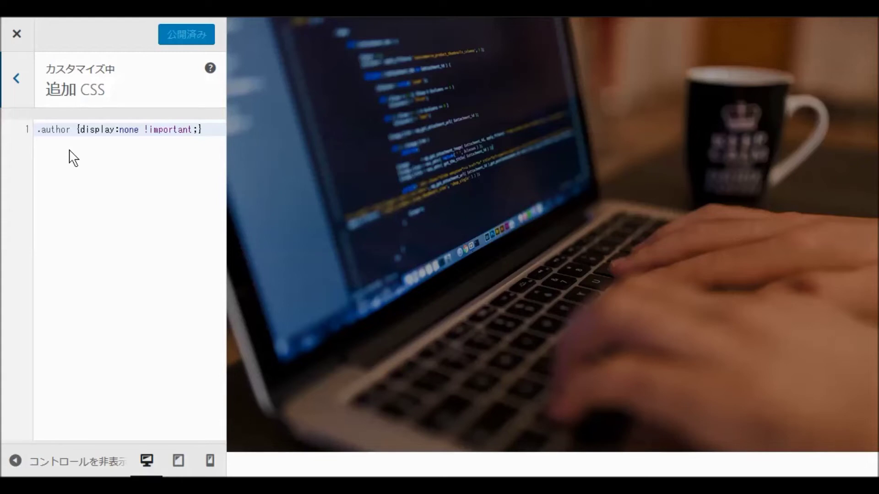
{"action": "scroll", "coordinate": [350, 197], "scroll_direction": "down", "scroll_amount": 10}
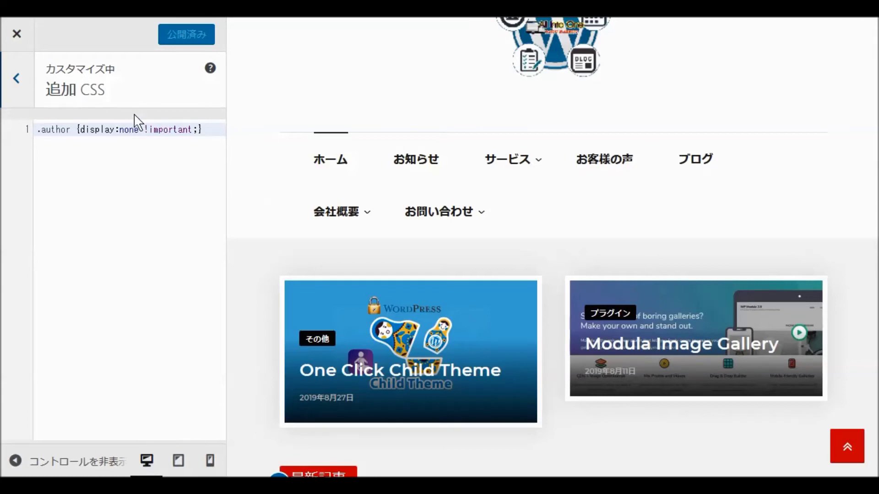
{"action": "left_click", "coordinate": [16, 78]}
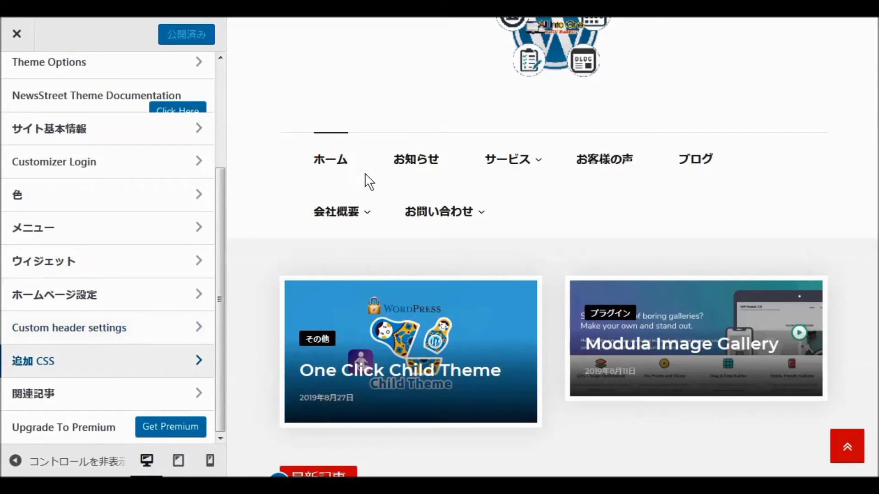
Review the Custom header settings, including the header image, Header Headline and Header Text options, and return to the main sections.
{"action": "scroll", "coordinate": [457, 167], "scroll_direction": "up", "scroll_amount": 6}
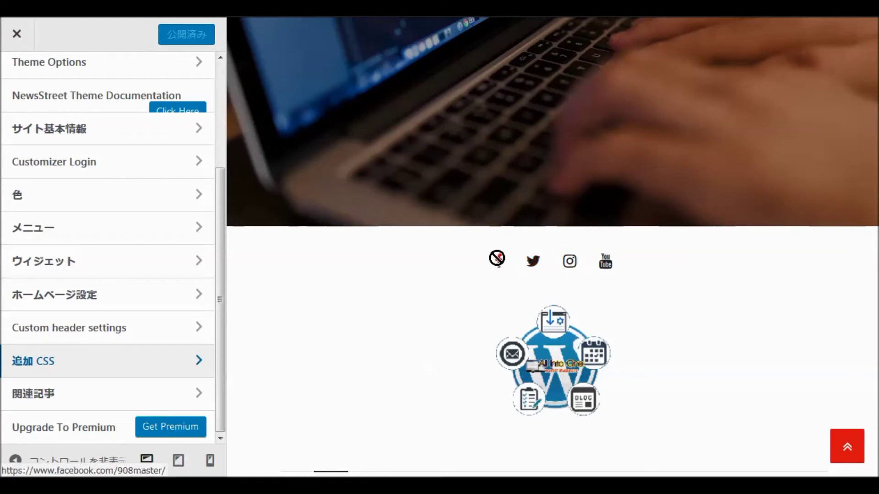
{"action": "scroll", "coordinate": [342, 276], "scroll_direction": "down", "scroll_amount": 2}
{"action": "scroll", "coordinate": [342, 277], "scroll_direction": "down", "scroll_amount": 1}
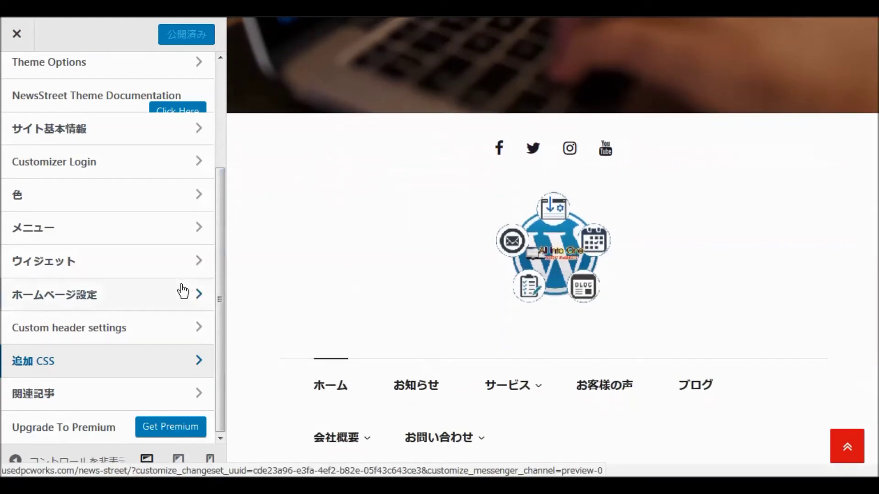
{"action": "left_click", "coordinate": [85, 336]}
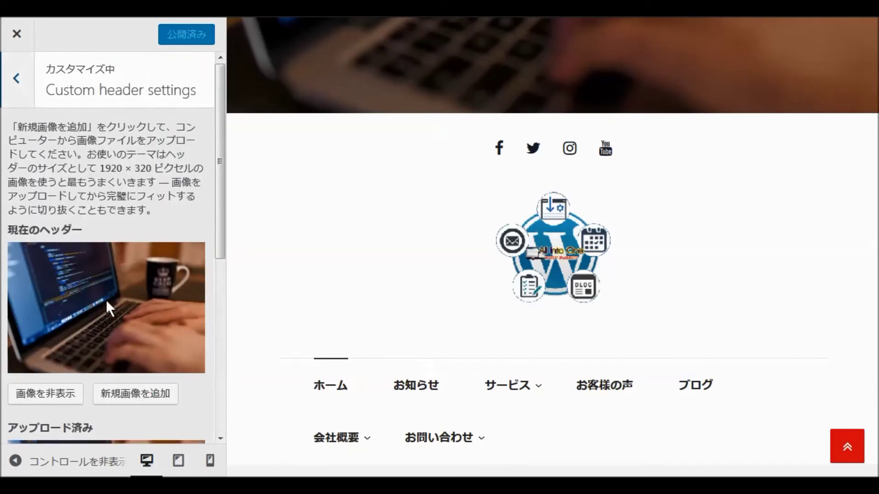
{"action": "scroll", "coordinate": [112, 301], "scroll_direction": "down", "scroll_amount": 5}
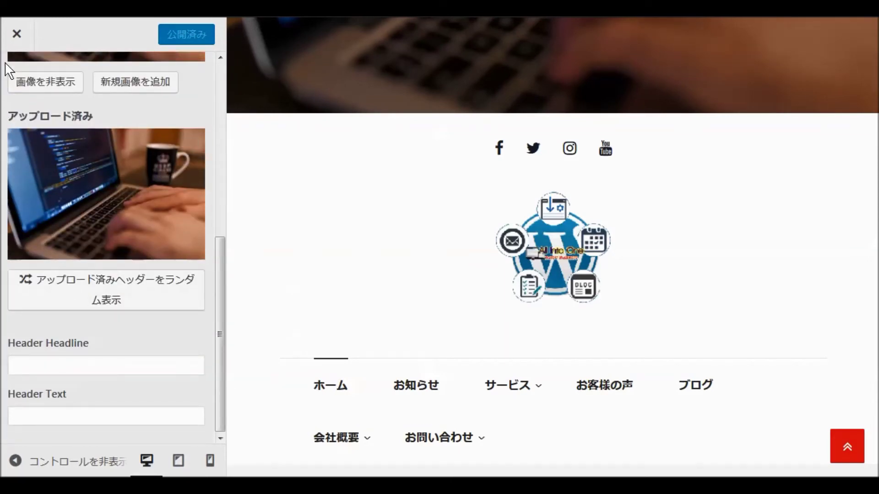
{"action": "scroll", "coordinate": [49, 157], "scroll_direction": "up", "scroll_amount": 7}
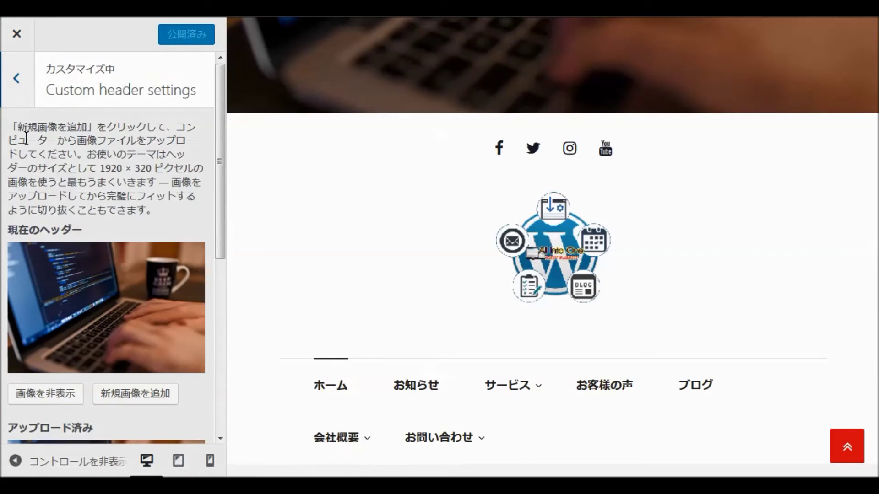
{"action": "left_click", "coordinate": [9, 81]}
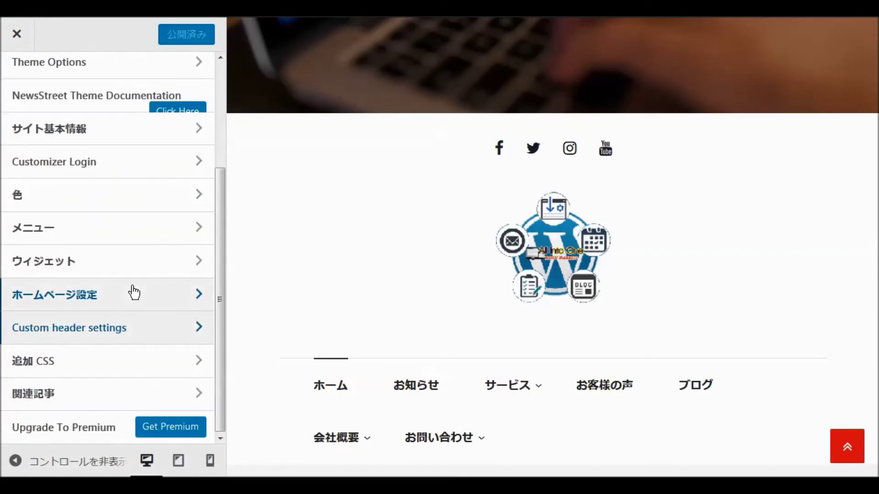
Review the social media URLs and disable-icon options in the Email & Icon Settings of Theme Options.
{"action": "left_click", "coordinate": [66, 71]}
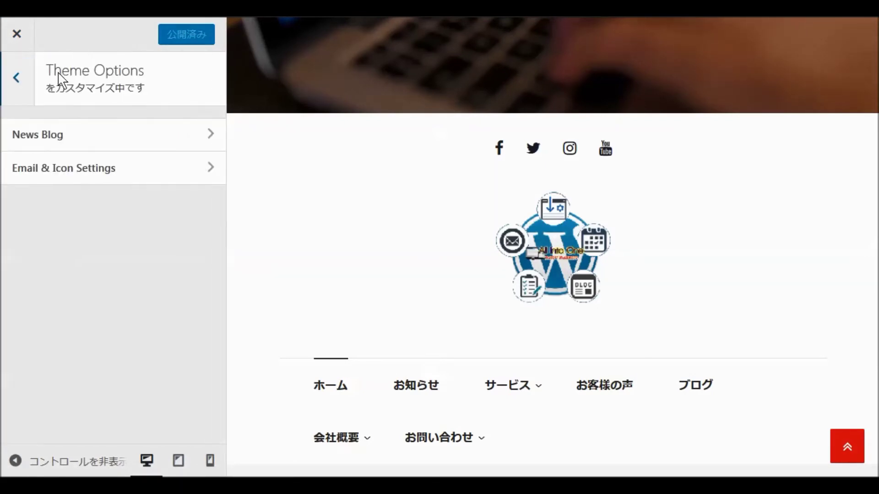
{"action": "left_click", "coordinate": [87, 174]}
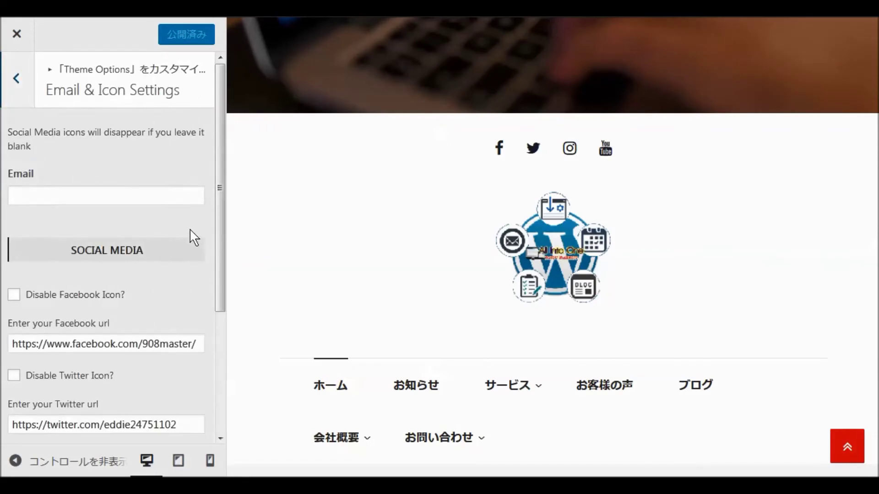
{"action": "scroll", "coordinate": [187, 237], "scroll_direction": "down", "scroll_amount": 3}
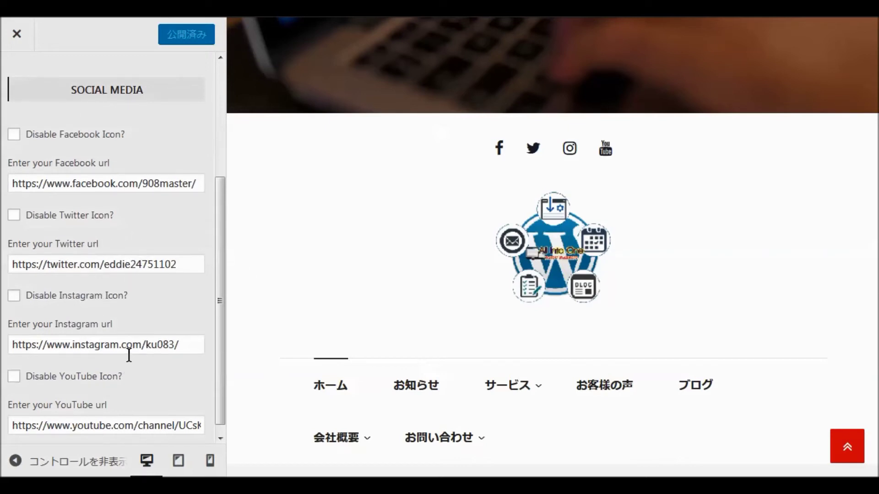
{"action": "scroll", "coordinate": [131, 356], "scroll_direction": "down", "scroll_amount": 1}
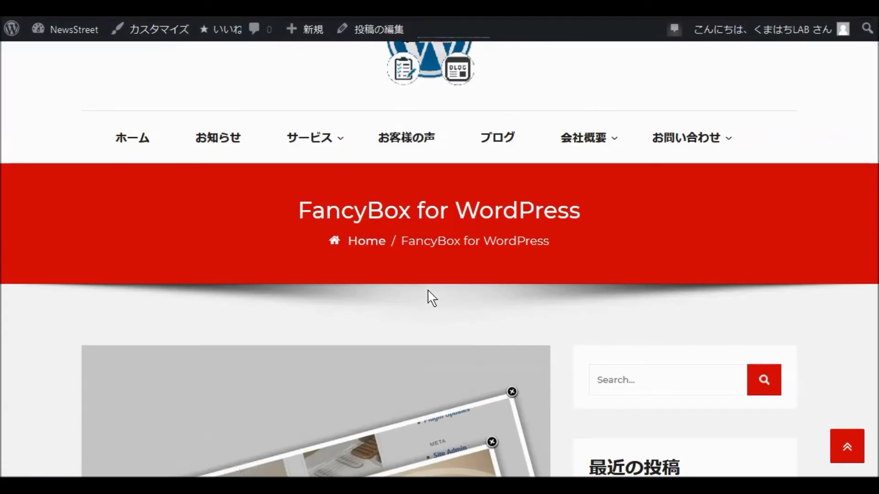
Examine the social icons and Services submenu in the live FancyBox post's header, and go to the site's home page.
{"action": "scroll", "coordinate": [427, 297], "scroll_direction": "up", "scroll_amount": 7}
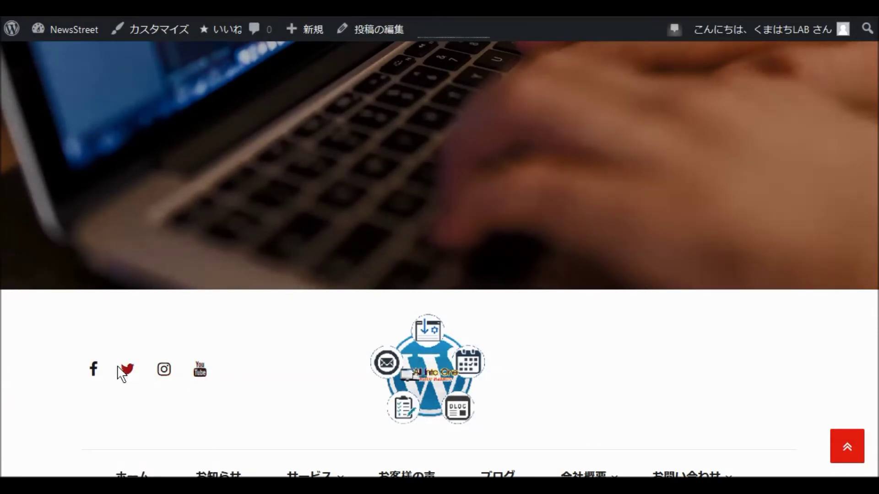
{"action": "scroll", "coordinate": [315, 307], "scroll_direction": "down", "scroll_amount": 5}
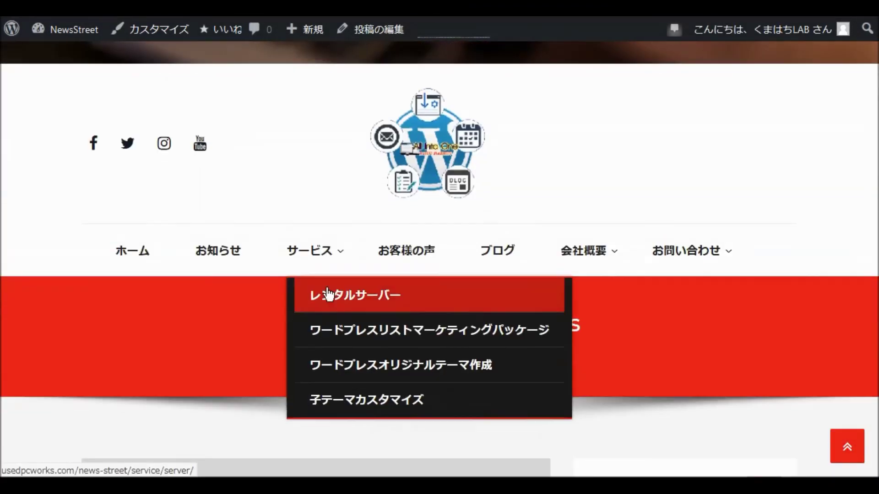
{"action": "scroll", "coordinate": [327, 294], "scroll_direction": "down", "scroll_amount": 3}
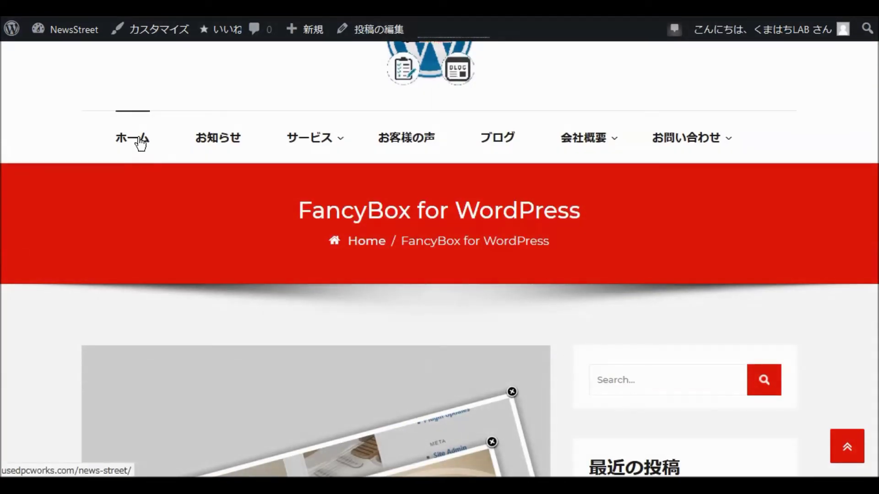
{"action": "left_click", "coordinate": [144, 143]}
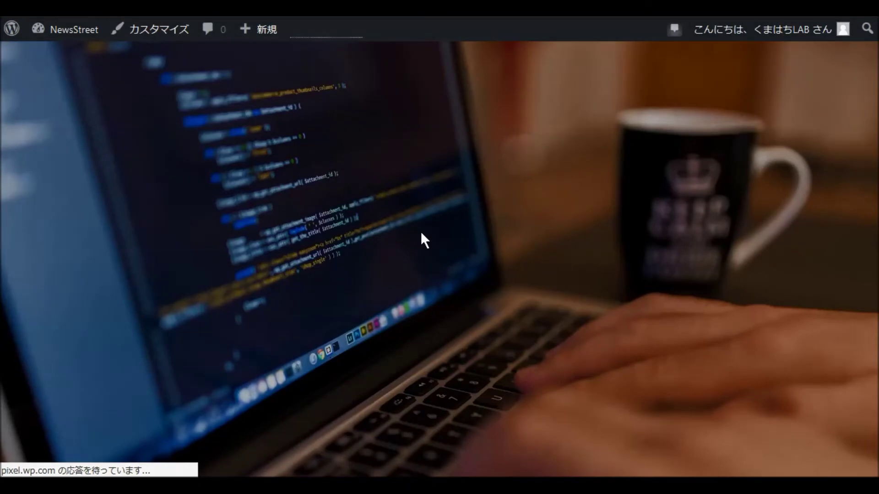
Review the homepage's latest posts, pagination and footer on the live site, and close the customizer.
{"action": "scroll", "coordinate": [423, 232], "scroll_direction": "down", "scroll_amount": 15}
{"action": "scroll", "coordinate": [448, 229], "scroll_direction": "down", "scroll_amount": 8}
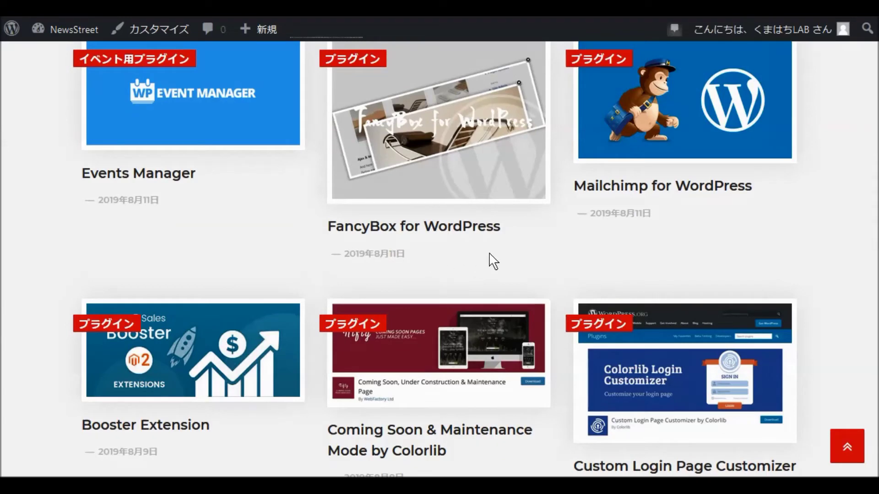
{"action": "scroll", "coordinate": [514, 262], "scroll_direction": "down", "scroll_amount": 10}
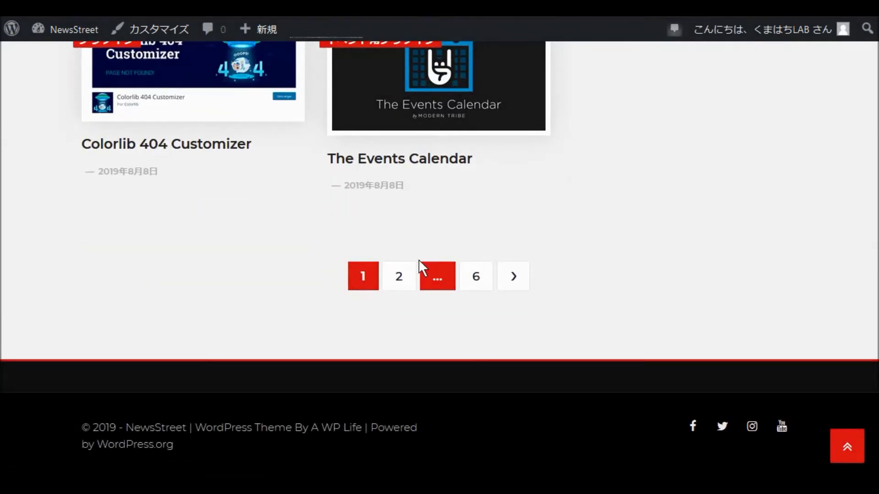
{"action": "scroll", "coordinate": [443, 266], "scroll_direction": "up", "scroll_amount": 15}
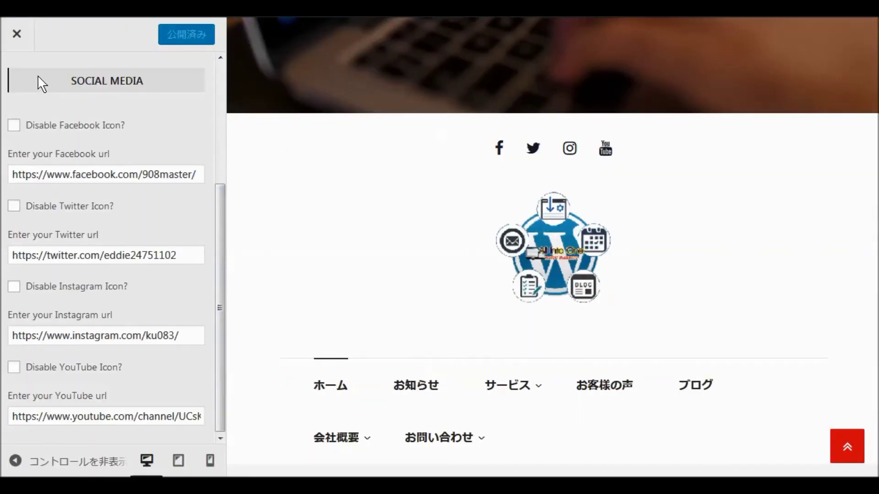
{"action": "left_click", "coordinate": [17, 33]}
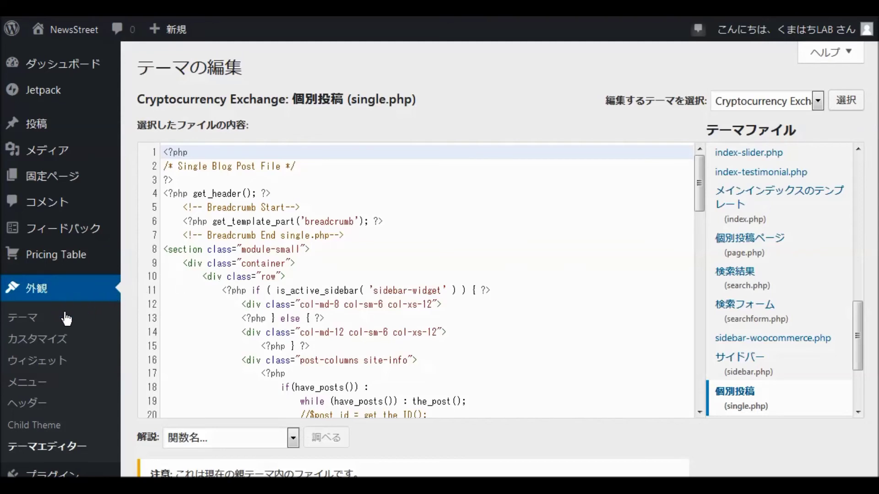
Activate the Twenty Seventeen theme in place of NewsStreet from the installed themes.
{"action": "left_click", "coordinate": [21, 322]}
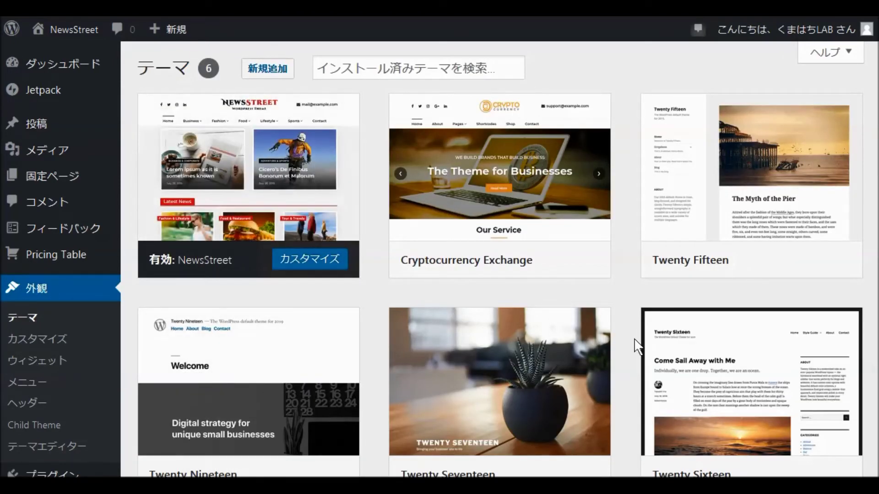
{"action": "scroll", "coordinate": [632, 363], "scroll_direction": "down", "scroll_amount": 2}
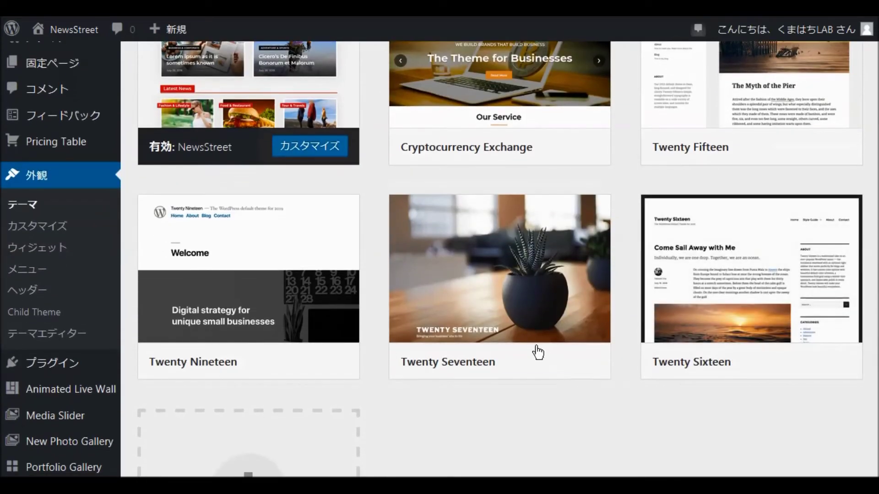
{"action": "mouse_move", "coordinate": [412, 308]}
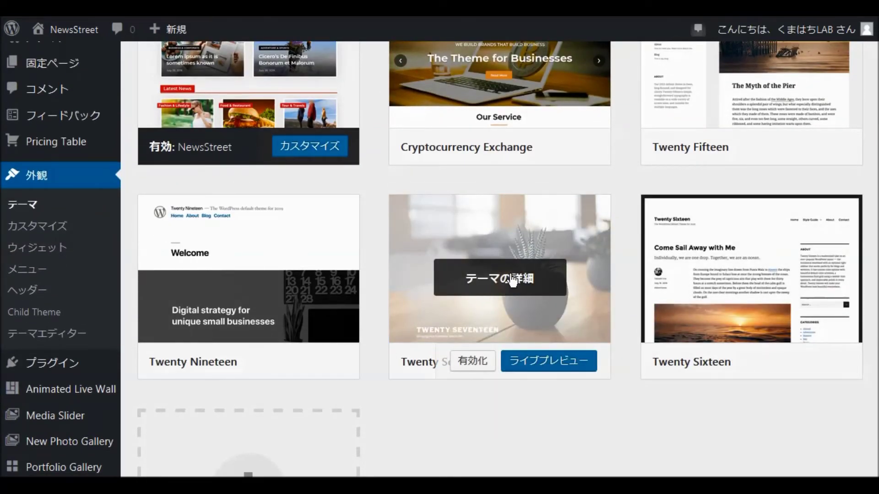
{"action": "left_click", "coordinate": [473, 362]}
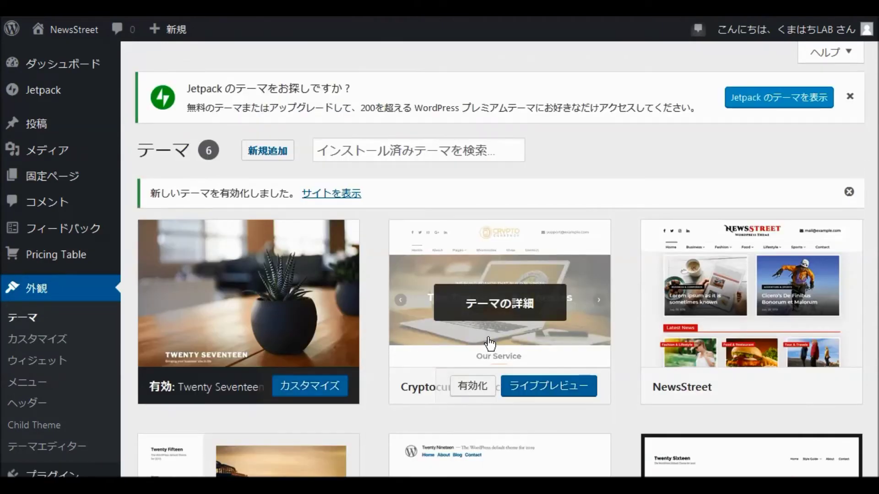
Open the single post template (single.php) of the Cryptocurrency Exchange theme in the theme editor.
{"action": "scroll", "coordinate": [499, 343], "scroll_direction": "down", "scroll_amount": 3}
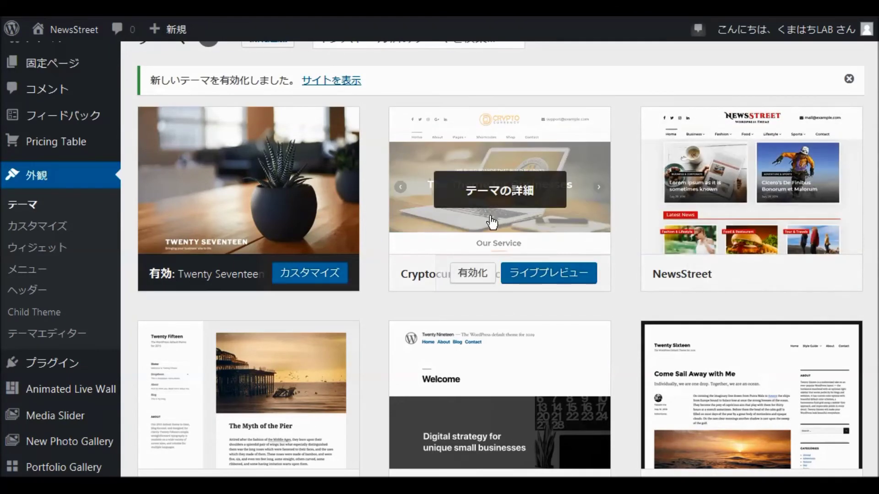
{"action": "left_click", "coordinate": [48, 337]}
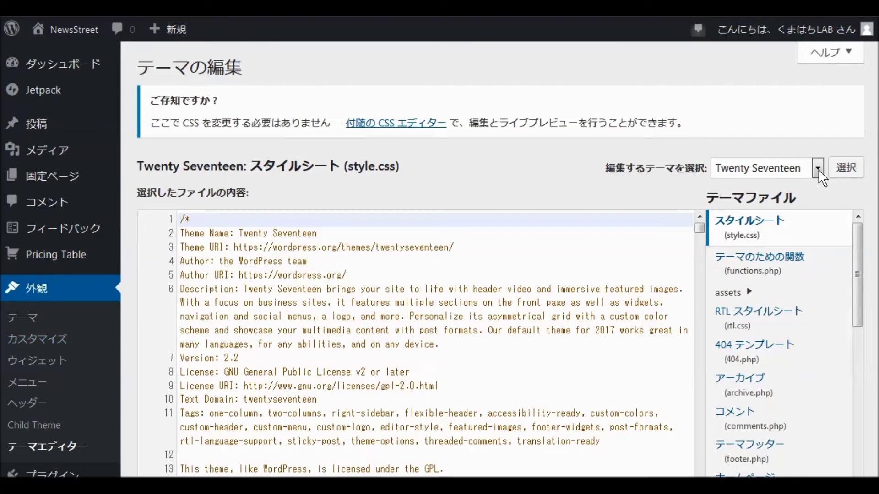
{"action": "left_click", "coordinate": [817, 169]}
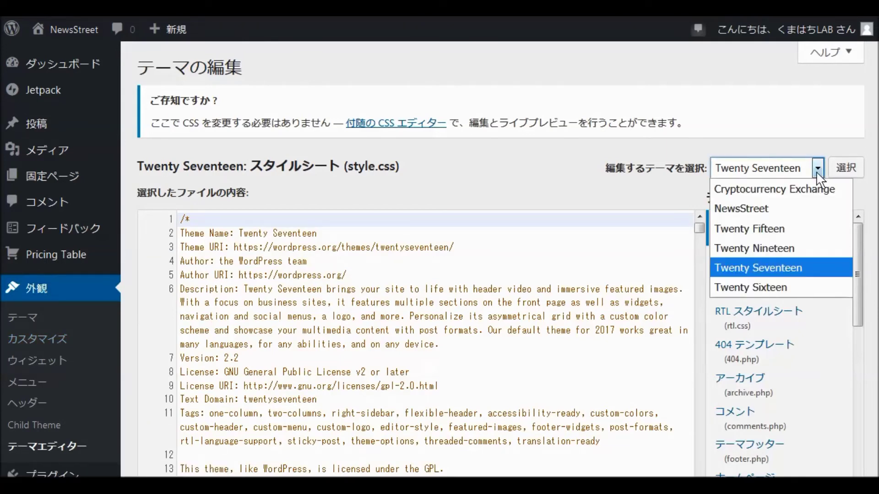
{"action": "left_click", "coordinate": [809, 189]}
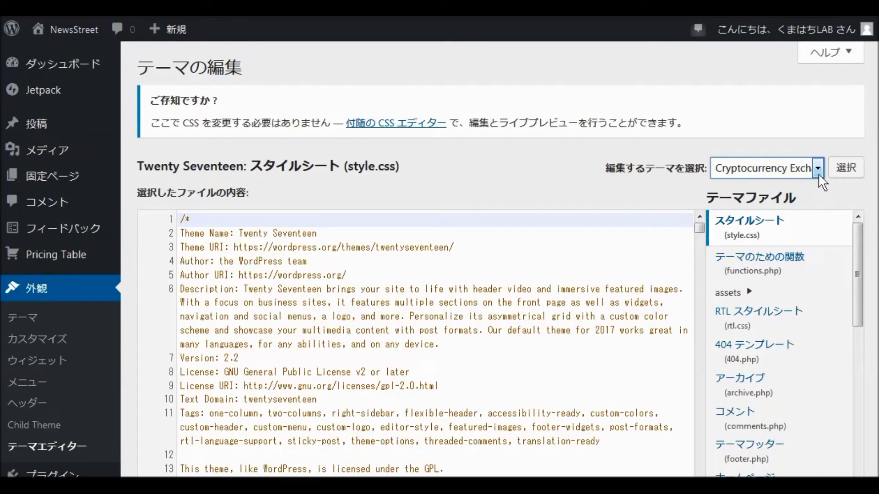
{"action": "left_click", "coordinate": [846, 172]}
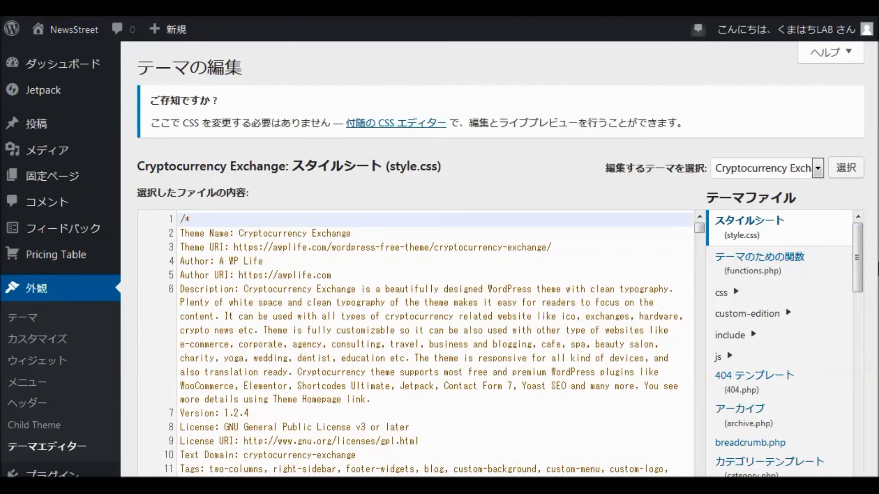
{"action": "scroll", "coordinate": [439, 256], "scroll_direction": "down", "scroll_amount": 5}
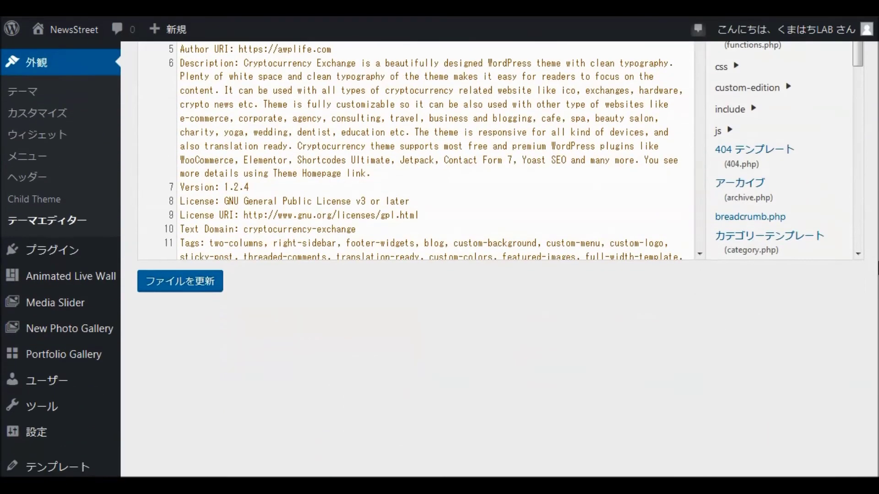
{"action": "scroll", "coordinate": [439, 257], "scroll_direction": "up", "scroll_amount": 2}
{"action": "left_click_drag", "start_coordinate": [857, 171], "coordinate": [869, 349]}
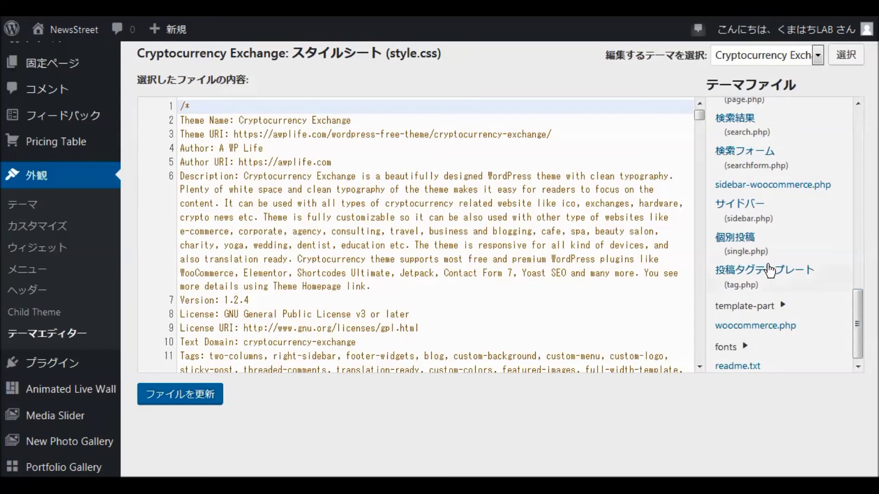
{"action": "left_click", "coordinate": [738, 240]}
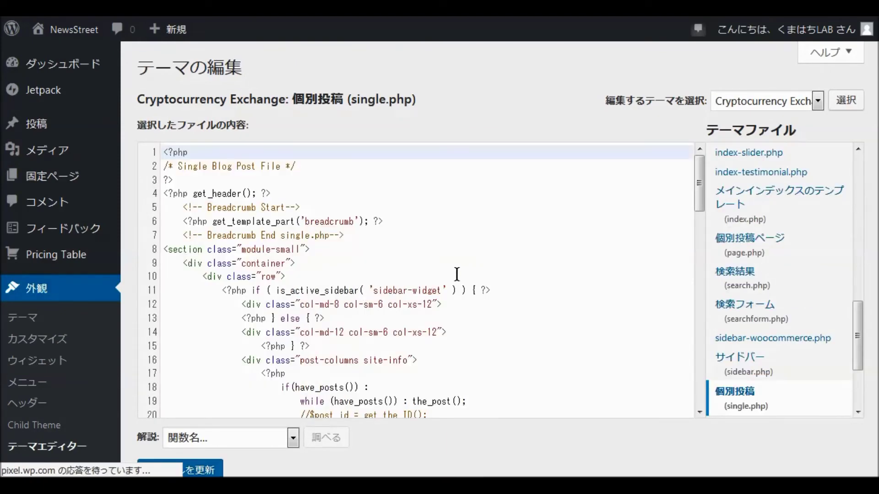
Delete the fa-user author span under the post-meta div in single.php, including its empty line, and update the file.
{"action": "scroll", "coordinate": [476, 278], "scroll_direction": "down", "scroll_amount": 9}
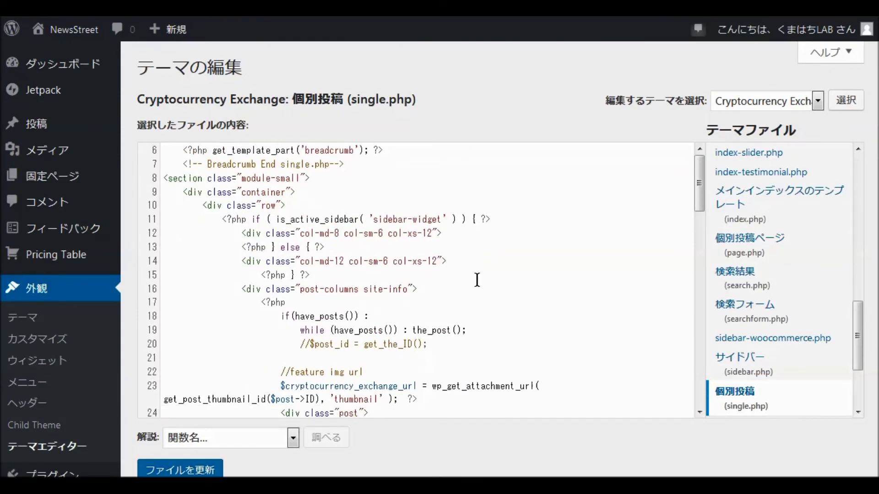
{"action": "scroll", "coordinate": [477, 279], "scroll_direction": "down", "scroll_amount": 2}
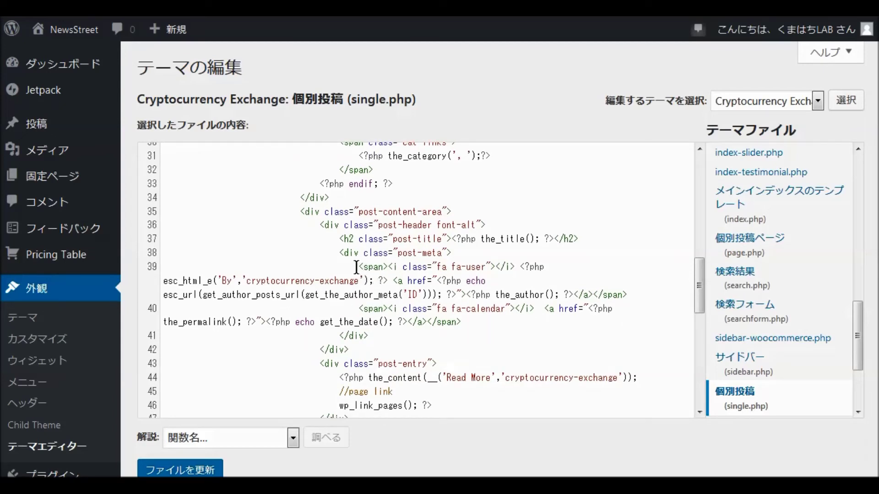
{"action": "left_click_drag", "start_coordinate": [359, 267], "coordinate": [623, 294]}
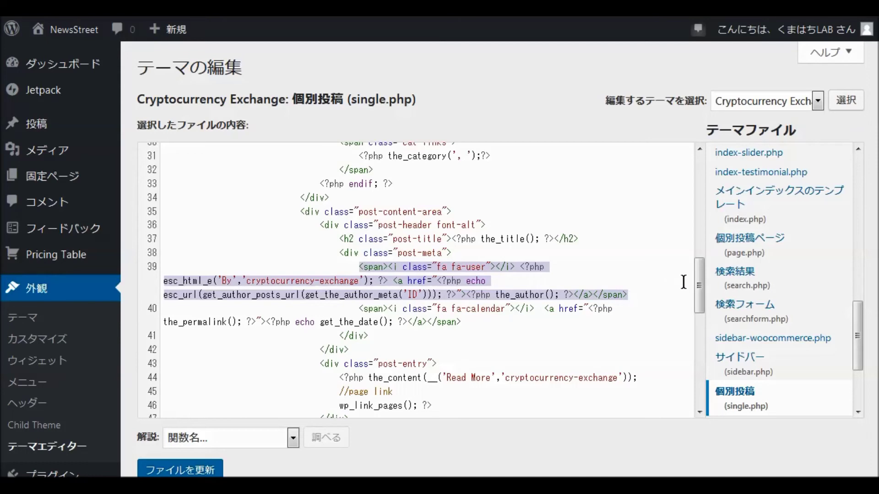
{"action": "key", "text": "BackSpace"}
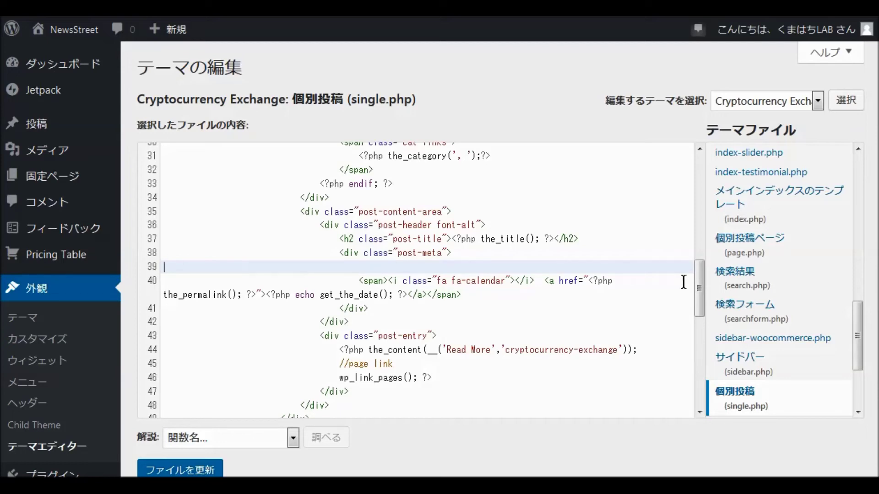
{"action": "key", "text": "BackSpace"}
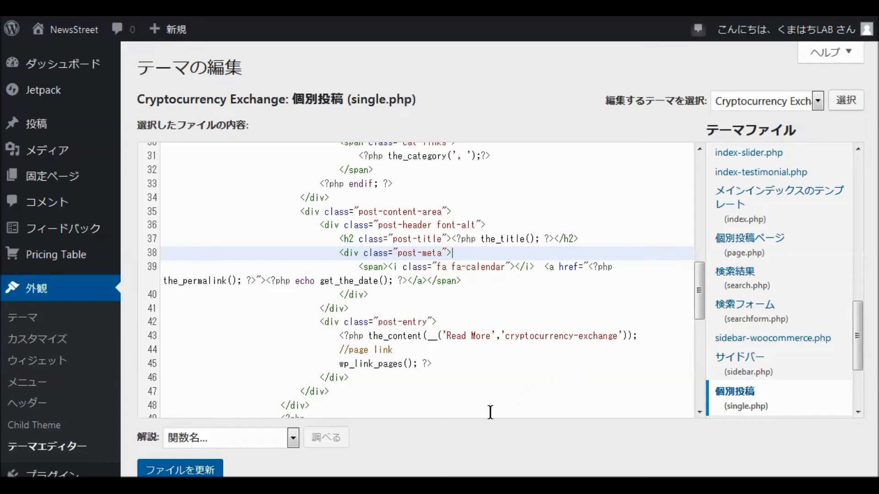
{"action": "scroll", "coordinate": [523, 432], "scroll_direction": "down", "scroll_amount": 3}
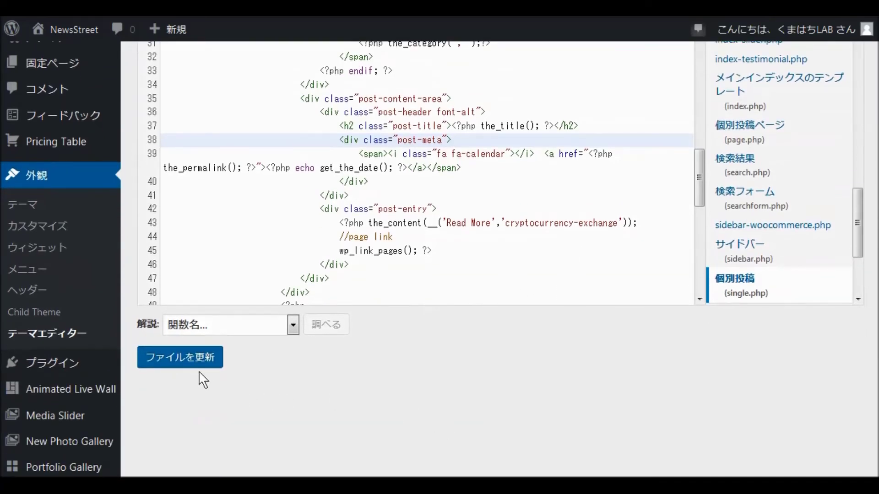
{"action": "left_click", "coordinate": [190, 364]}
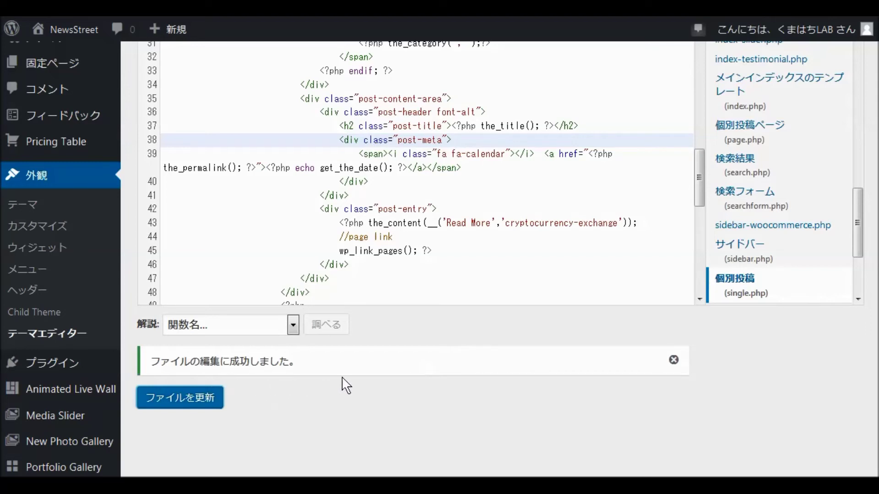
{"action": "scroll", "coordinate": [655, 418], "scroll_direction": "up", "scroll_amount": 2}
{"action": "scroll", "coordinate": [655, 418], "scroll_direction": "up", "scroll_amount": 1}
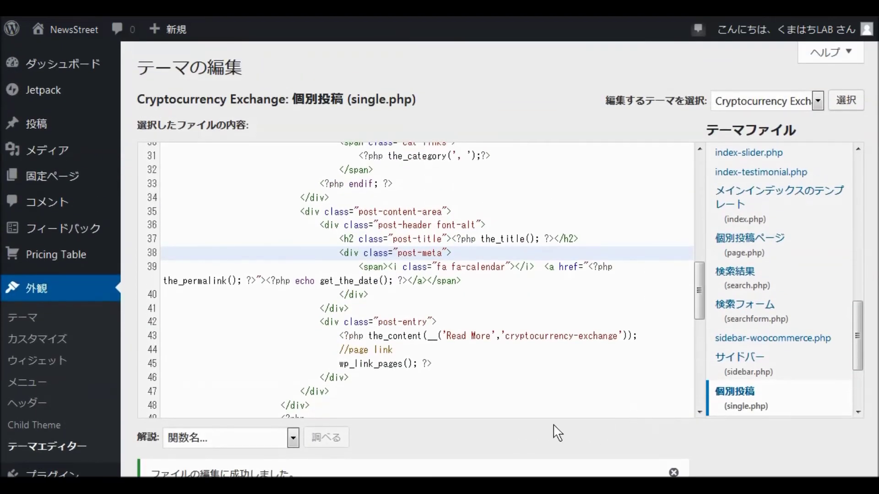
Reactivate the NewsStreet theme from the installed themes.
{"action": "left_click", "coordinate": [28, 323]}
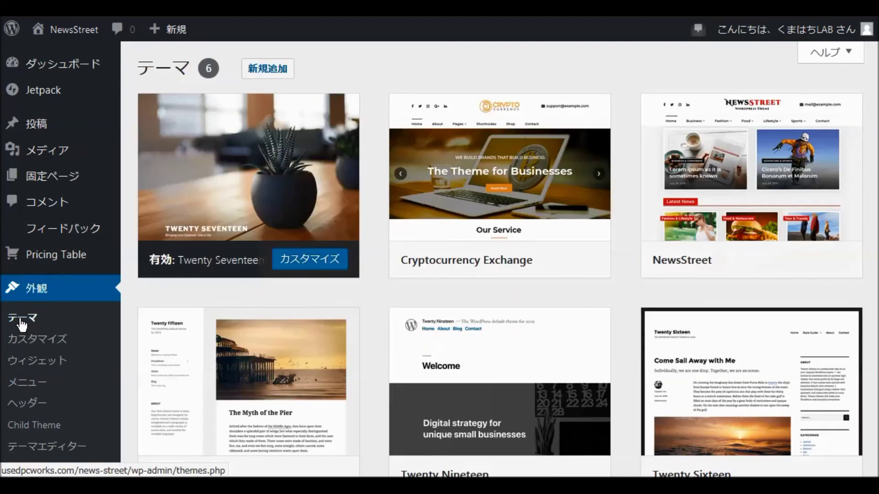
{"action": "mouse_move", "coordinate": [749, 173]}
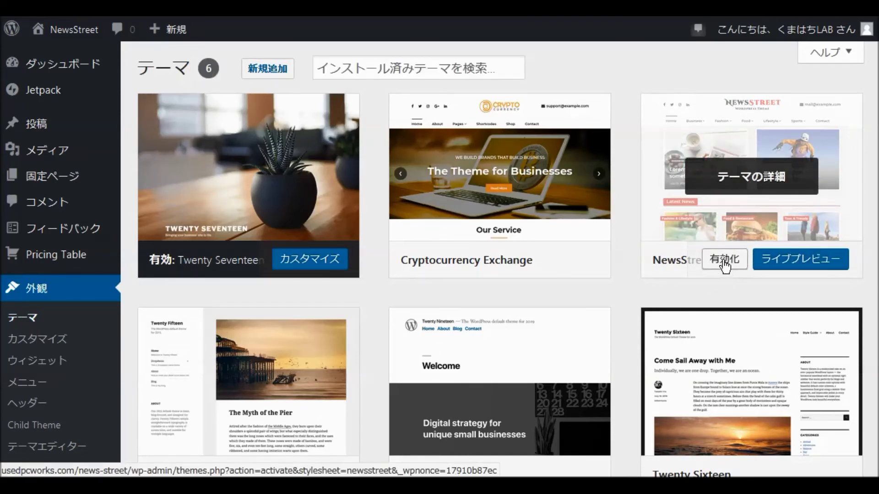
{"action": "left_click", "coordinate": [724, 265]}
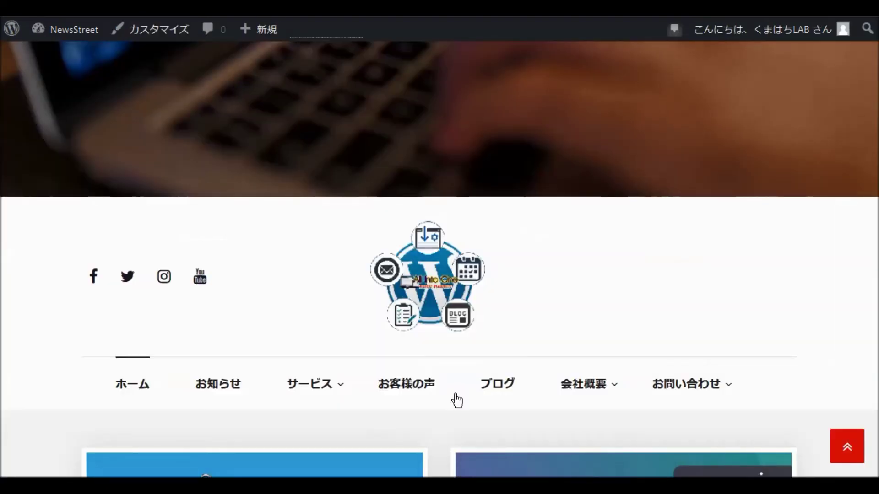
Open the FancyBox for WordPress post from the live homepage and examine its post meta line, body text and sidebar.
{"action": "scroll", "coordinate": [455, 373], "scroll_direction": "down", "scroll_amount": 10}
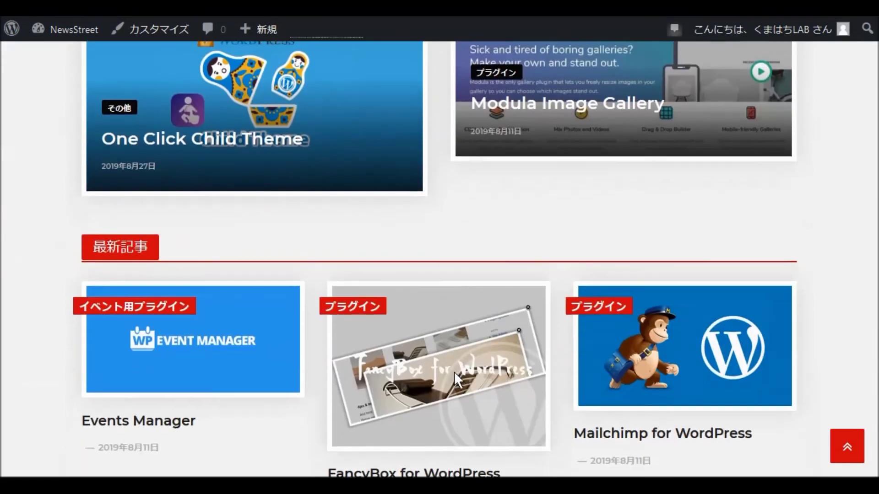
{"action": "scroll", "coordinate": [456, 378], "scroll_direction": "down", "scroll_amount": 2}
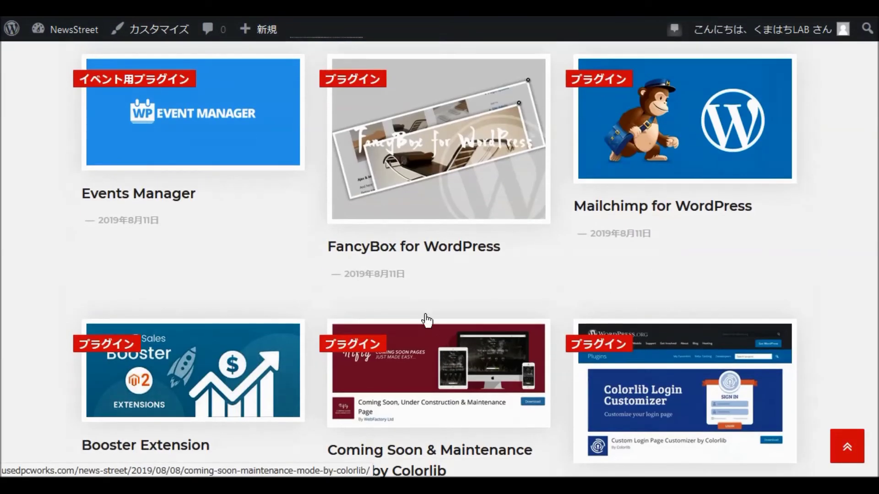
{"action": "left_click", "coordinate": [426, 249]}
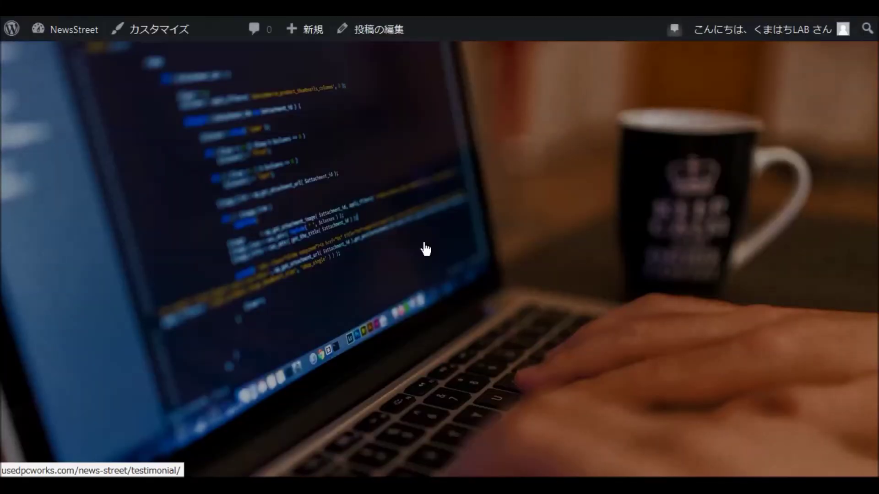
{"action": "scroll", "coordinate": [422, 251], "scroll_direction": "down", "scroll_amount": 5}
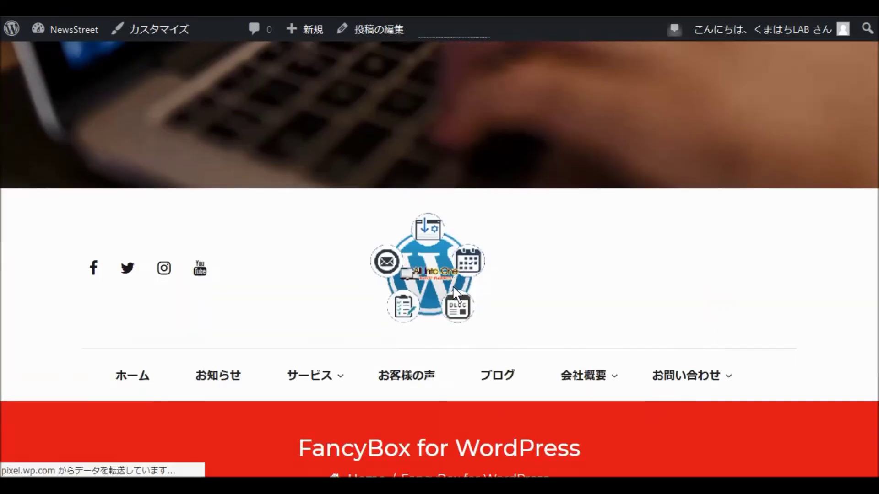
{"action": "scroll", "coordinate": [453, 286], "scroll_direction": "down", "scroll_amount": 7}
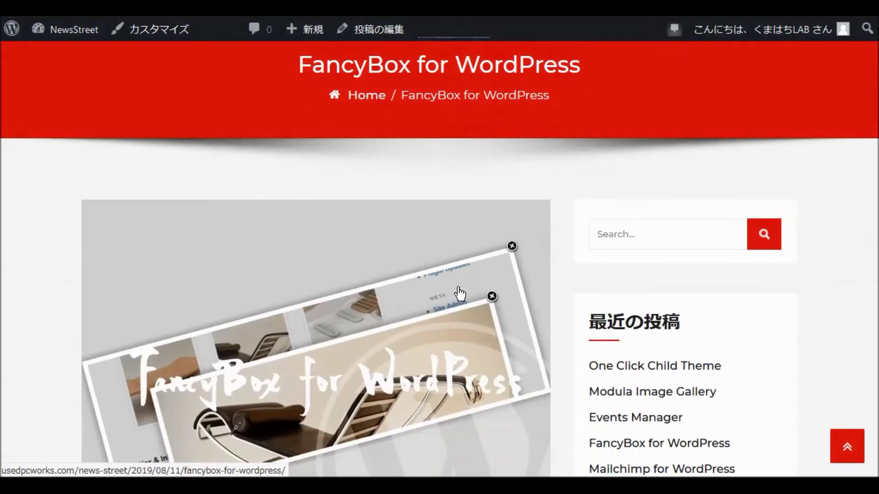
{"action": "scroll", "coordinate": [460, 292], "scroll_direction": "down", "scroll_amount": 6}
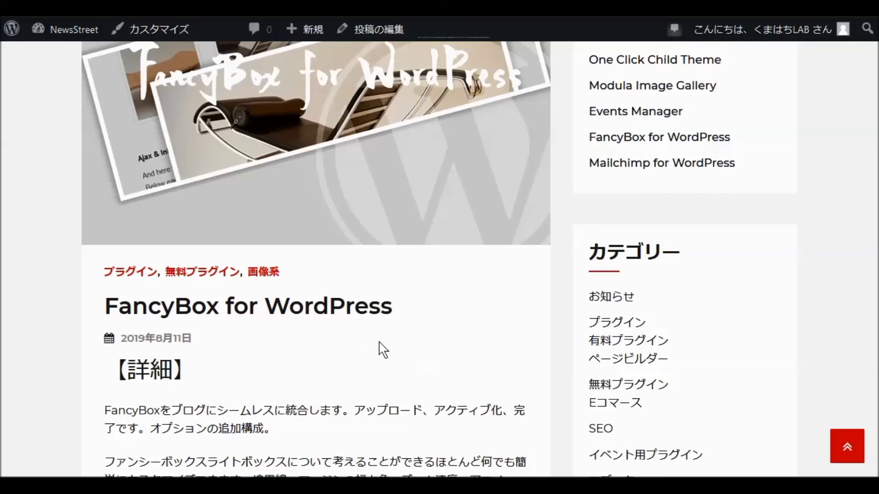
{"action": "scroll", "coordinate": [507, 341], "scroll_direction": "down", "scroll_amount": 3}
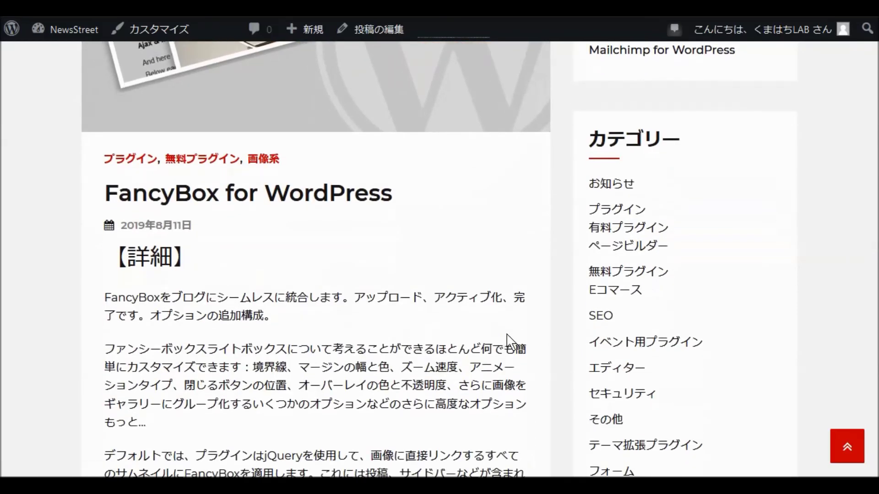
{"action": "scroll", "coordinate": [508, 339], "scroll_direction": "down", "scroll_amount": 2}
{"action": "scroll", "coordinate": [514, 339], "scroll_direction": "down", "scroll_amount": 10}
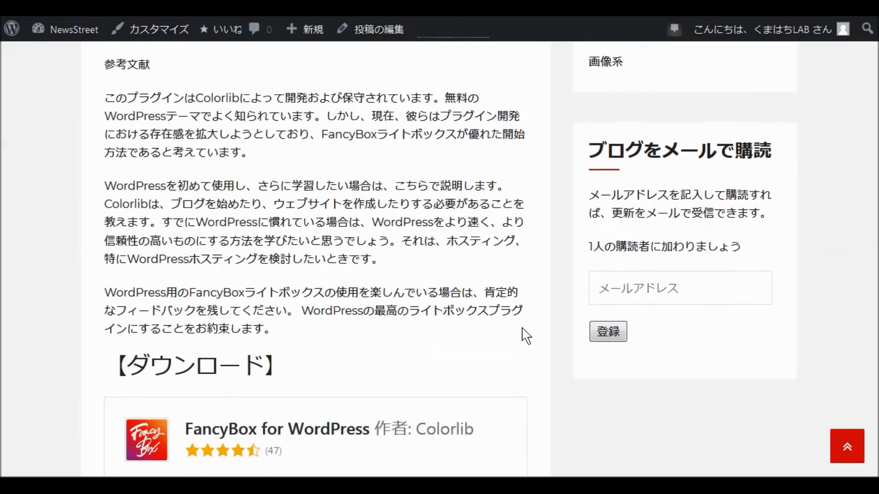
Examine the rest of the FancyBox for WordPress post, including its download section, comment form and site footer.
{"action": "scroll", "coordinate": [526, 335], "scroll_direction": "down", "scroll_amount": 15}
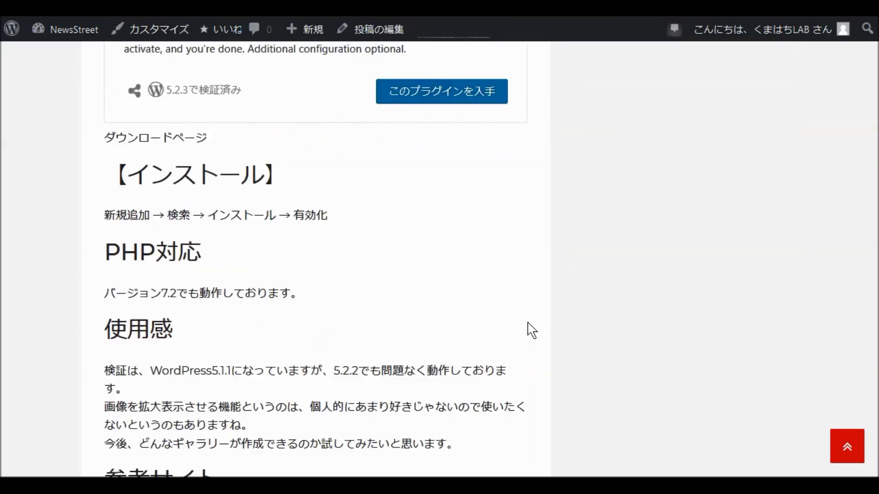
{"action": "scroll", "coordinate": [531, 329], "scroll_direction": "down", "scroll_amount": 18}
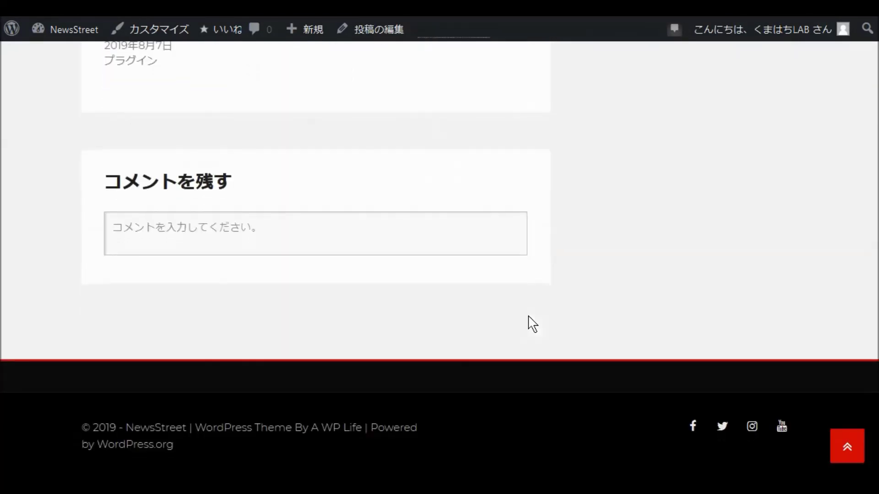
{"action": "scroll", "coordinate": [532, 324], "scroll_direction": "up", "scroll_amount": 20}
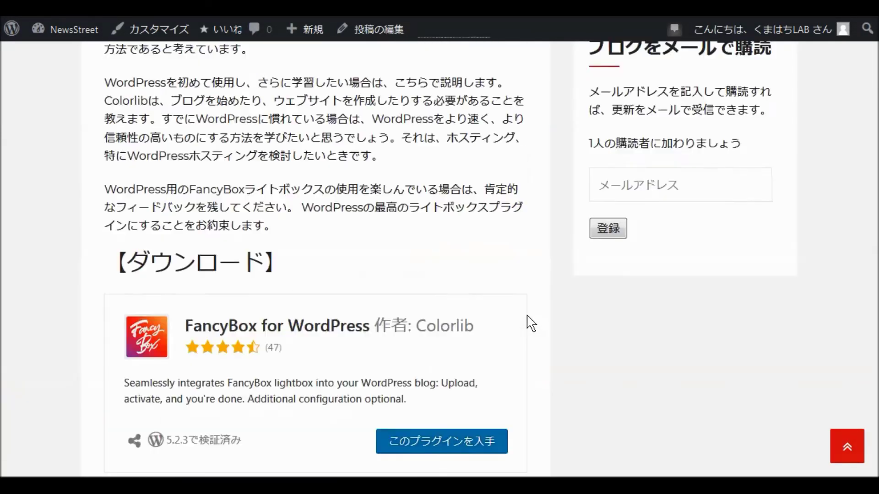
{"action": "scroll", "coordinate": [527, 316], "scroll_direction": "up", "scroll_amount": 12}
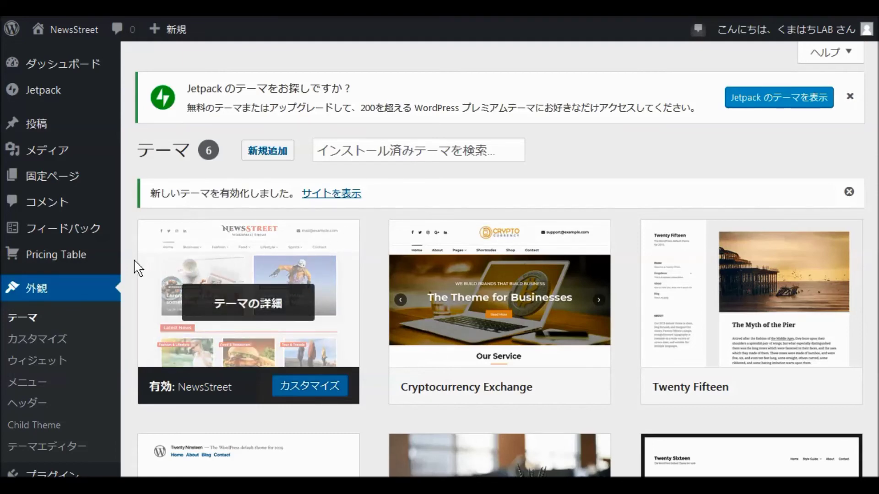
Open the widget settings and expand the Footer Widget and WooCommerce Sidebar Widget Area to inspect the available widget areas.
{"action": "scroll", "coordinate": [131, 269], "scroll_direction": "down", "scroll_amount": 2}
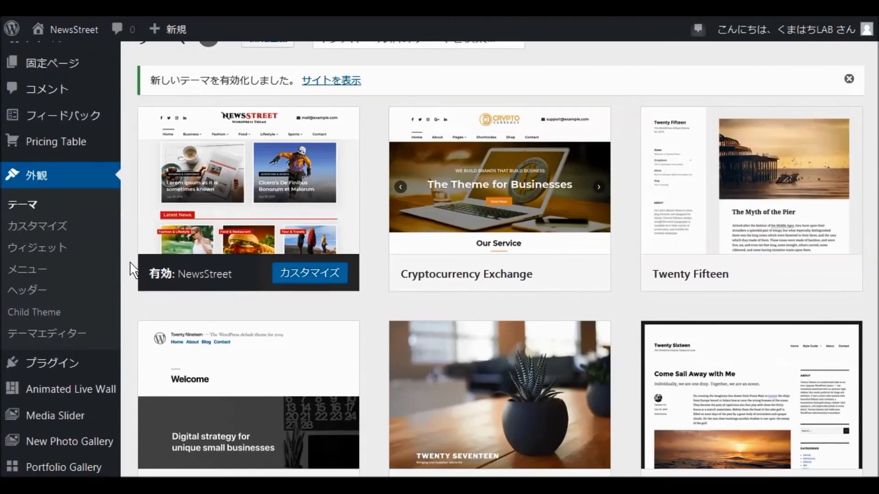
{"action": "left_click", "coordinate": [46, 249]}
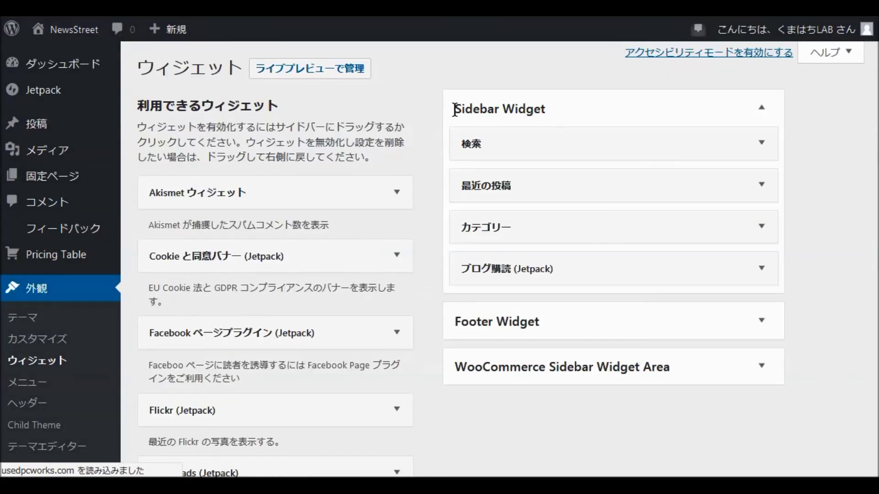
{"action": "left_click", "coordinate": [539, 330]}
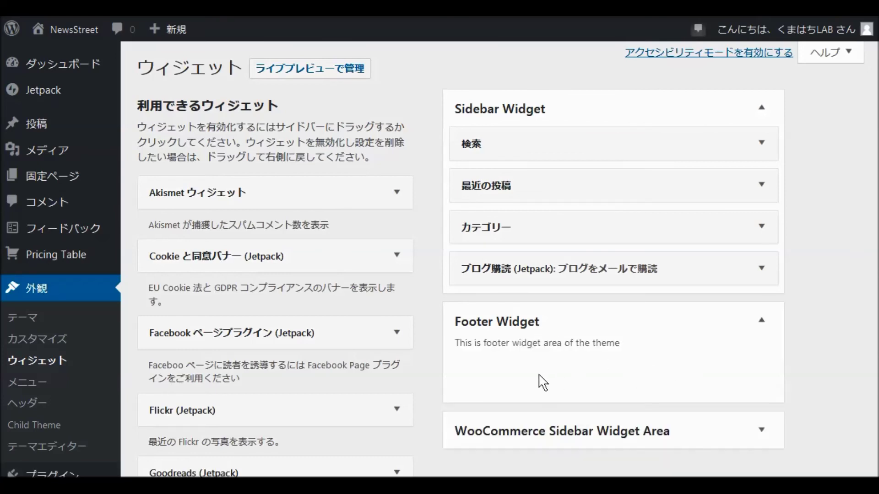
{"action": "scroll", "coordinate": [545, 372], "scroll_direction": "down", "scroll_amount": 3}
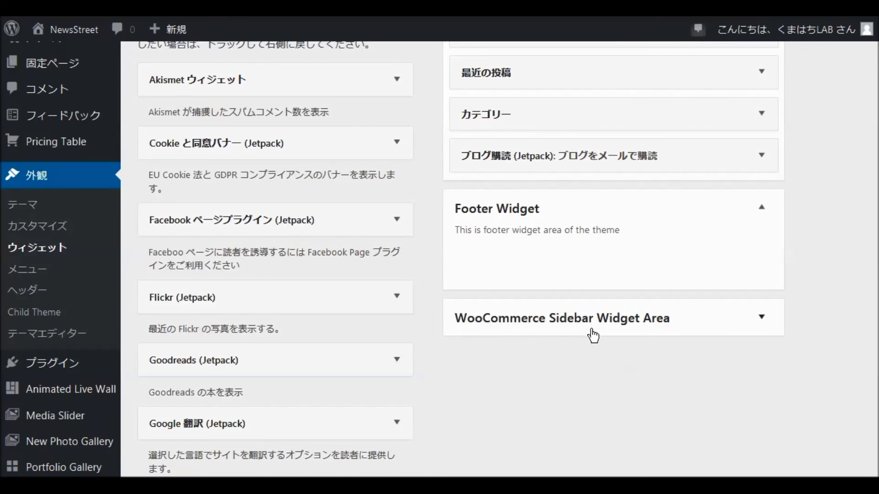
{"action": "left_click", "coordinate": [761, 326]}
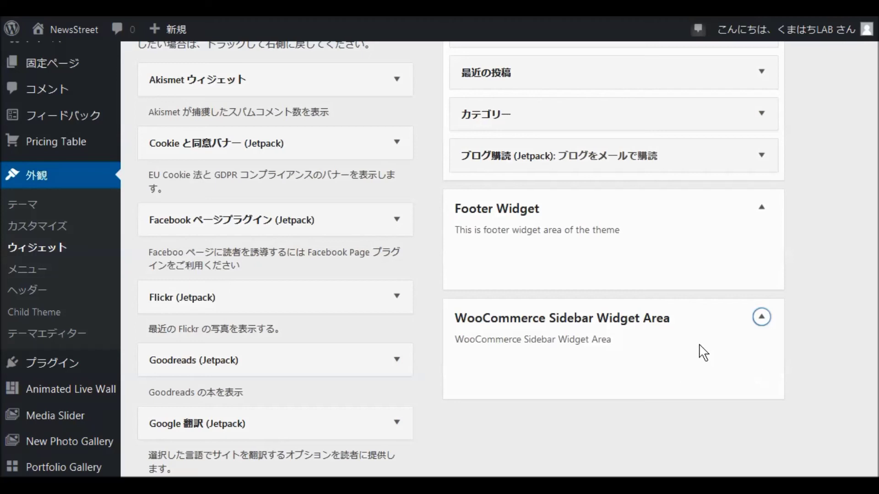
{"action": "scroll", "coordinate": [686, 330], "scroll_direction": "up", "scroll_amount": 3}
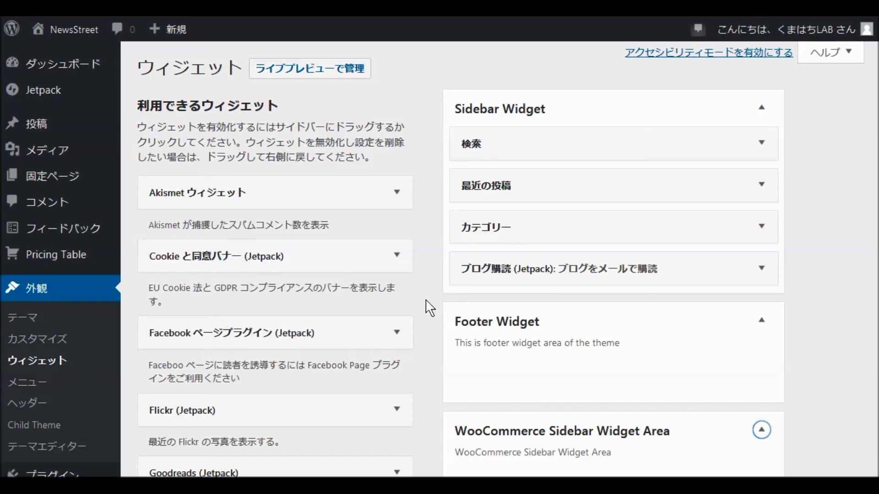
Return to the live FancyBox post, go to the site's homepage (ホーム) and review its header, featured posts and 最新記事 section.
{"action": "left_click", "coordinate": [320, 68]}
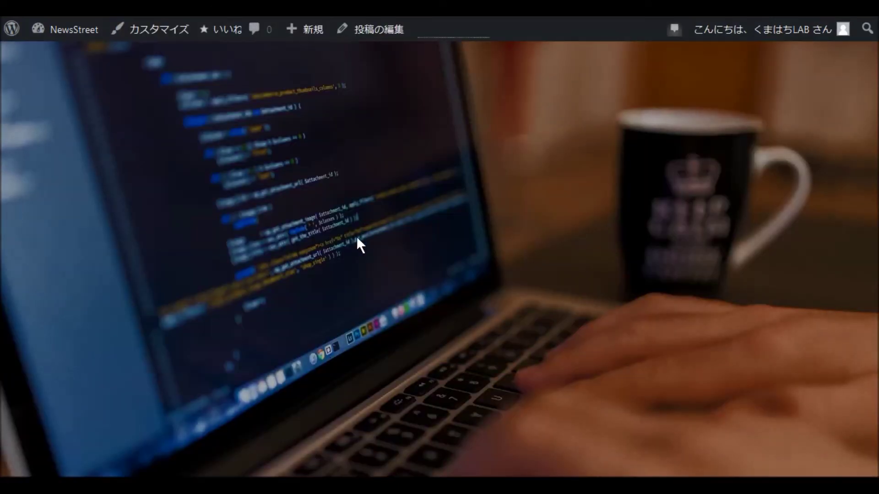
{"action": "scroll", "coordinate": [380, 212], "scroll_direction": "down", "scroll_amount": 5}
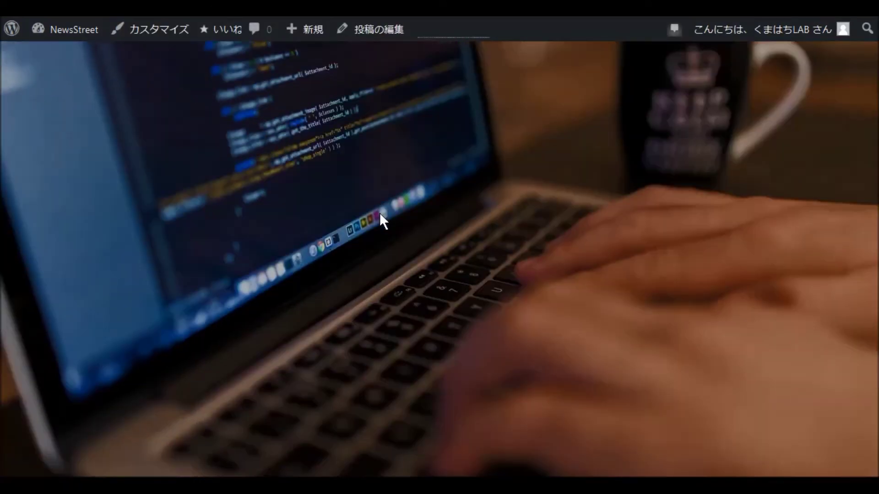
{"action": "scroll", "coordinate": [330, 270], "scroll_direction": "down", "scroll_amount": 3}
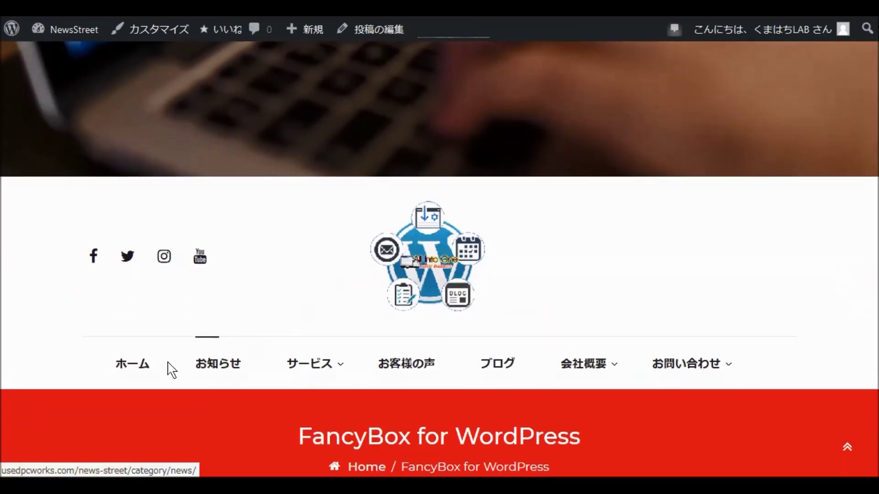
{"action": "left_click", "coordinate": [135, 364]}
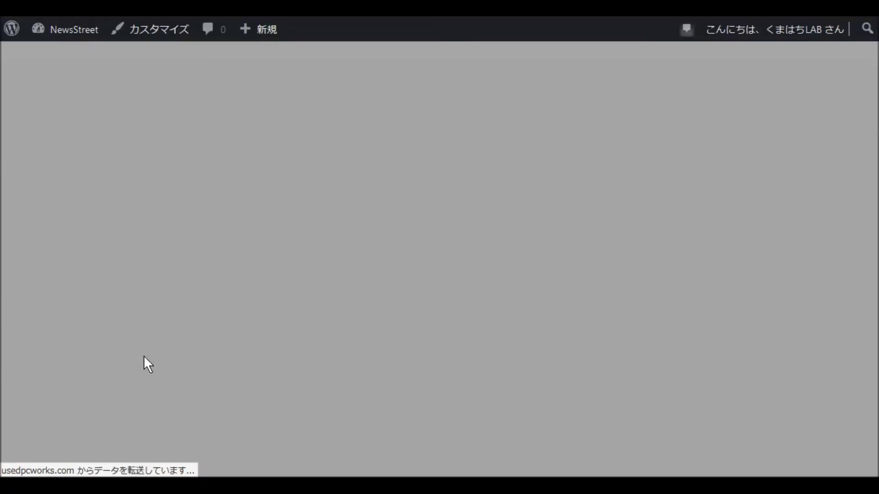
{"action": "scroll", "coordinate": [467, 386], "scroll_direction": "down", "scroll_amount": 5}
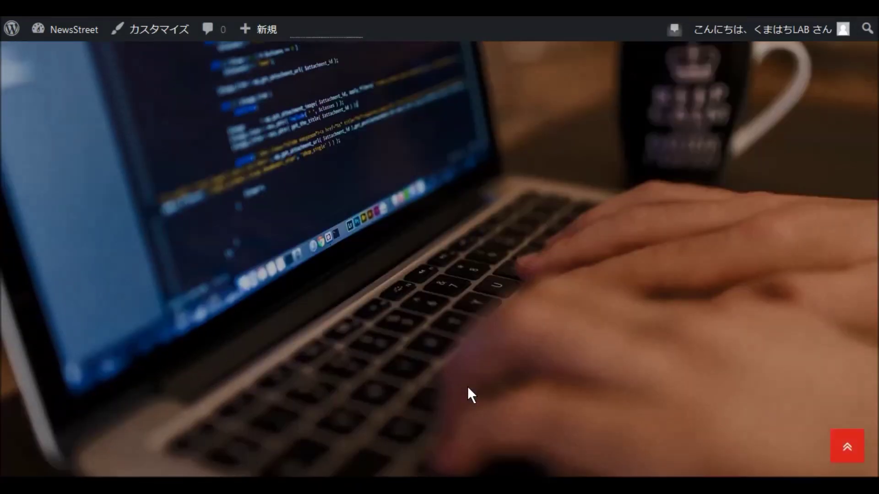
{"action": "scroll", "coordinate": [468, 389], "scroll_direction": "down", "scroll_amount": 10}
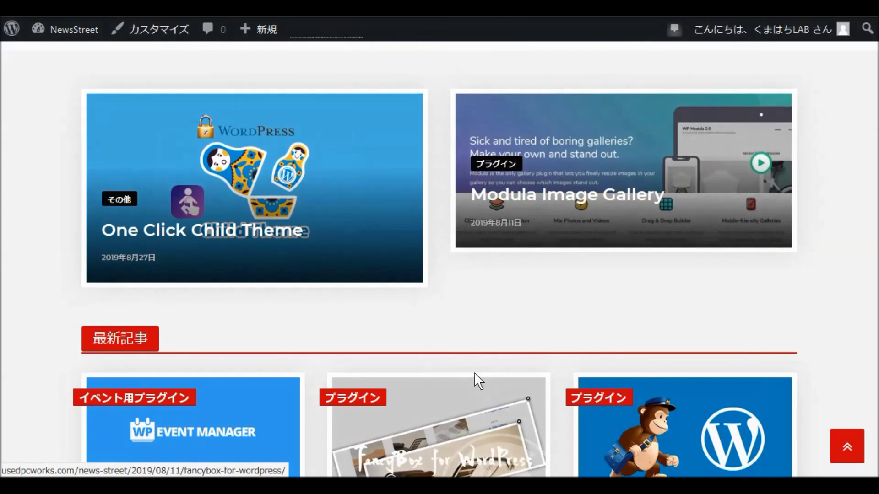
{"action": "scroll", "coordinate": [475, 380], "scroll_direction": "up", "scroll_amount": 10}
{"action": "scroll", "coordinate": [494, 375], "scroll_direction": "up", "scroll_amount": 3}
{"action": "scroll", "coordinate": [509, 369], "scroll_direction": "down", "scroll_amount": 6}
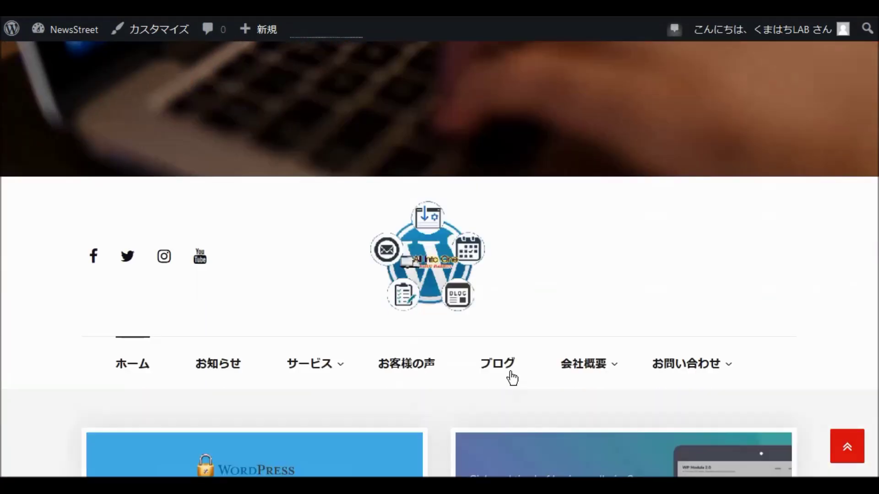